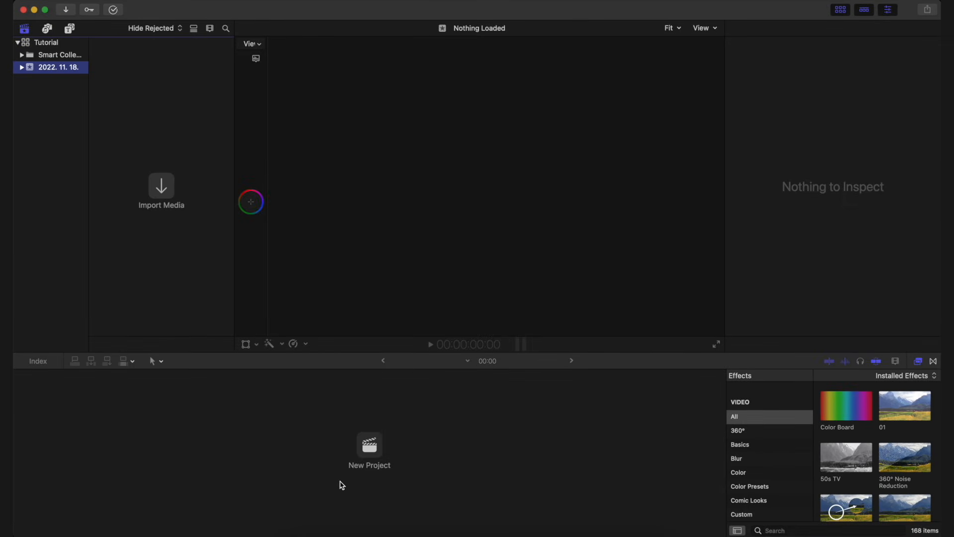
Start a new project named Tutorial in the 2022. 11. 18. event
{"action": "left_click", "coordinate": [370, 446]}
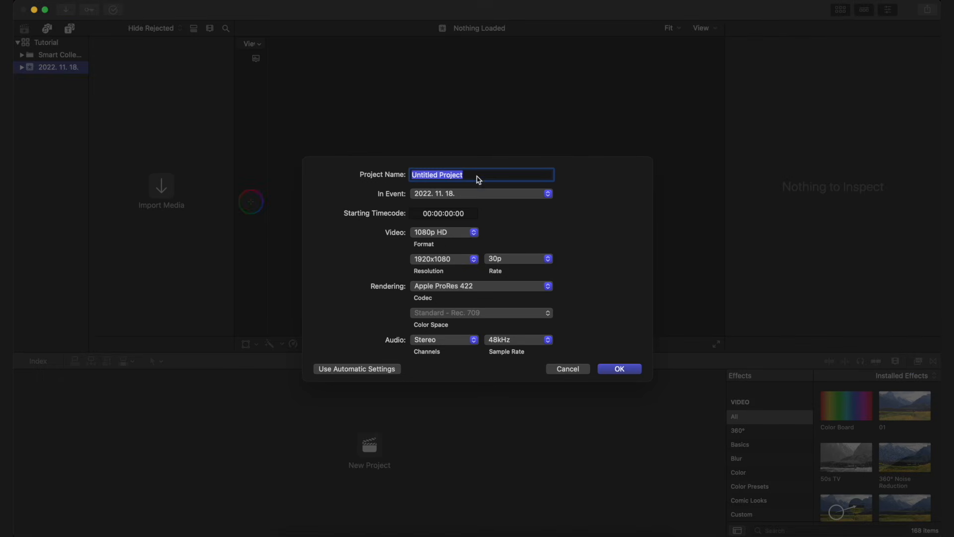
{"action": "key", "text": "BackSpace"}
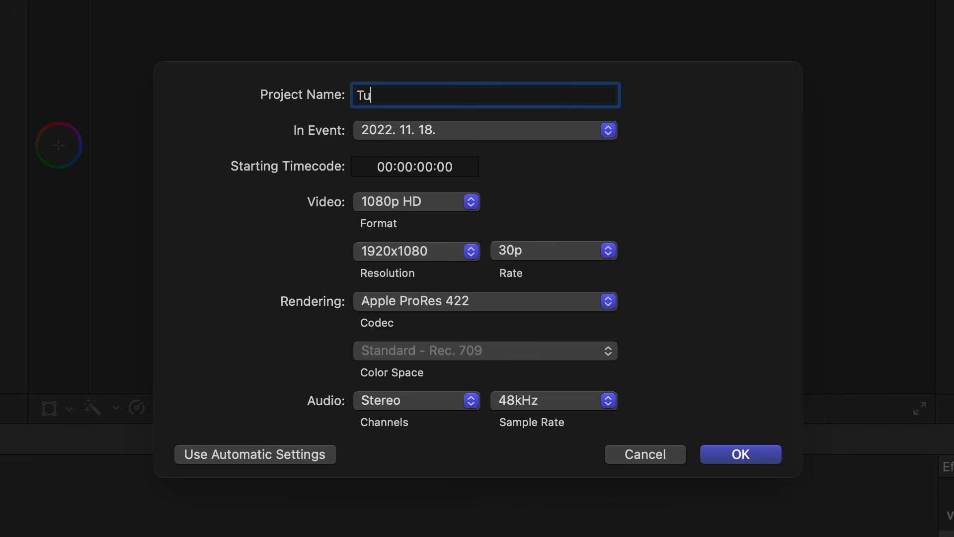
{"action": "type", "text": "Tutorial"}
{"action": "left_click", "coordinate": [430, 133]}
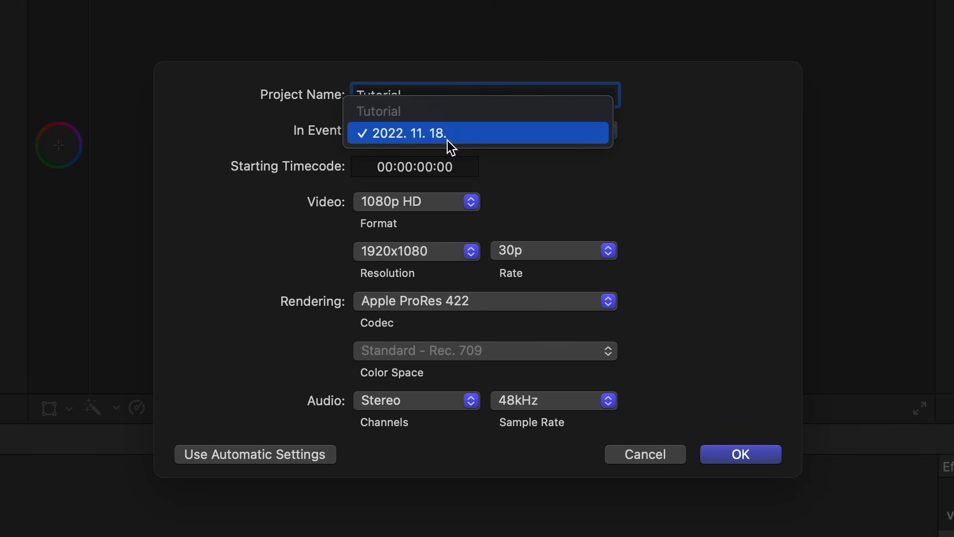
{"action": "left_click", "coordinate": [392, 141]}
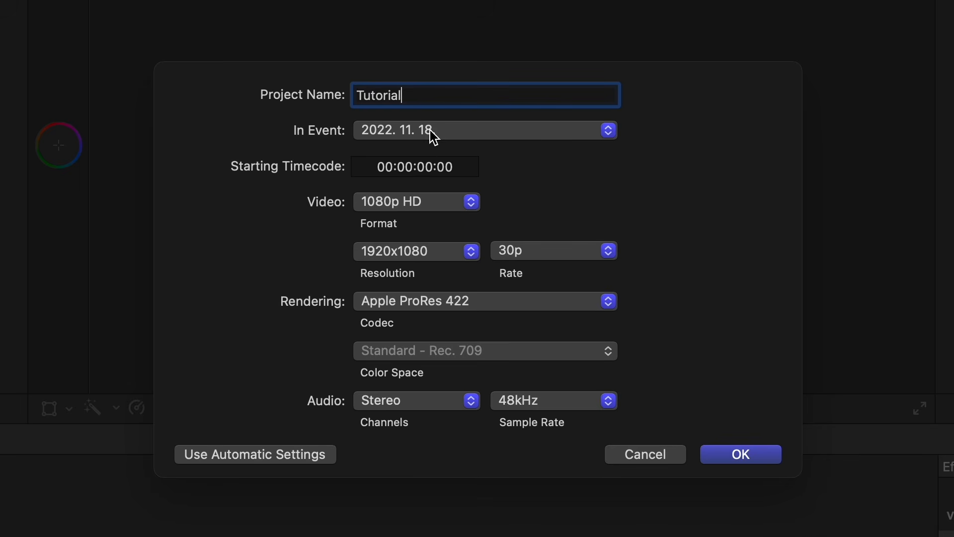
Set the project to 1080p HD at 24p with the Apple ProRes 422 codec and create it
{"action": "left_click", "coordinate": [448, 203]}
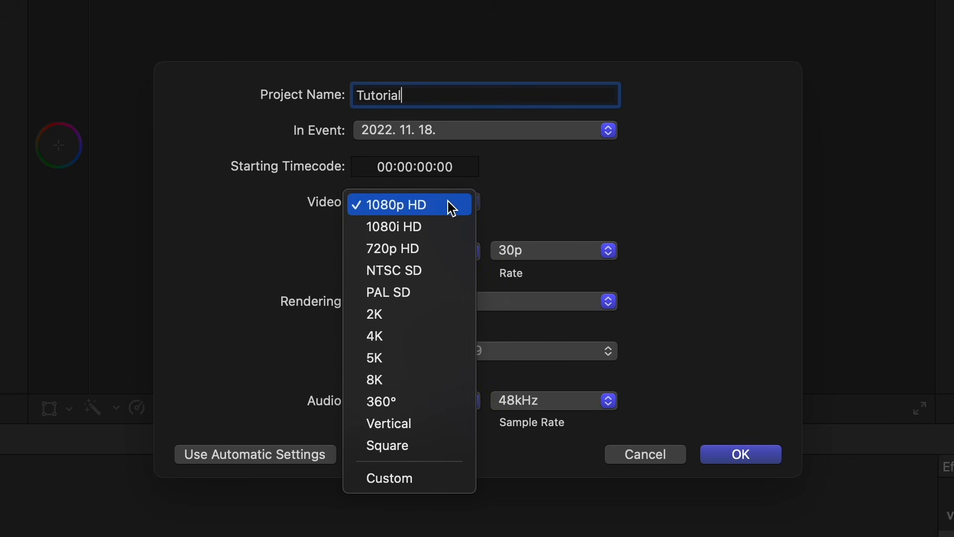
{"action": "left_click", "coordinate": [443, 208]}
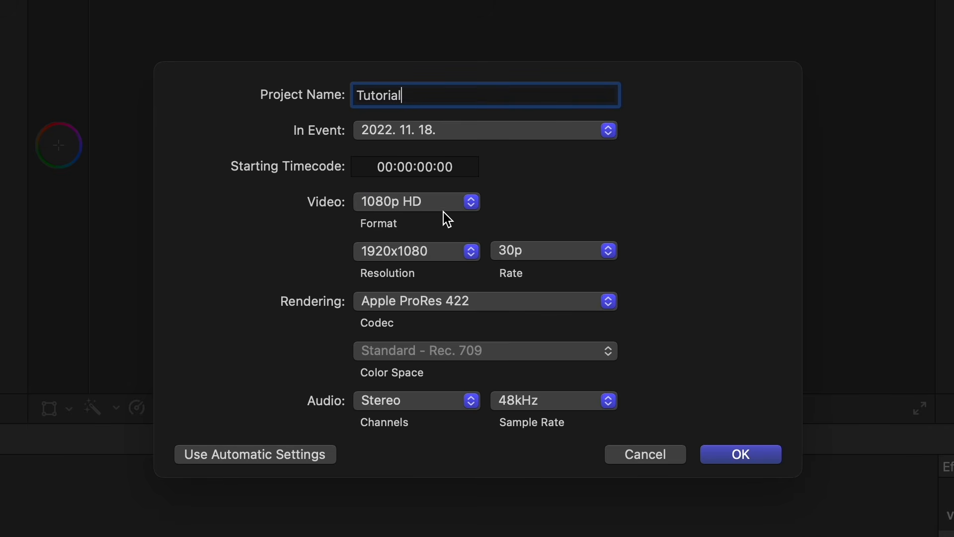
{"action": "left_click", "coordinate": [520, 252]}
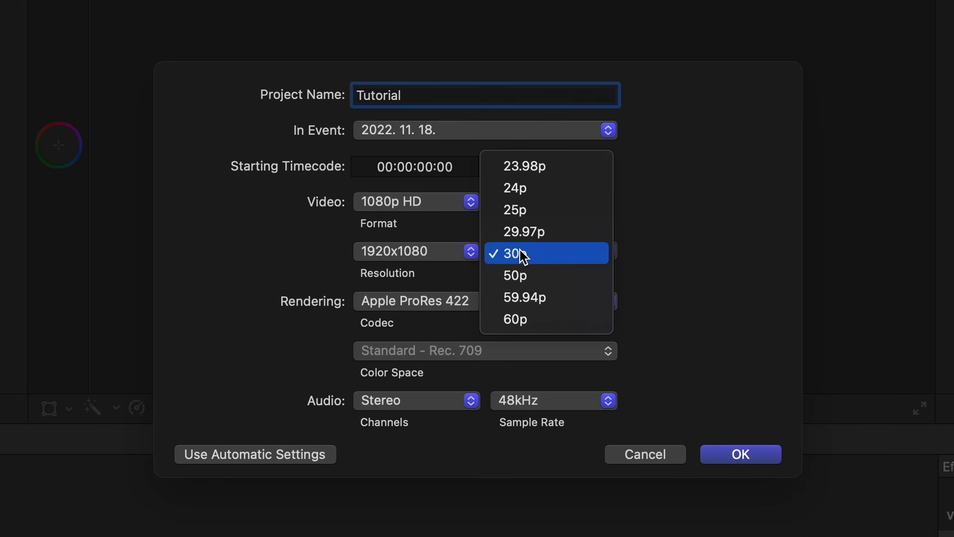
{"action": "left_click", "coordinate": [558, 201]}
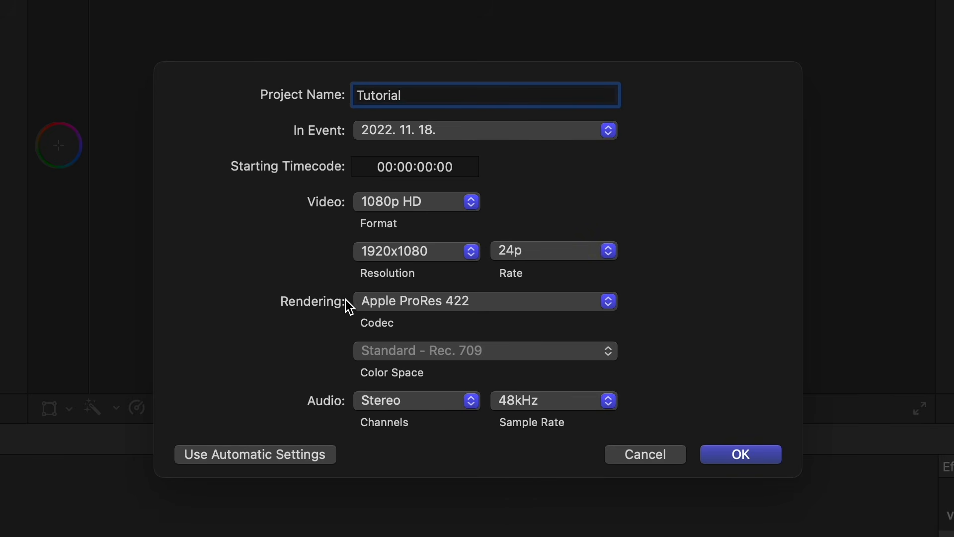
{"action": "left_click", "coordinate": [372, 301]}
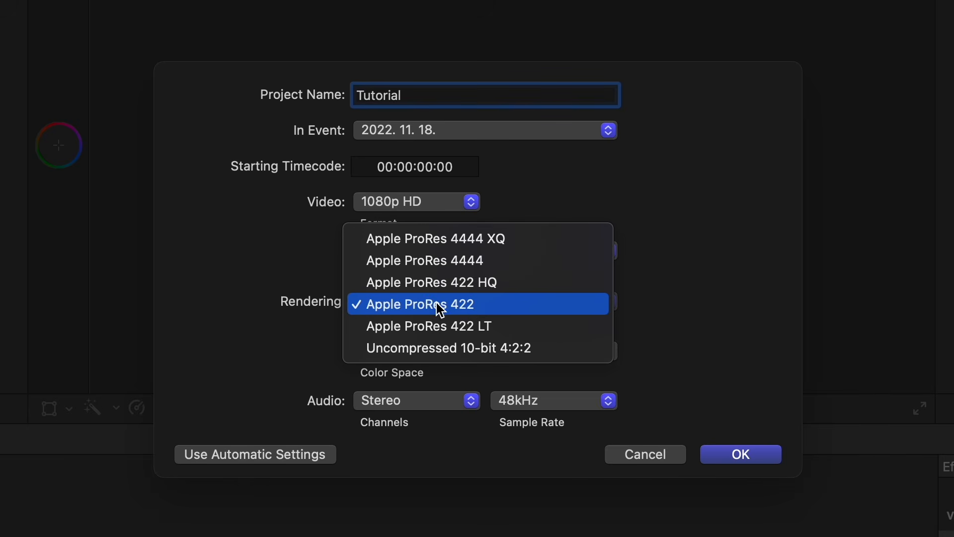
{"action": "left_click", "coordinate": [479, 313]}
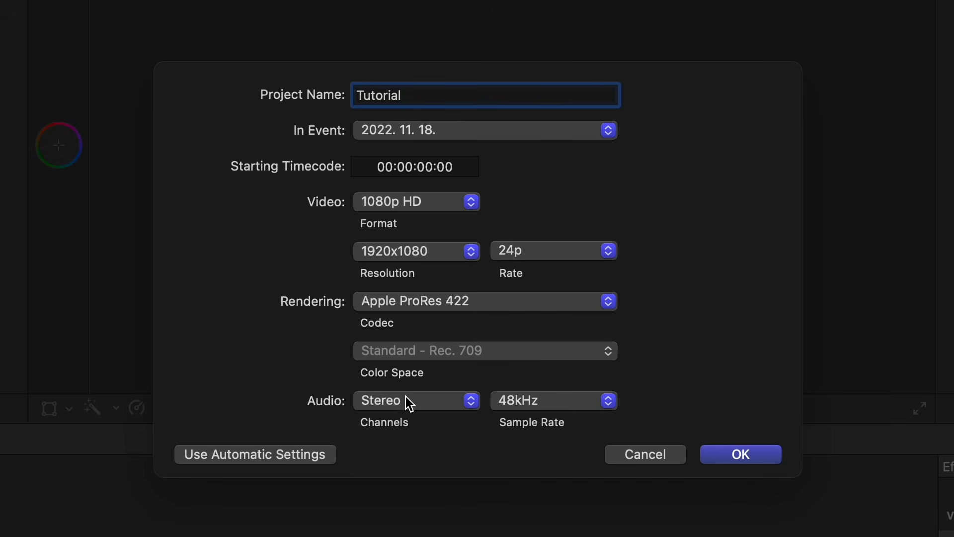
{"action": "left_click", "coordinate": [745, 459]}
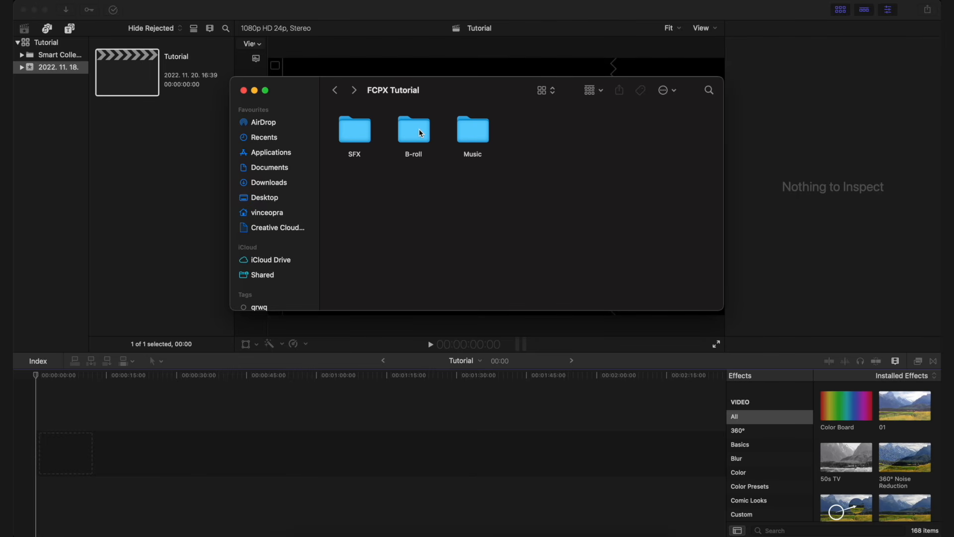
Import the B-roll folder from FCPX Tutorial into the event and preview the first few clips
{"action": "left_click_drag", "start_coordinate": [419, 129], "coordinate": [156, 149]}
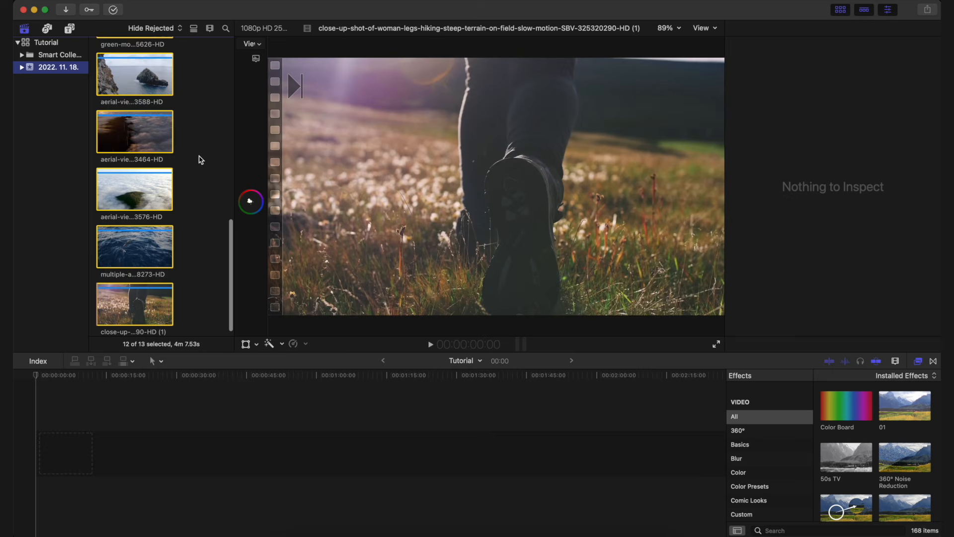
{"action": "scroll", "coordinate": [200, 157], "scroll_direction": "up", "scroll_amount": 10}
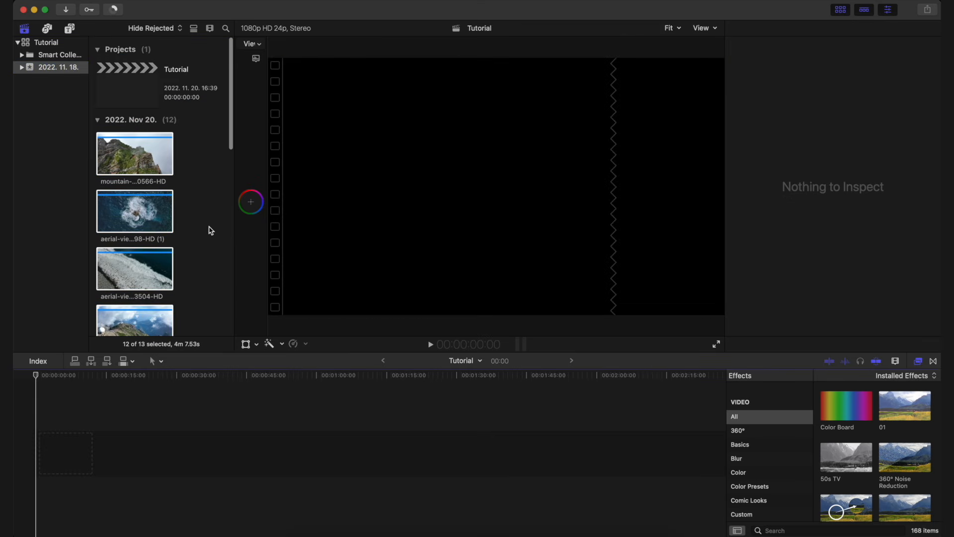
{"action": "left_click", "coordinate": [106, 156]}
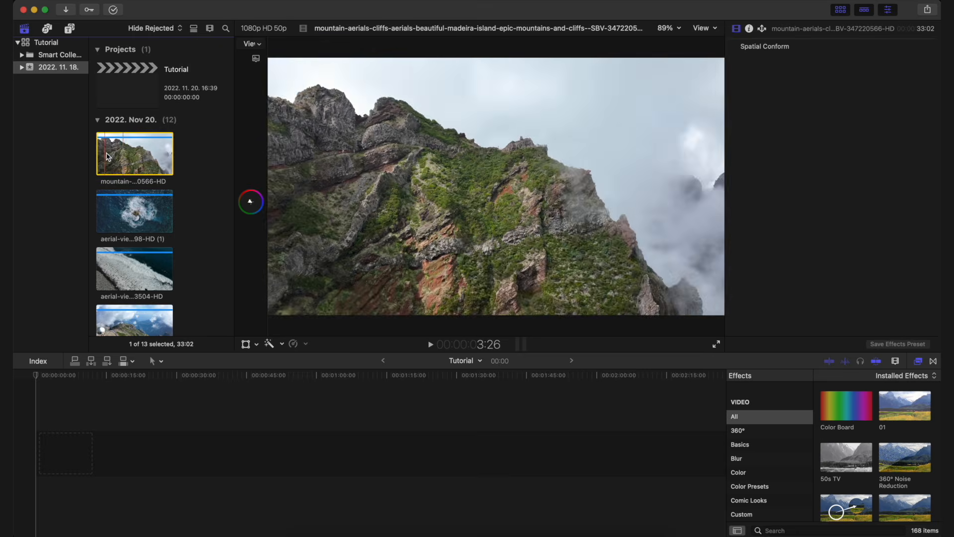
{"action": "left_click", "coordinate": [139, 219]}
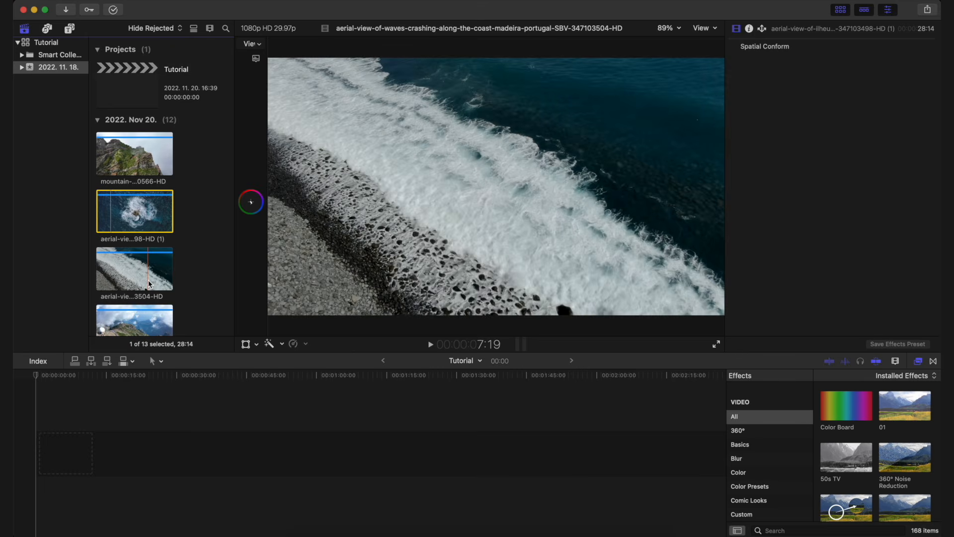
{"action": "scroll", "coordinate": [149, 278], "scroll_direction": "down", "scroll_amount": 3}
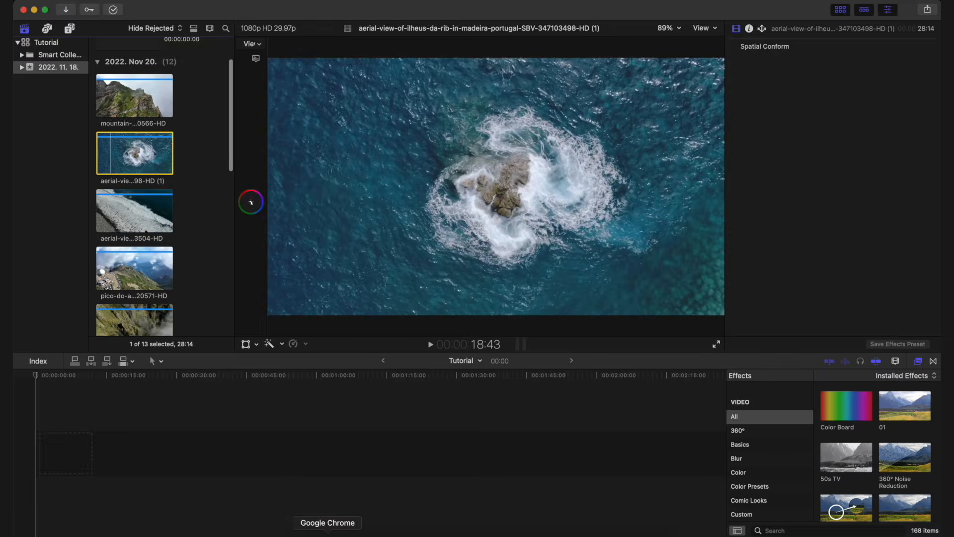
Import the ES_Stardriver - ELFL track from the Music folder into the event
{"action": "left_click", "coordinate": [294, 533]}
{"action": "double_click", "coordinate": [471, 139]}
{"action": "left_click_drag", "start_coordinate": [414, 190], "coordinate": [209, 211]}
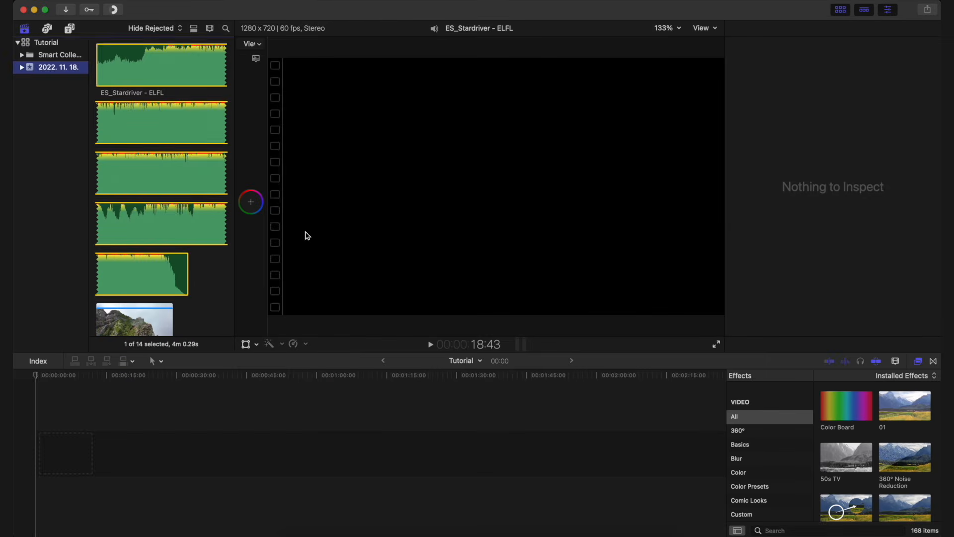
Import the sound effects from the SFX folder into the event
{"action": "left_click", "coordinate": [294, 533]}
{"action": "left_click", "coordinate": [335, 91]}
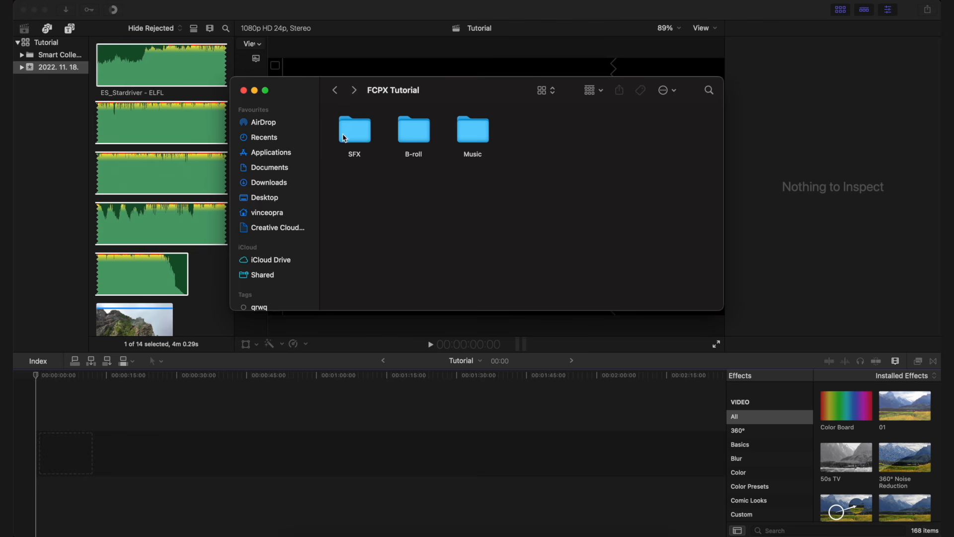
{"action": "double_click", "coordinate": [344, 137]}
{"action": "left_click_drag", "start_coordinate": [528, 156], "coordinate": [204, 292]}
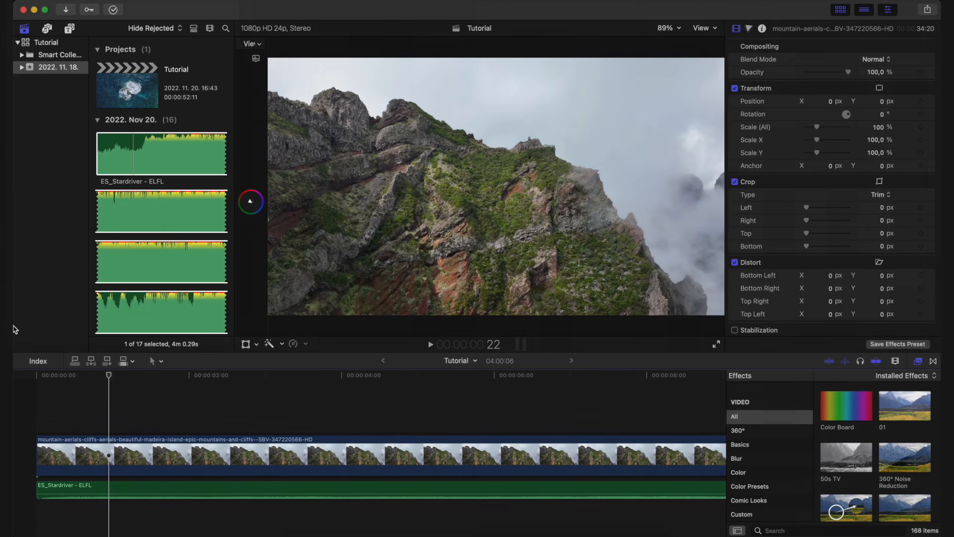
Examine the Tutorial library, its Smart Collections, the event's B-roll keyword collection, and the imported project, audio and video items
{"action": "scroll", "coordinate": [139, 62], "scroll_direction": "down", "scroll_amount": 15}
{"action": "scroll", "coordinate": [139, 63], "scroll_direction": "up", "scroll_amount": 15}
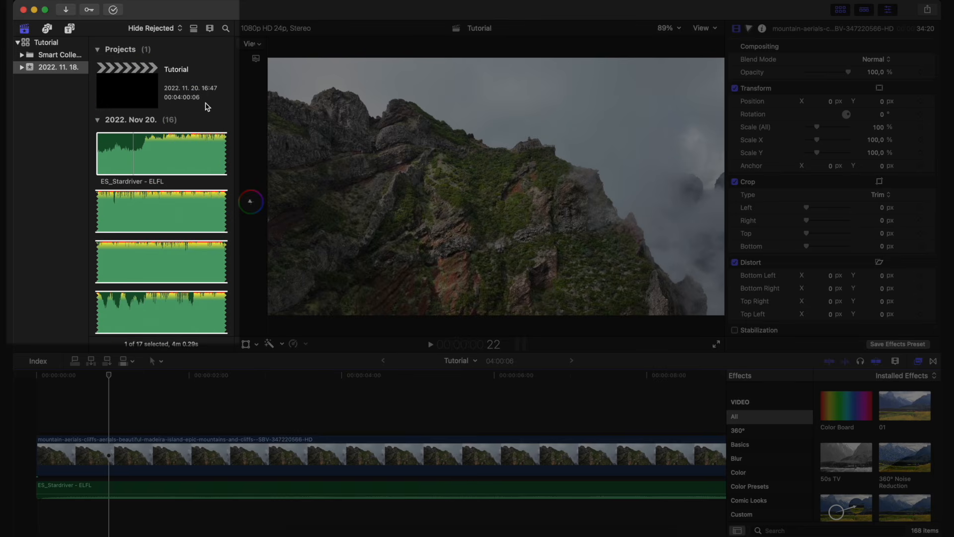
{"action": "left_click", "coordinate": [52, 45]}
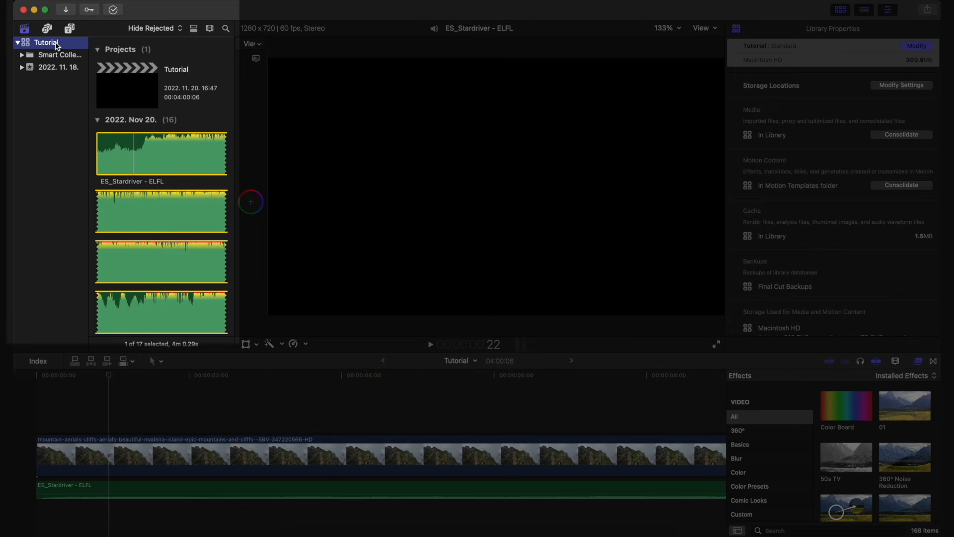
{"action": "left_click", "coordinate": [52, 58]}
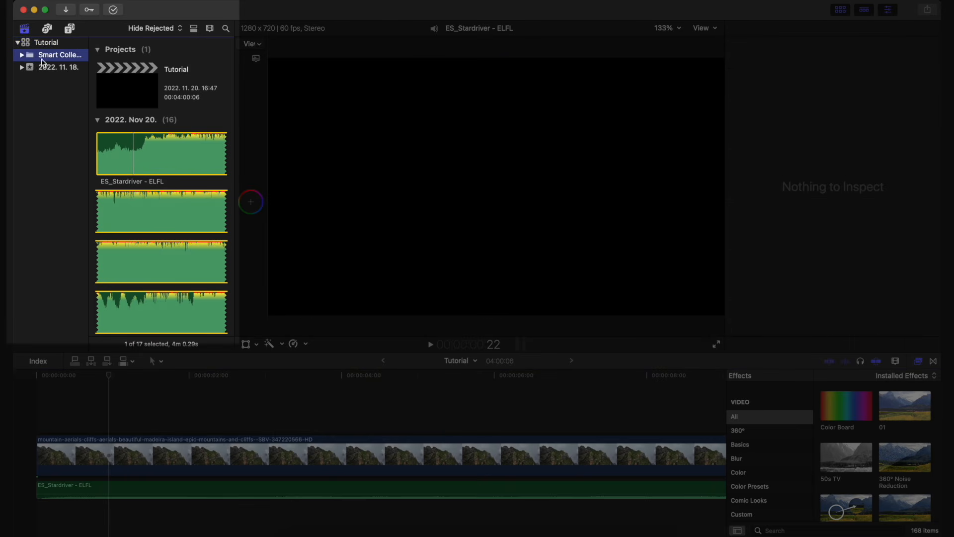
{"action": "left_click", "coordinate": [58, 68]}
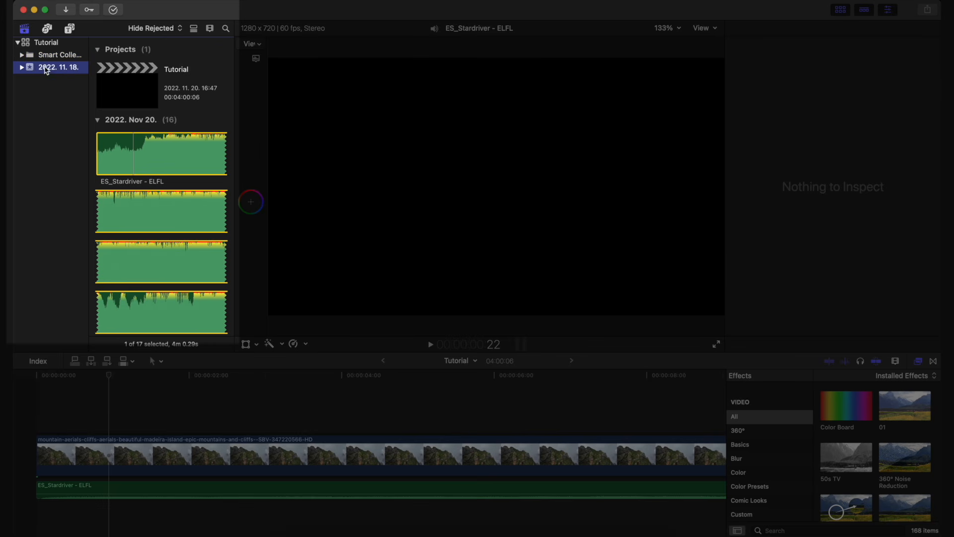
{"action": "left_click", "coordinate": [22, 67]}
{"action": "left_click", "coordinate": [70, 81]}
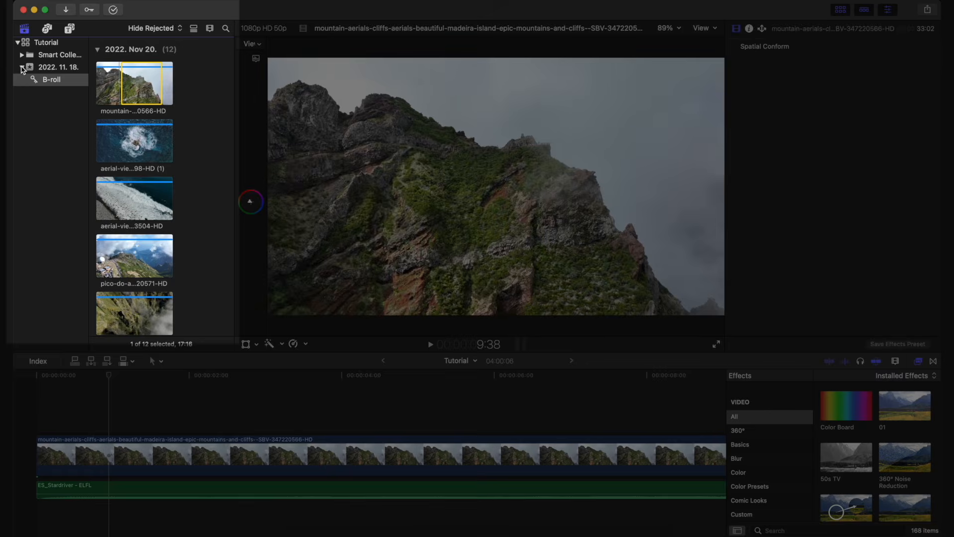
{"action": "left_click", "coordinate": [21, 67]}
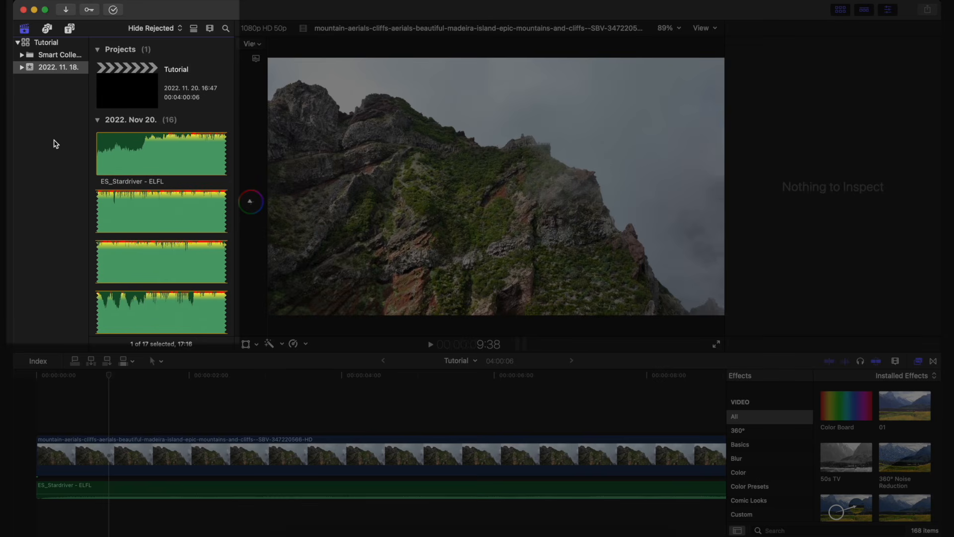
{"action": "left_click", "coordinate": [190, 102]}
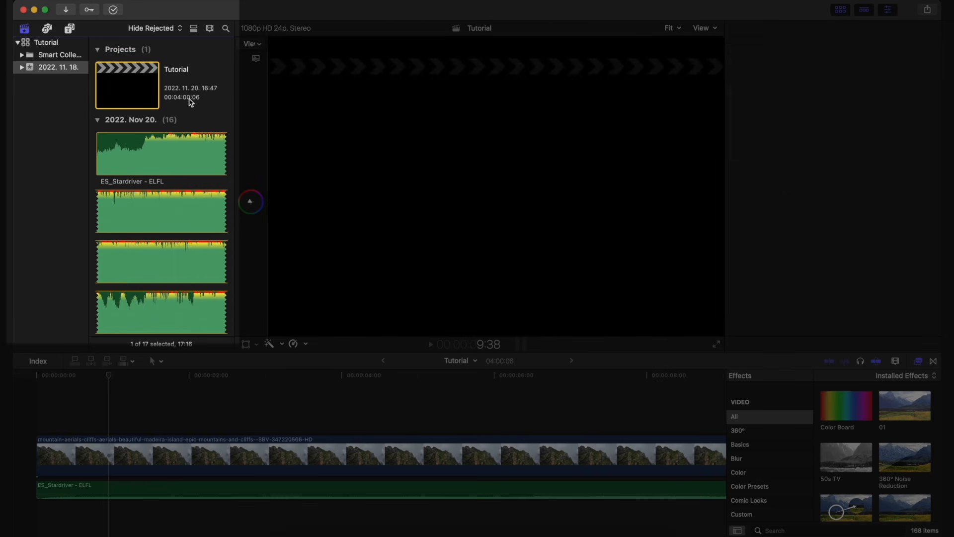
{"action": "left_click", "coordinate": [173, 212]}
{"action": "scroll", "coordinate": [173, 212], "scroll_direction": "down", "scroll_amount": 10}
{"action": "left_click", "coordinate": [191, 163]}
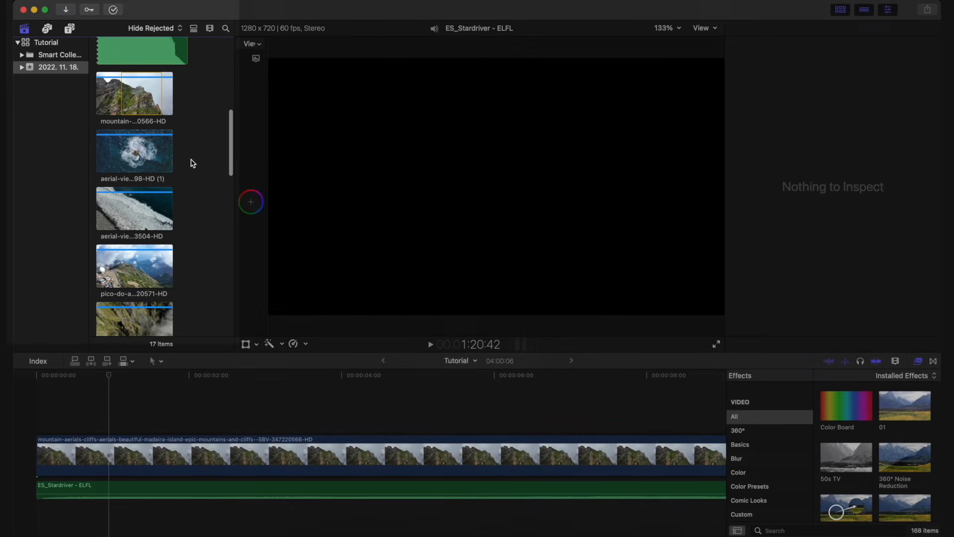
{"action": "scroll", "coordinate": [192, 163], "scroll_direction": "up", "scroll_amount": 3}
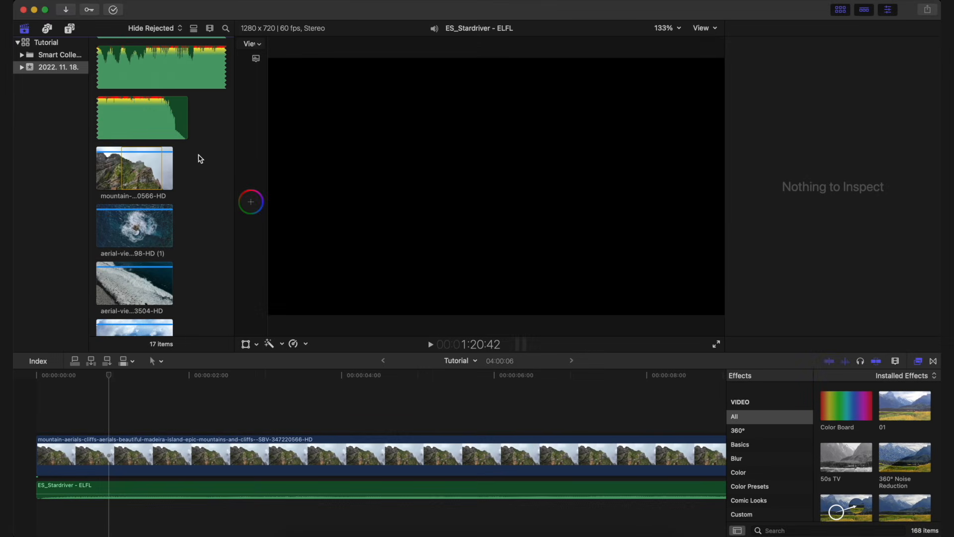
Select the mountain cliffs clip in the timeline and examine its Compositing, Transform, Crop and Distort properties
{"action": "left_click", "coordinate": [169, 453]}
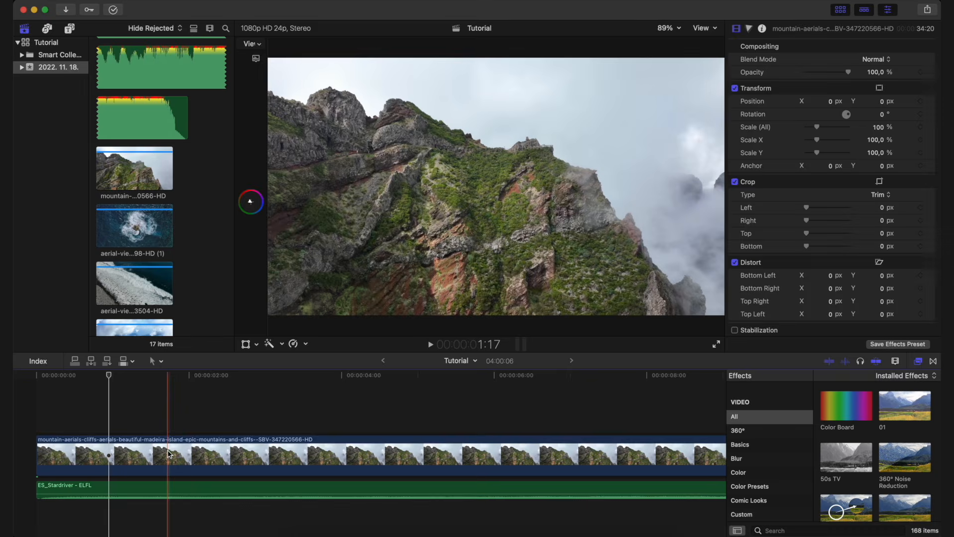
{"action": "key", "text": "space"}
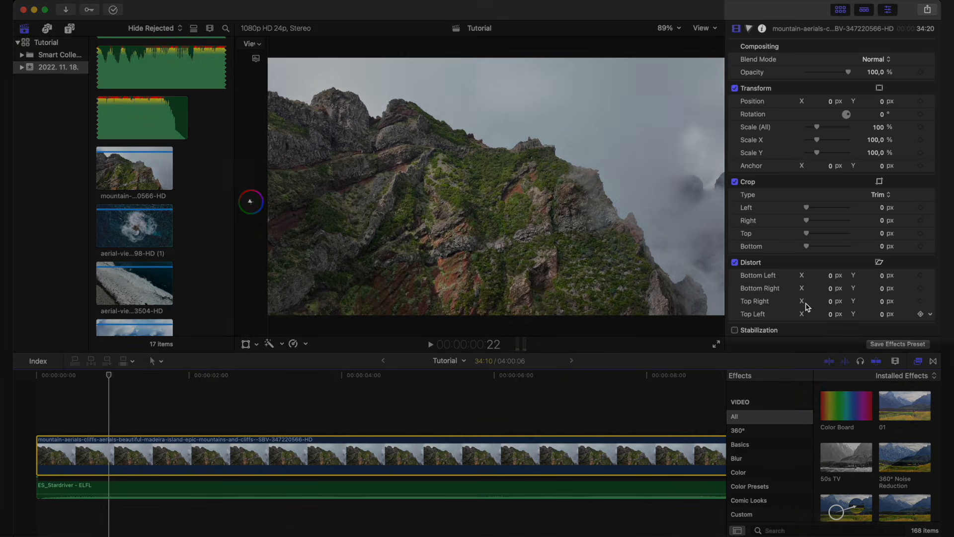
{"action": "scroll", "coordinate": [790, 67], "scroll_direction": "down", "scroll_amount": 3}
{"action": "scroll", "coordinate": [789, 67], "scroll_direction": "up", "scroll_amount": 3}
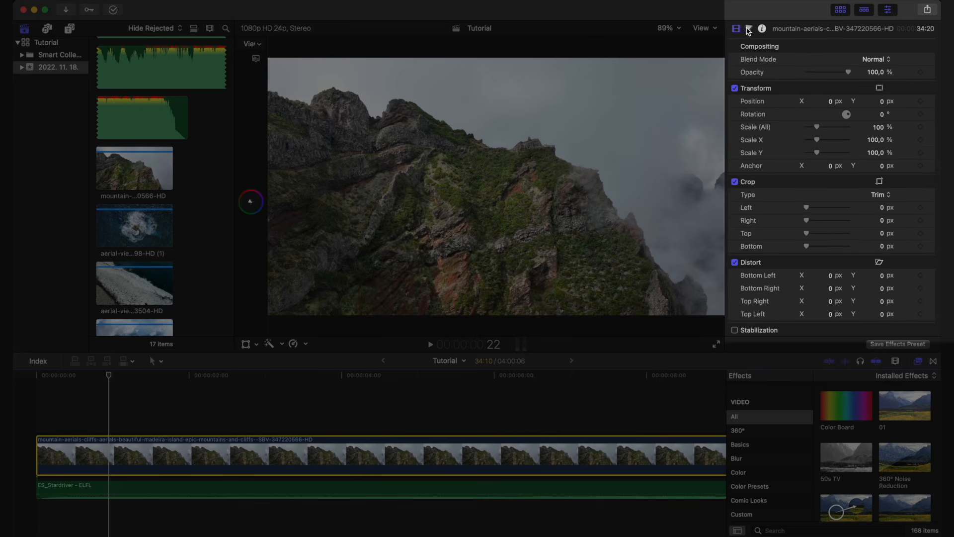
Review the clip's Color, Saturation and Exposure controls and its file information, ending back at its video properties
{"action": "left_click", "coordinate": [748, 29]}
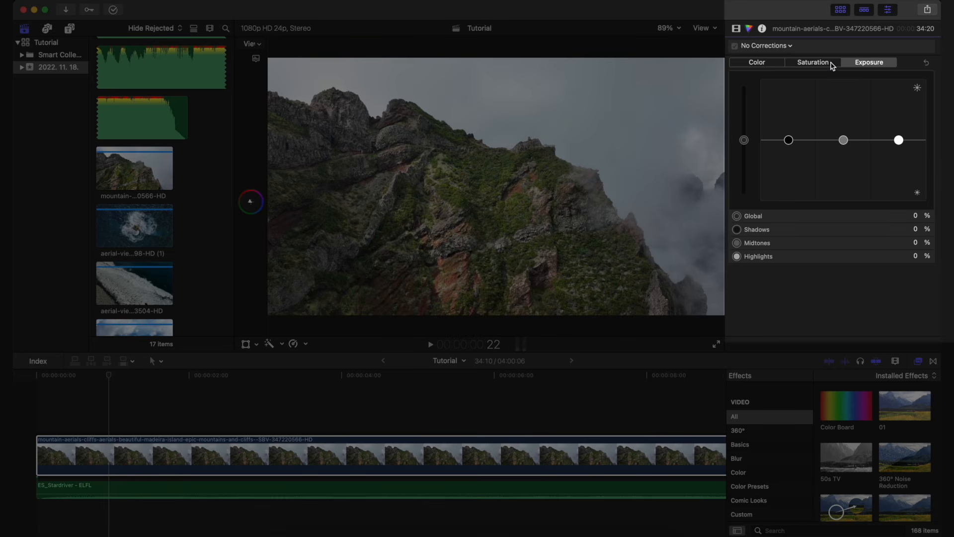
{"action": "left_click", "coordinate": [821, 63]}
{"action": "left_click", "coordinate": [764, 63]}
{"action": "left_click", "coordinate": [829, 63]}
{"action": "left_click", "coordinate": [867, 63]}
{"action": "left_click", "coordinate": [821, 63]}
{"action": "left_click", "coordinate": [758, 63]}
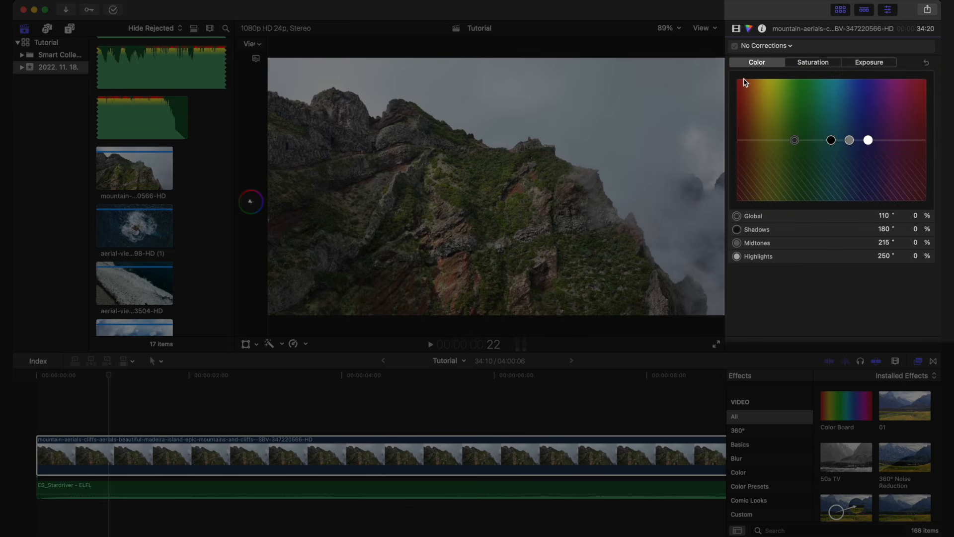
{"action": "left_click", "coordinate": [762, 29]}
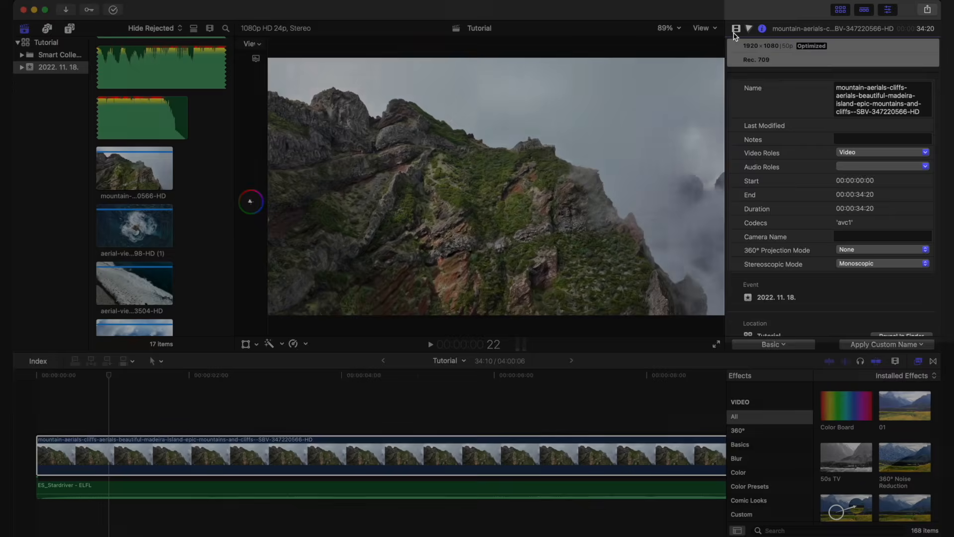
{"action": "left_click", "coordinate": [736, 29]}
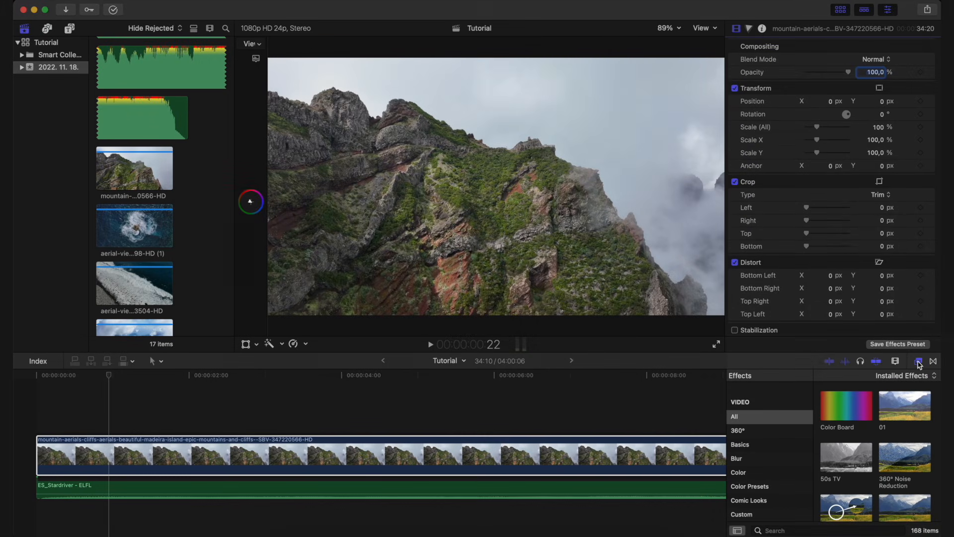
Look through the installed effects categories and the complete collection of installed transitions
{"action": "scroll", "coordinate": [764, 442], "scroll_direction": "down", "scroll_amount": 5}
{"action": "scroll", "coordinate": [764, 442], "scroll_direction": "up", "scroll_amount": 6}
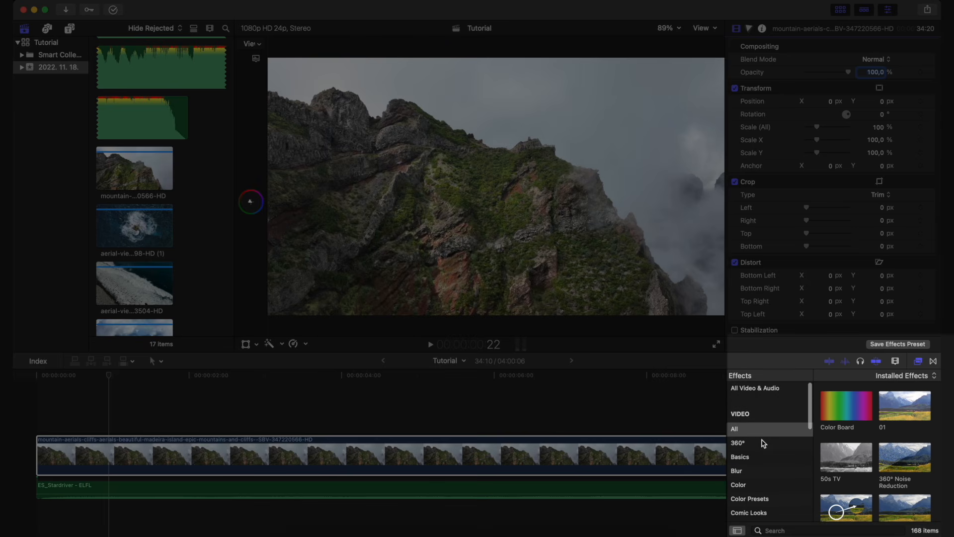
{"action": "scroll", "coordinate": [763, 442], "scroll_direction": "down", "scroll_amount": 1}
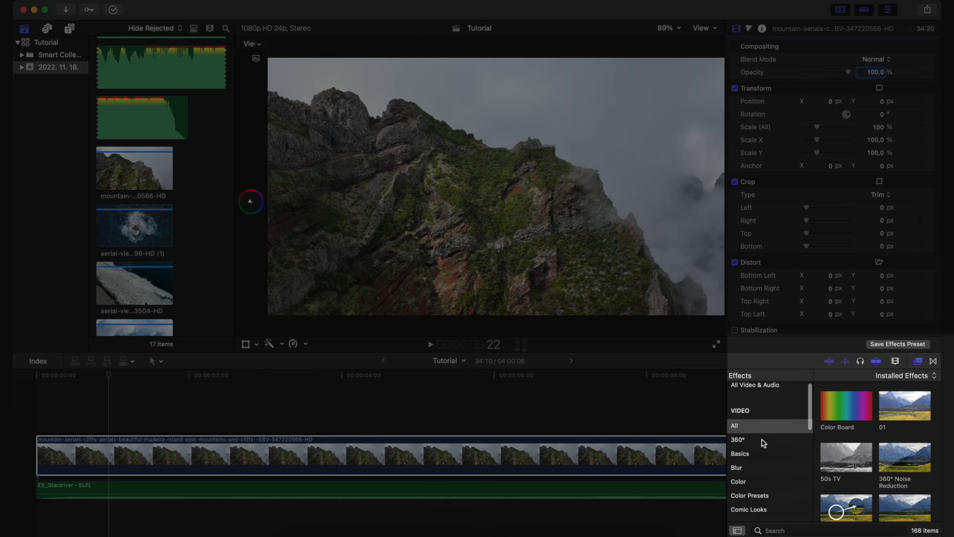
{"action": "left_click", "coordinate": [934, 363]}
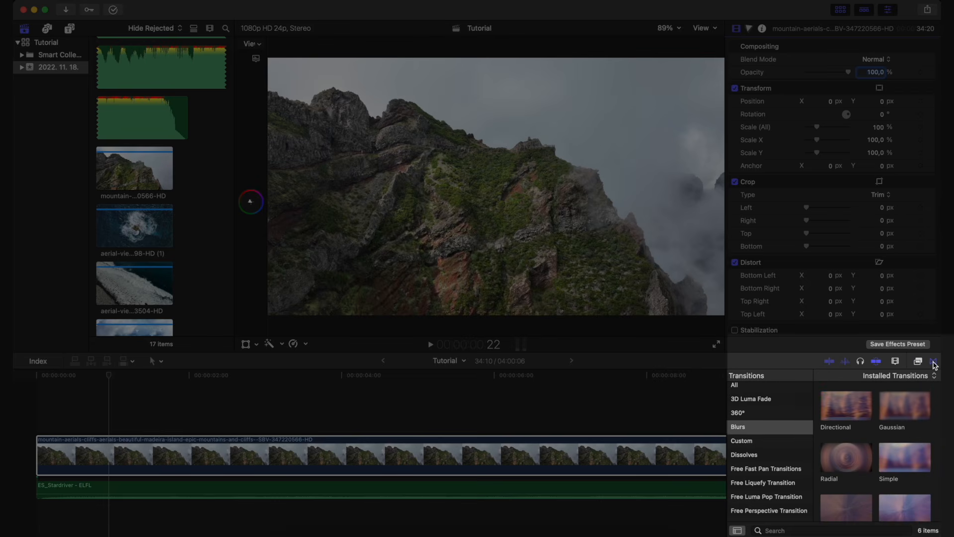
{"action": "left_click", "coordinate": [766, 391]}
{"action": "scroll", "coordinate": [845, 448], "scroll_direction": "down", "scroll_amount": 10}
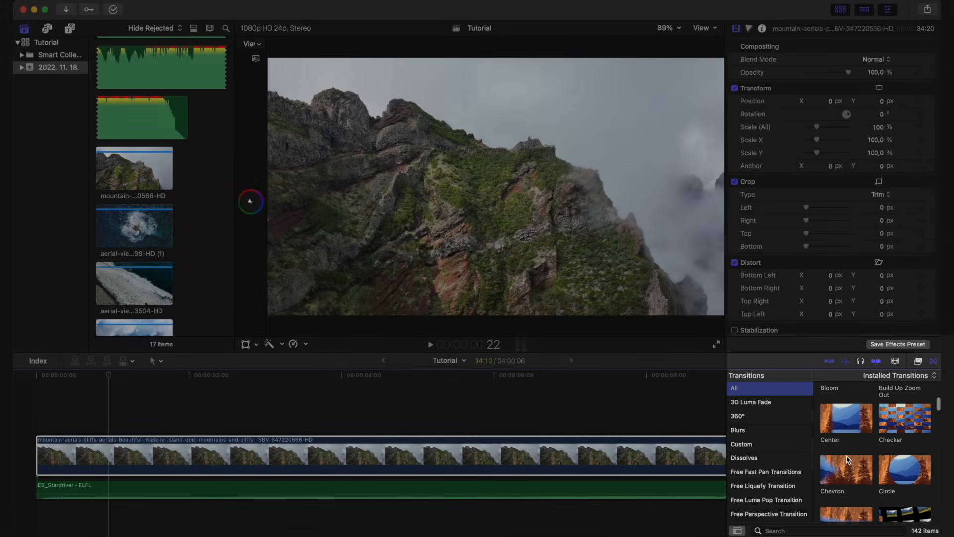
{"action": "scroll", "coordinate": [848, 460], "scroll_direction": "up", "scroll_amount": 10}
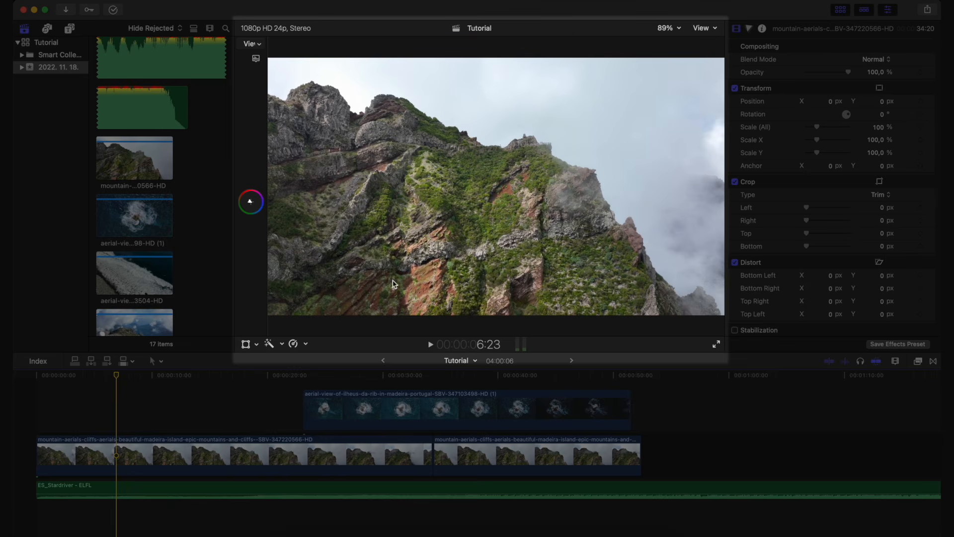
Add the whole mountain cliffs clip from the browser to the start of the timeline
{"action": "left_click", "coordinate": [168, 420]}
{"action": "left_click", "coordinate": [111, 222]}
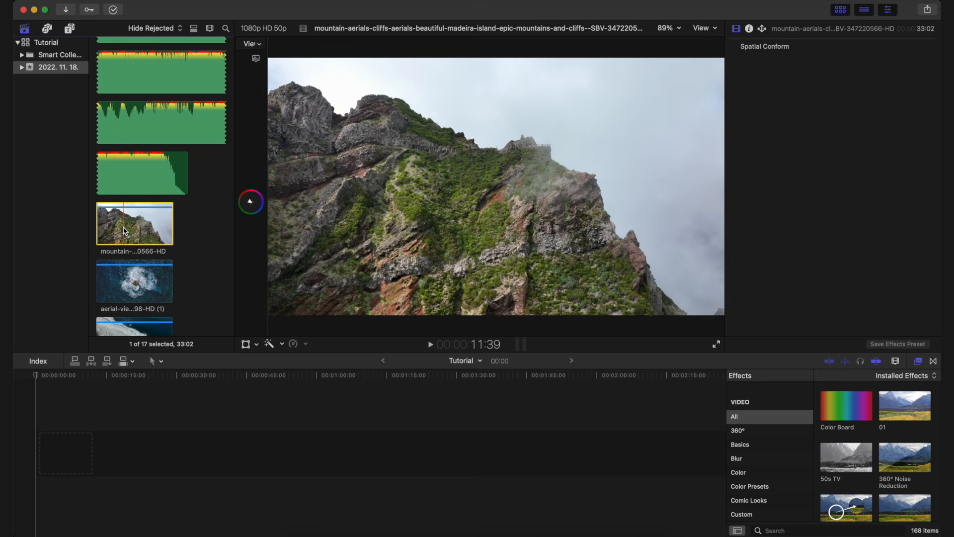
{"action": "left_click_drag", "start_coordinate": [165, 246], "coordinate": [128, 451]}
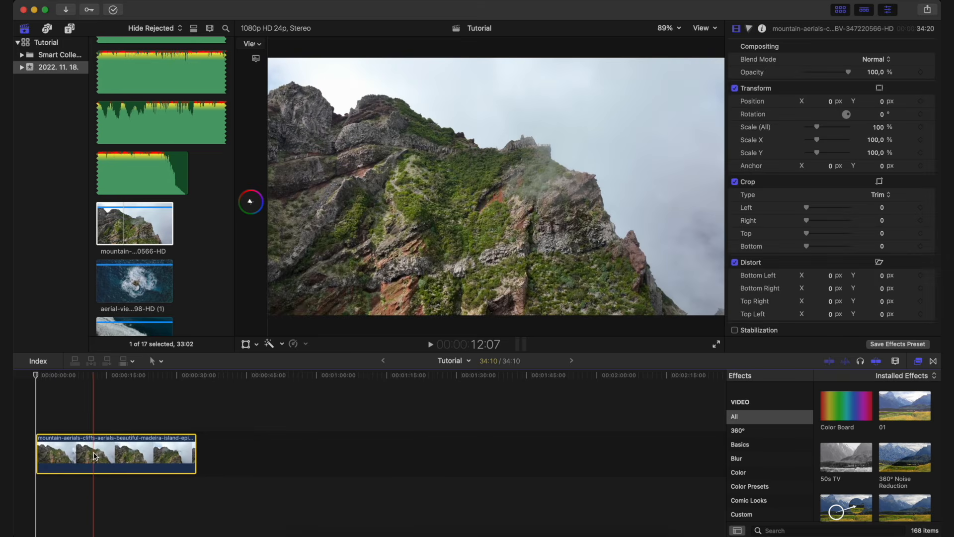
Mark in and out points around about 17 seconds of the mountain cliffs clip and append that range after the first clip
{"action": "left_click", "coordinate": [103, 216]}
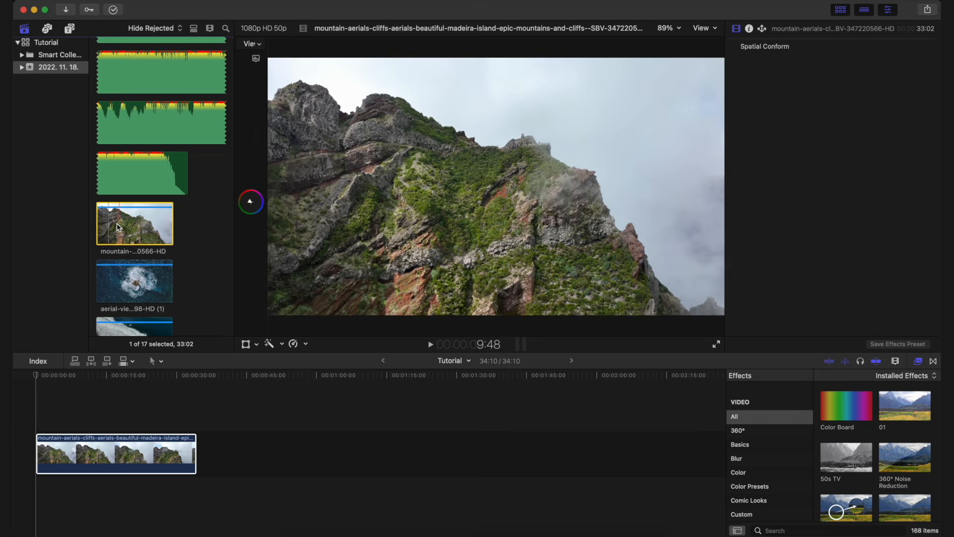
{"action": "key", "text": "i"}
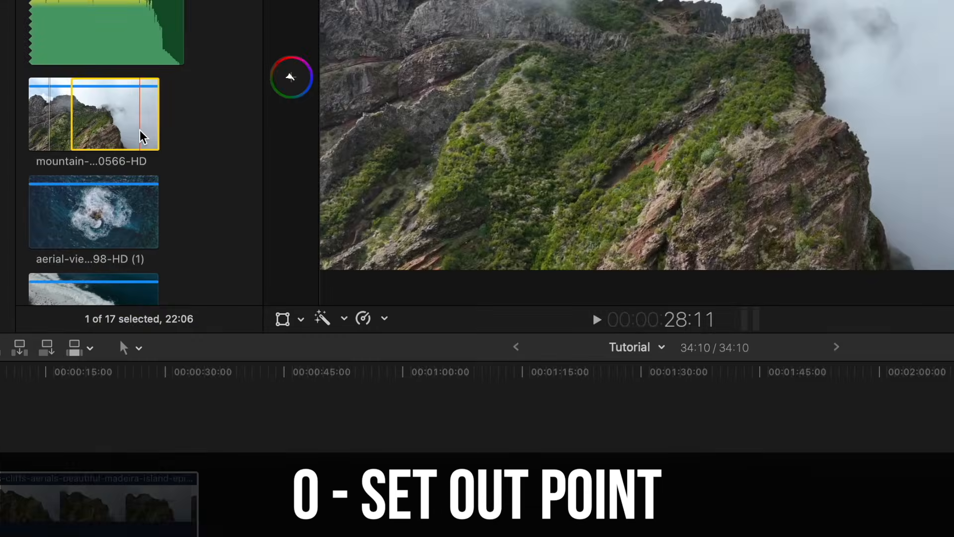
{"action": "key", "text": "o"}
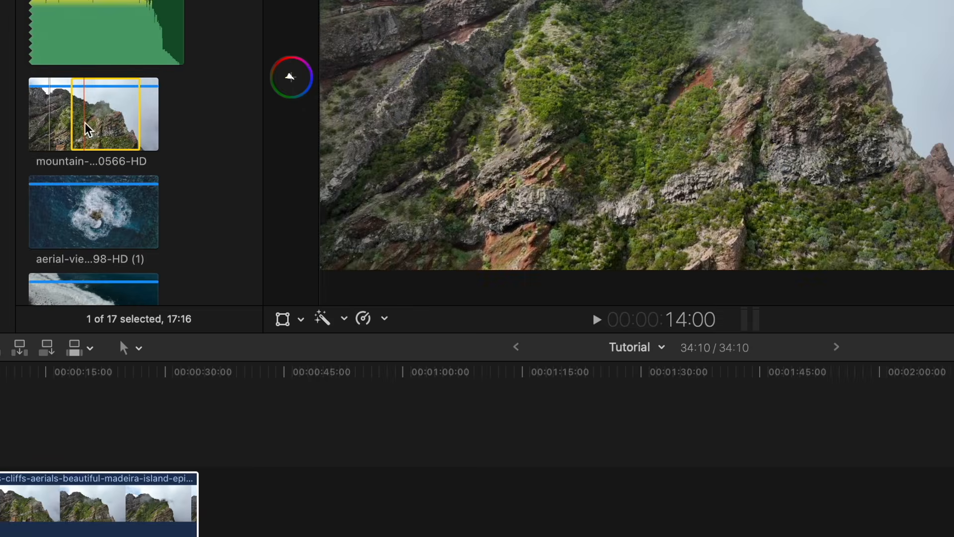
{"action": "left_click_drag", "start_coordinate": [113, 122], "coordinate": [258, 474]}
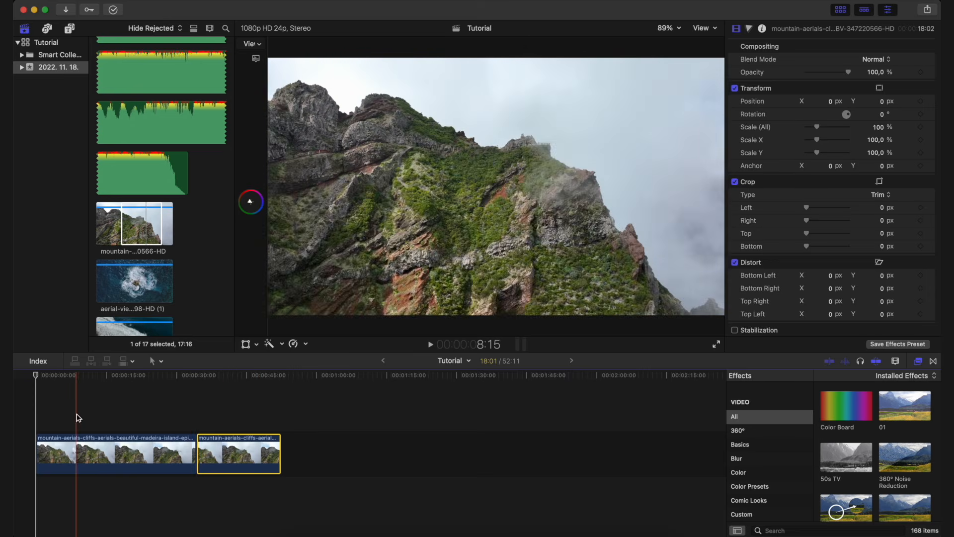
Insert the aerial ocean clip from the browser between the two mountain clips in the timeline
{"action": "left_click", "coordinate": [144, 420]}
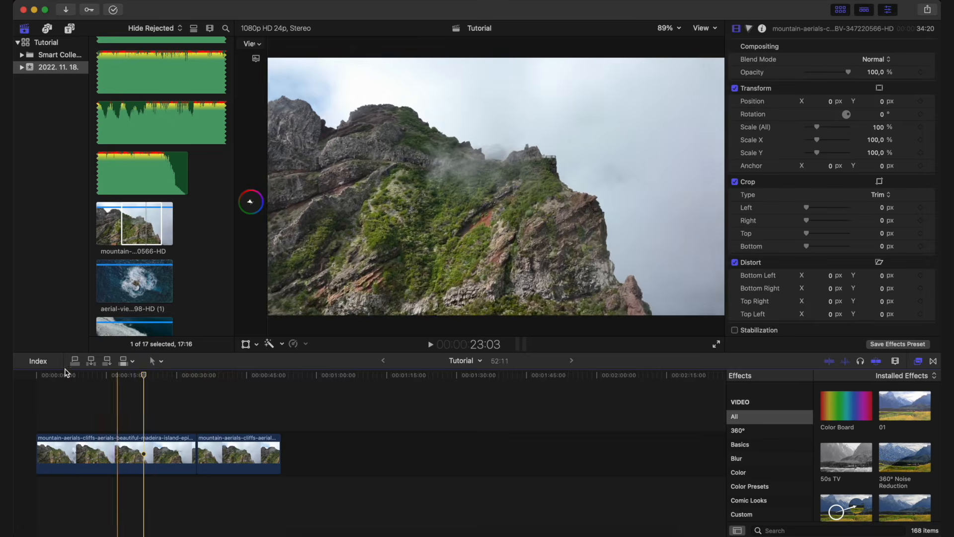
{"action": "left_click_drag", "start_coordinate": [38, 450], "coordinate": [16, 452]}
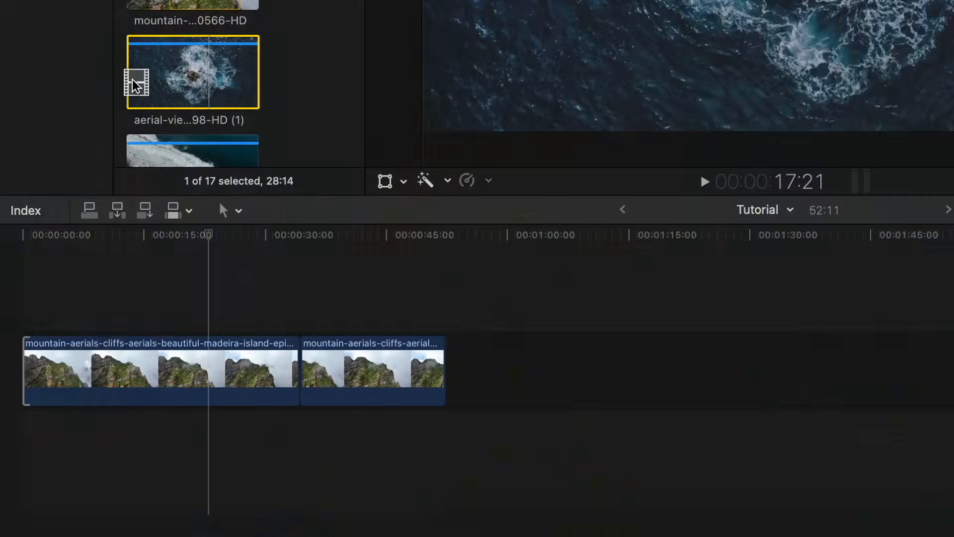
{"action": "left_click_drag", "start_coordinate": [128, 79], "coordinate": [328, 380]}
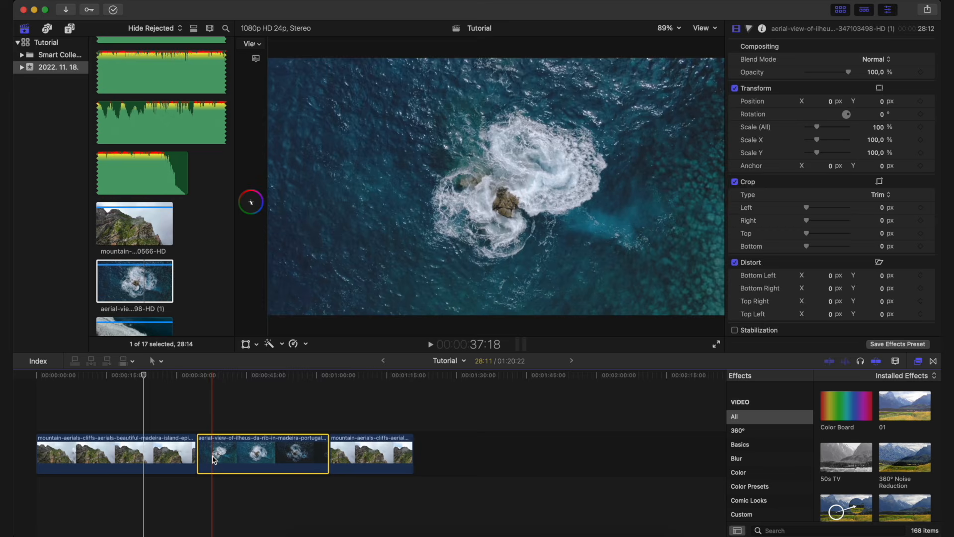
Move the aerial ocean clip above the mountain clips so it starts at about 23 seconds, and return the playhead to the timeline's start
{"action": "left_click_drag", "start_coordinate": [213, 459], "coordinate": [157, 412]}
{"action": "scroll", "coordinate": [173, 411], "scroll_direction": "up", "scroll_amount": 1}
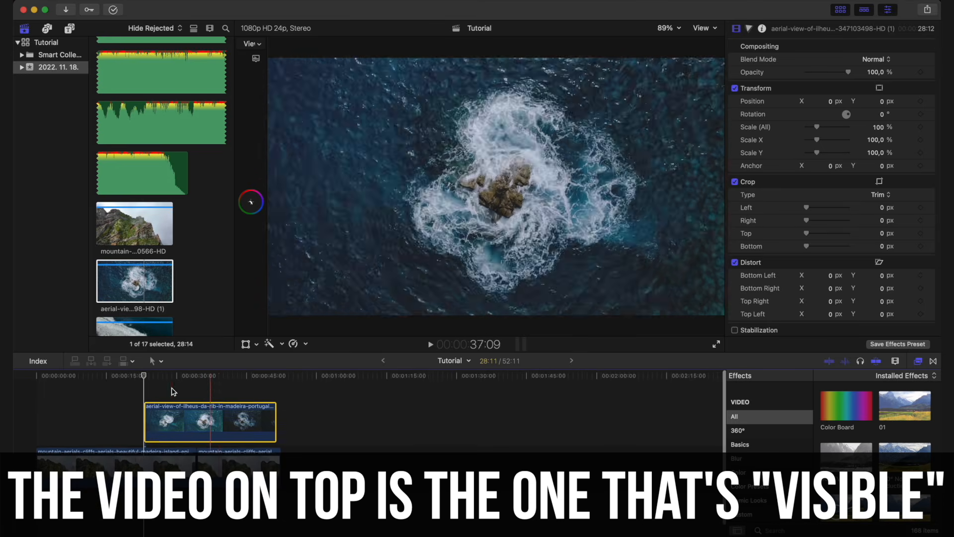
{"action": "left_click", "coordinate": [35, 411]}
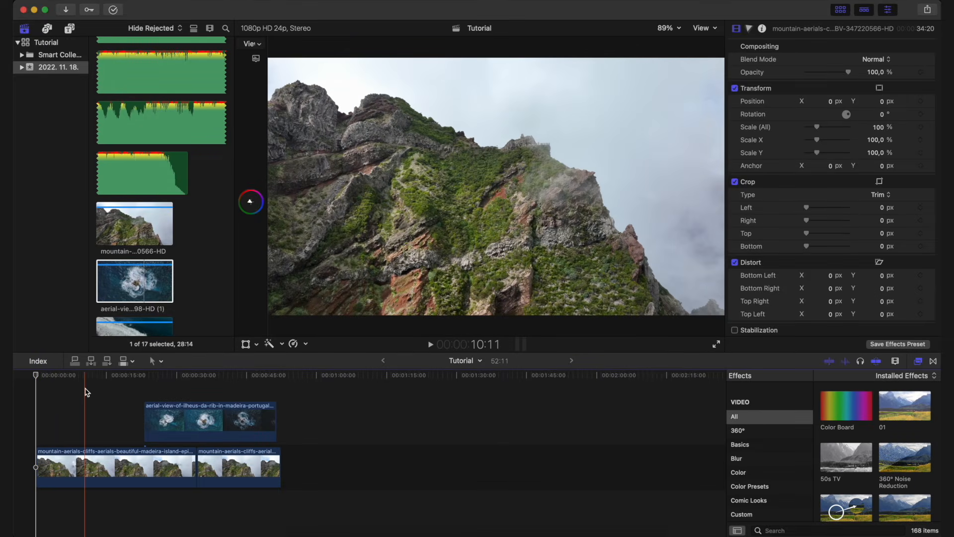
Place the ES_Stardriver - ELFL music track beneath the video clips at the start of the timeline
{"action": "scroll", "coordinate": [181, 402], "scroll_direction": "up", "scroll_amount": 1}
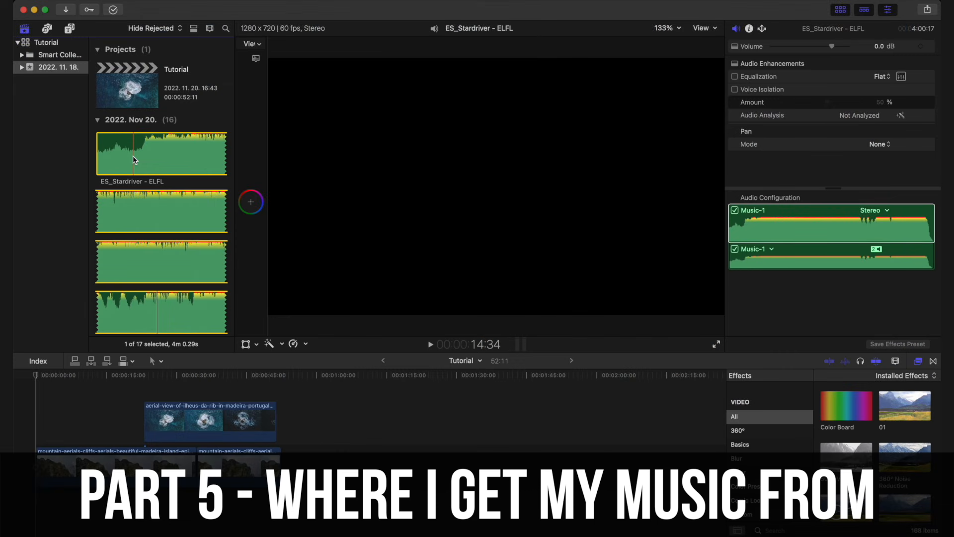
{"action": "left_click_drag", "start_coordinate": [133, 156], "coordinate": [112, 526]}
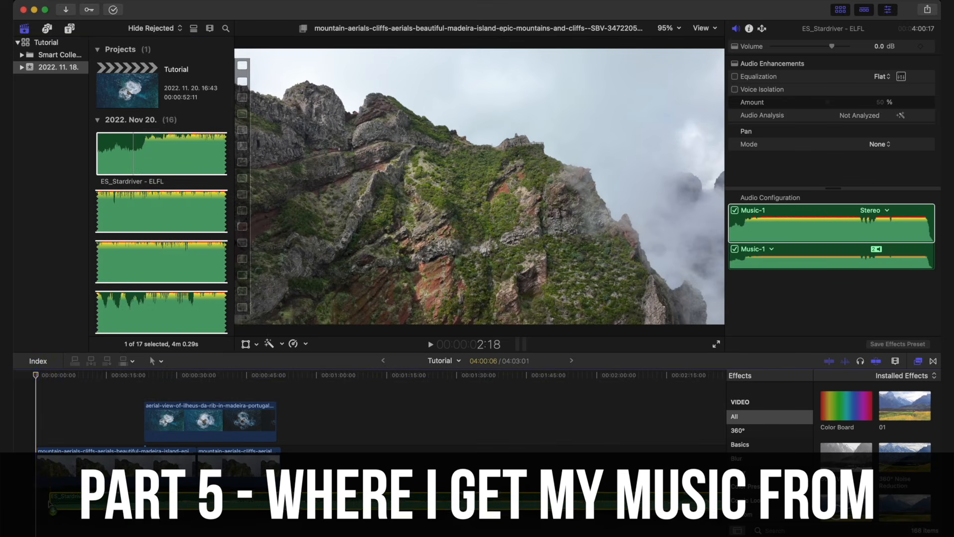
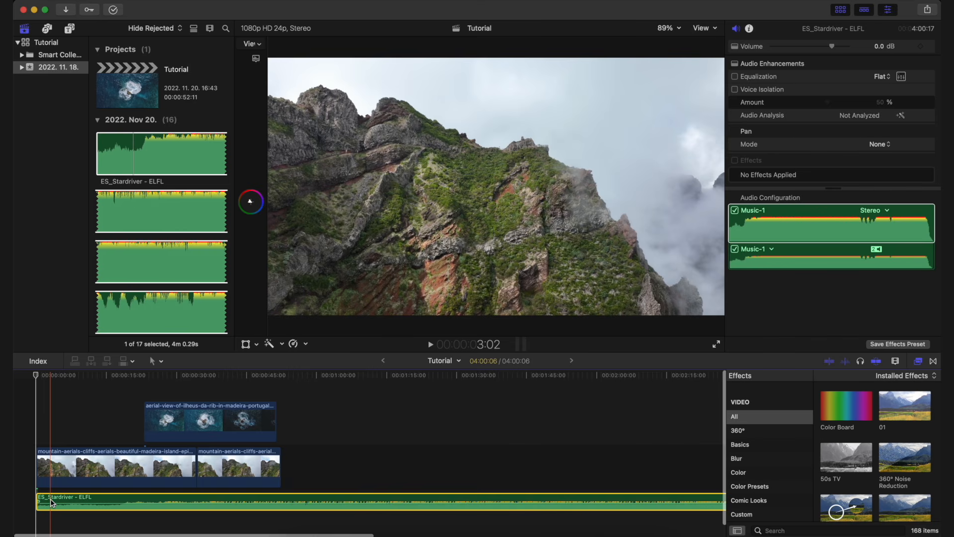
Lower the ES_Stardriver - ELFL music clip's volume to -15 dB
{"action": "scroll", "coordinate": [50, 503], "scroll_direction": "up", "scroll_amount": 10}
{"action": "scroll", "coordinate": [50, 502], "scroll_direction": "left", "scroll_amount": 5}
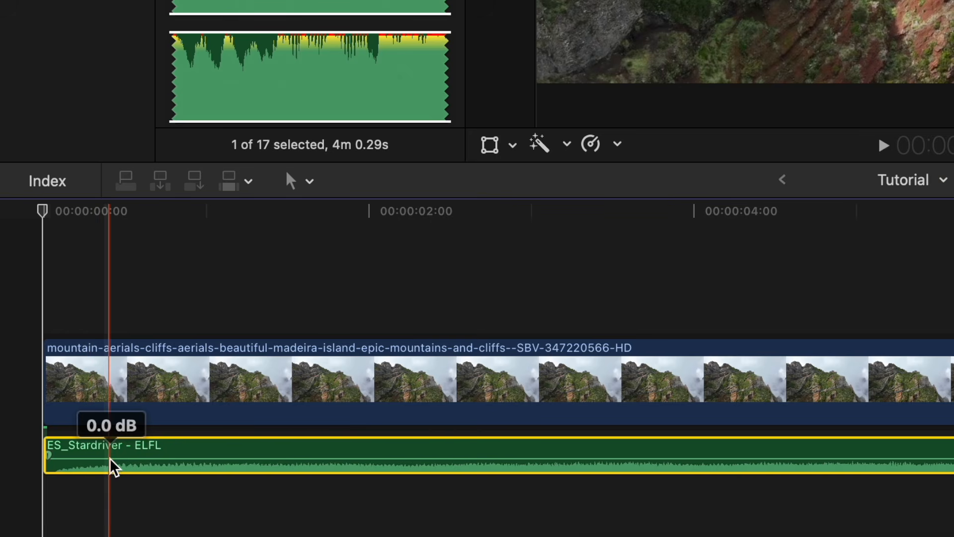
{"action": "left_click_drag", "start_coordinate": [110, 459], "coordinate": [112, 464]}
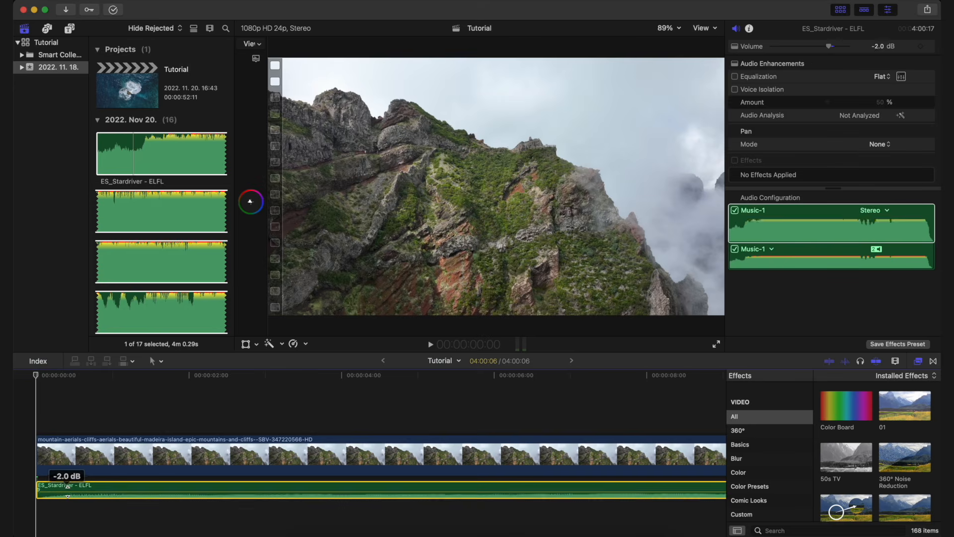
{"action": "left_click_drag", "start_coordinate": [68, 488], "coordinate": [67, 489]}
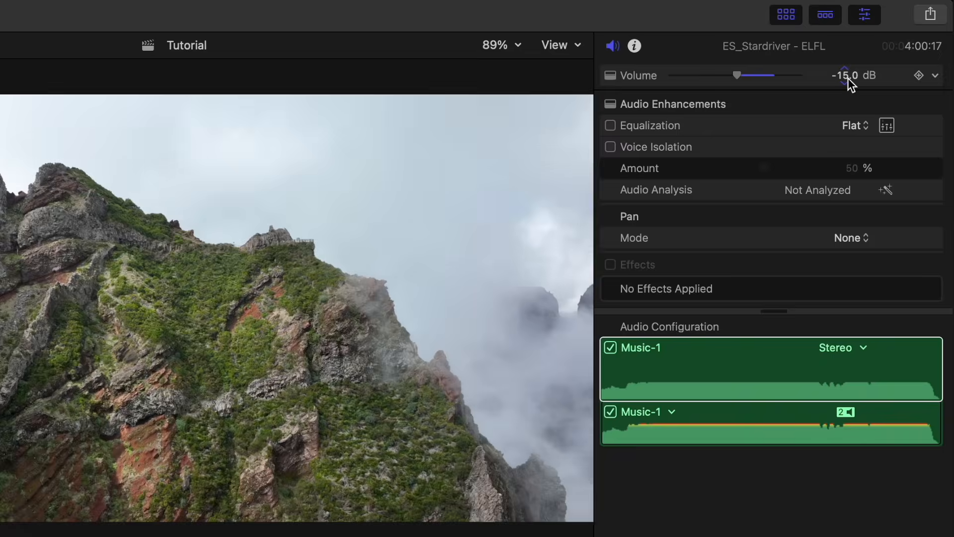
{"action": "left_click", "coordinate": [876, 47]}
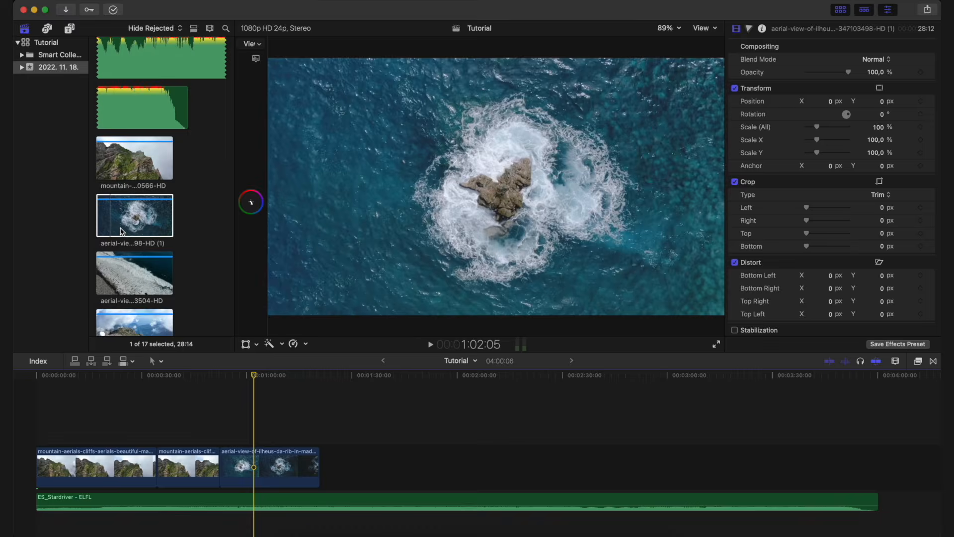
Append another copy of the aerial ocean clip to the end of the video clips in the timeline
{"action": "left_click", "coordinate": [122, 231]}
{"action": "left_click_drag", "start_coordinate": [369, 445], "coordinate": [361, 467]}
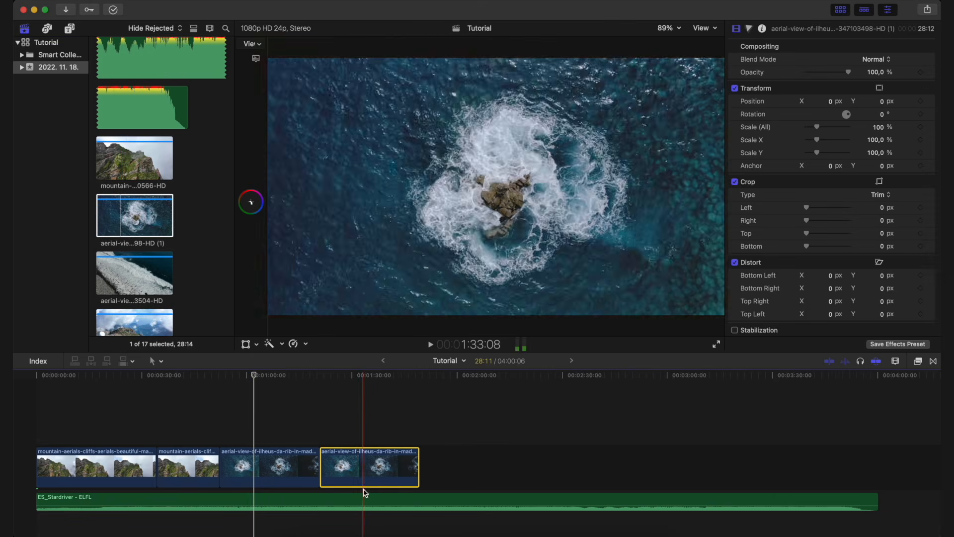
{"action": "left_click", "coordinate": [359, 496]}
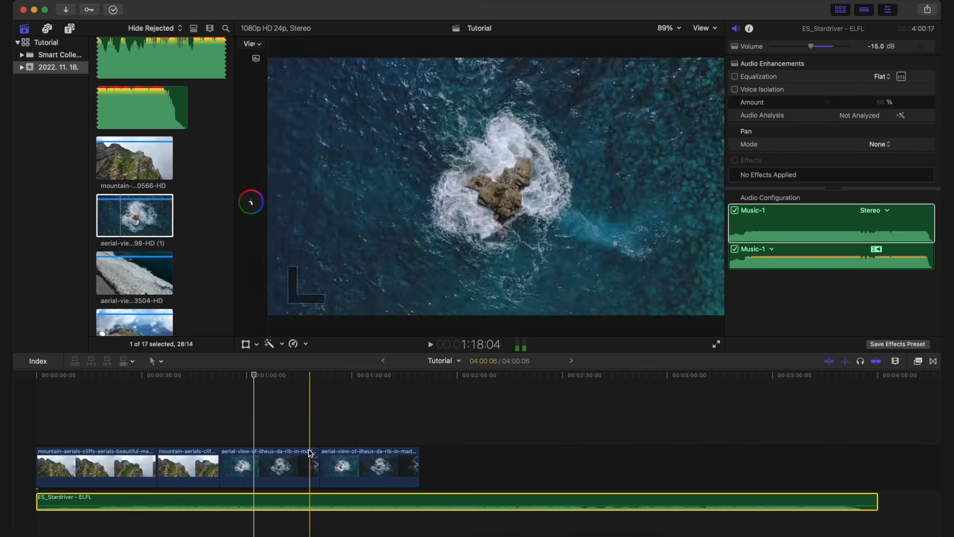
Slow the last aerial ocean clip in the timeline to 50% speed
{"action": "left_click", "coordinate": [370, 467]}
{"action": "left_click", "coordinate": [370, 443]}
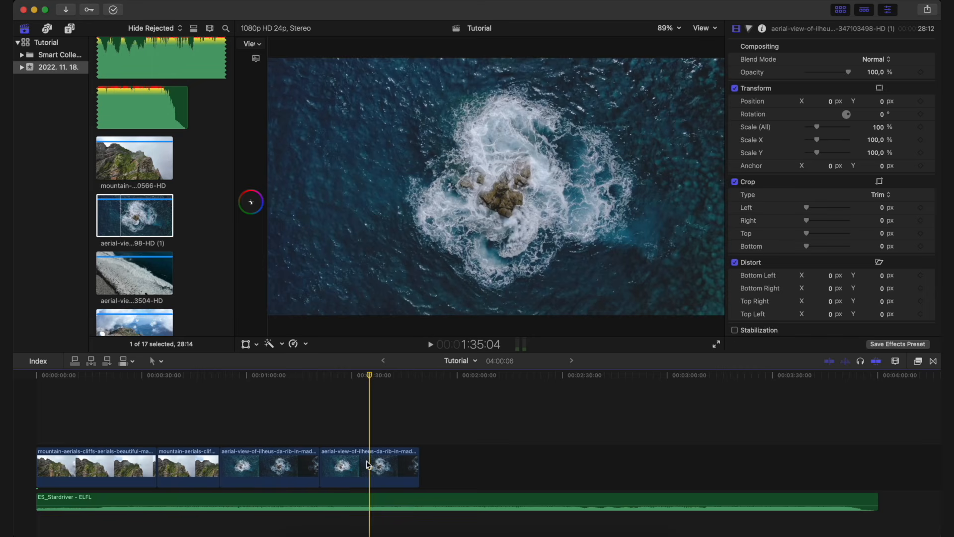
{"action": "left_click", "coordinate": [368, 465]}
{"action": "left_click", "coordinate": [290, 469]}
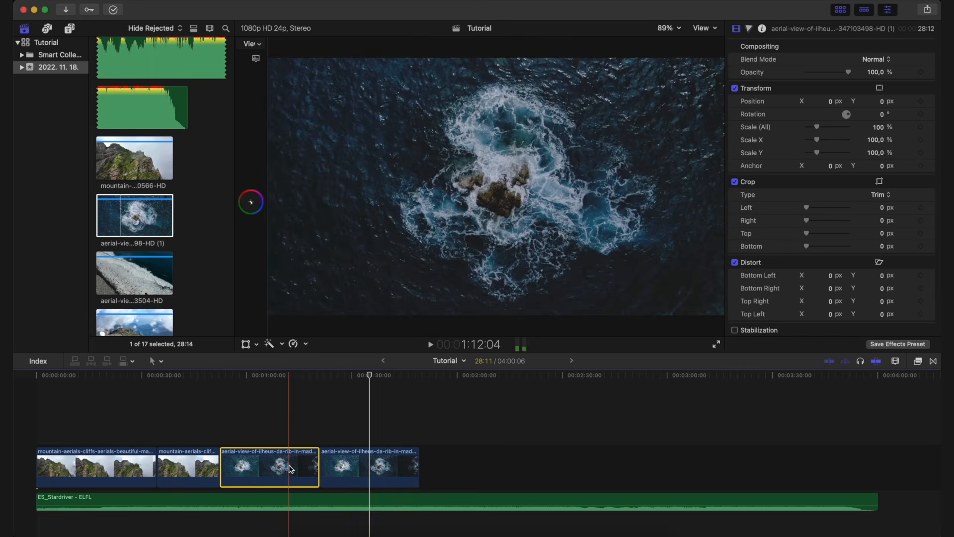
{"action": "left_click", "coordinate": [368, 466]}
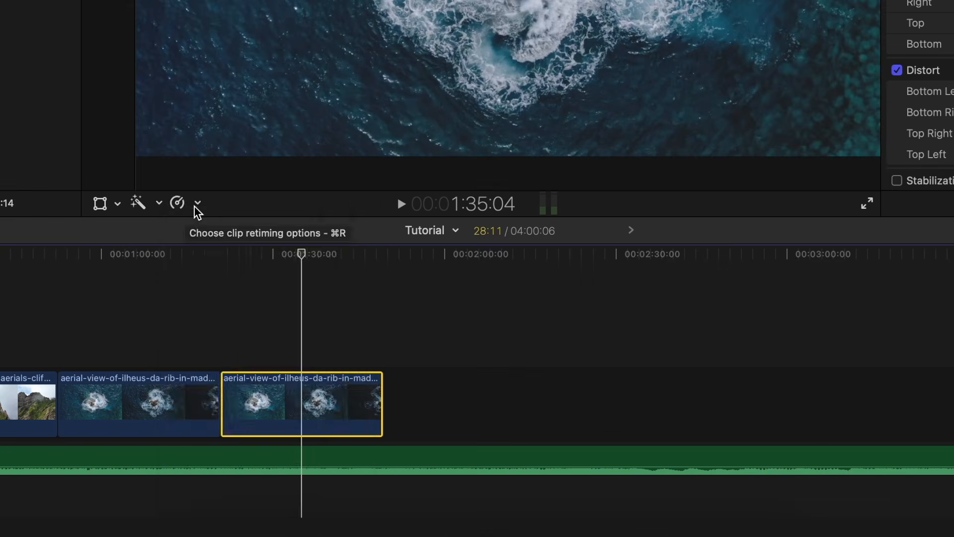
{"action": "left_click", "coordinate": [306, 344]}
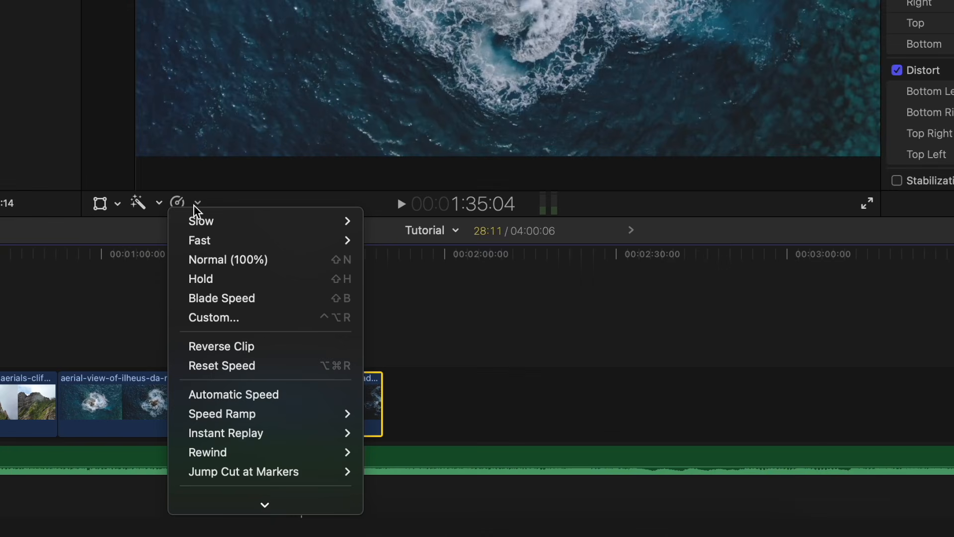
{"action": "mouse_move", "coordinate": [202, 219]}
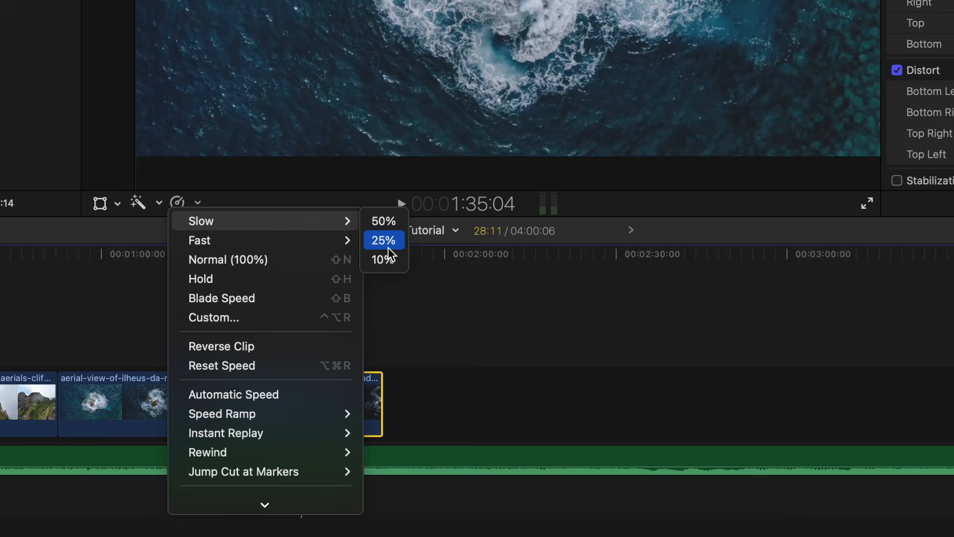
{"action": "mouse_move", "coordinate": [317, 232]}
{"action": "left_click", "coordinate": [379, 222]}
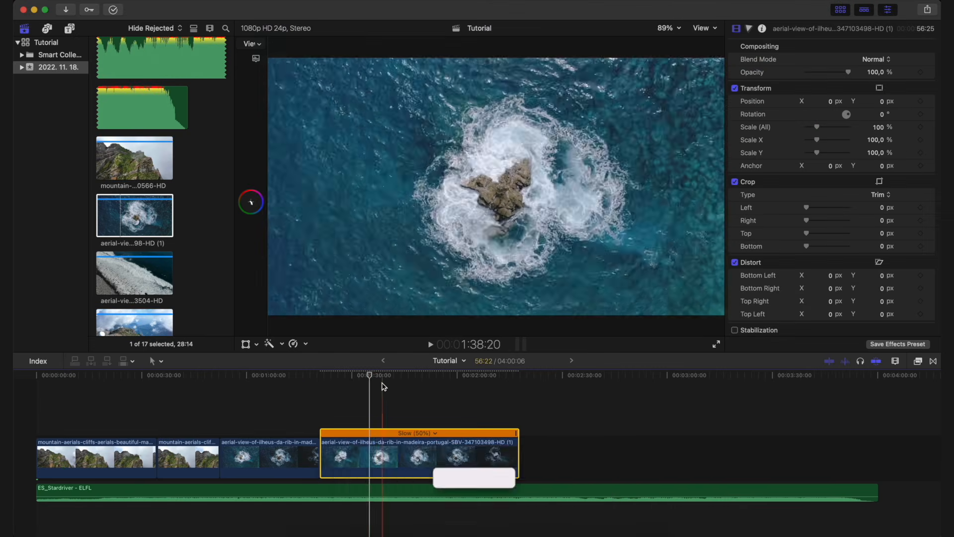
Play the slowed clip and stretch its retiming range until the speed is 42%
{"action": "key", "text": "space"}
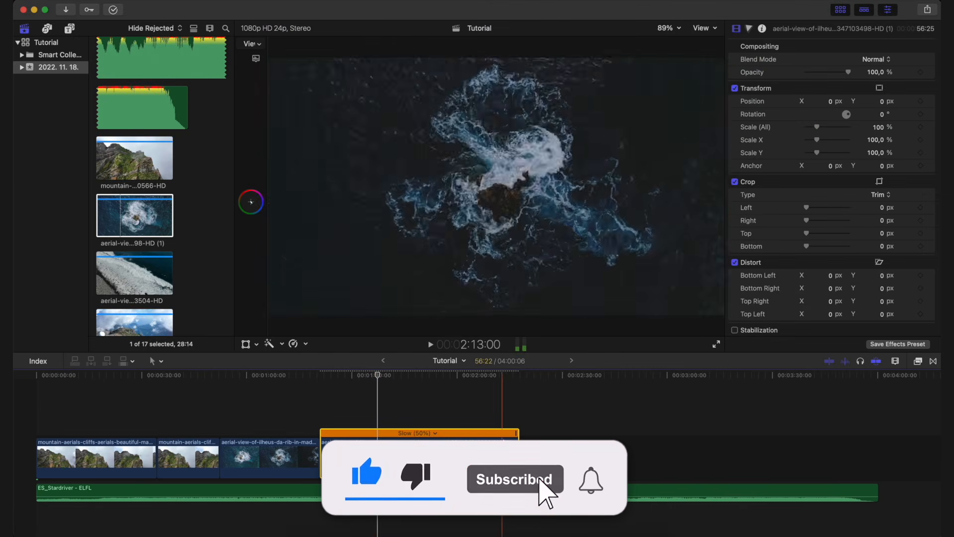
{"action": "key", "text": "super+equal"}
{"action": "left_click_drag", "start_coordinate": [517, 435], "coordinate": [577, 456]}
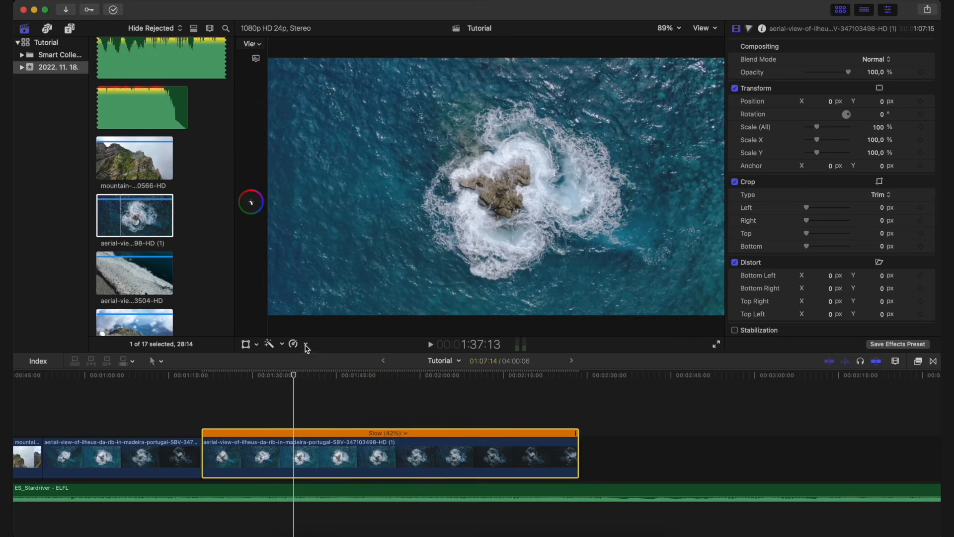
Reset the speed of the last aerial ocean clip
{"action": "left_click", "coordinate": [305, 344]}
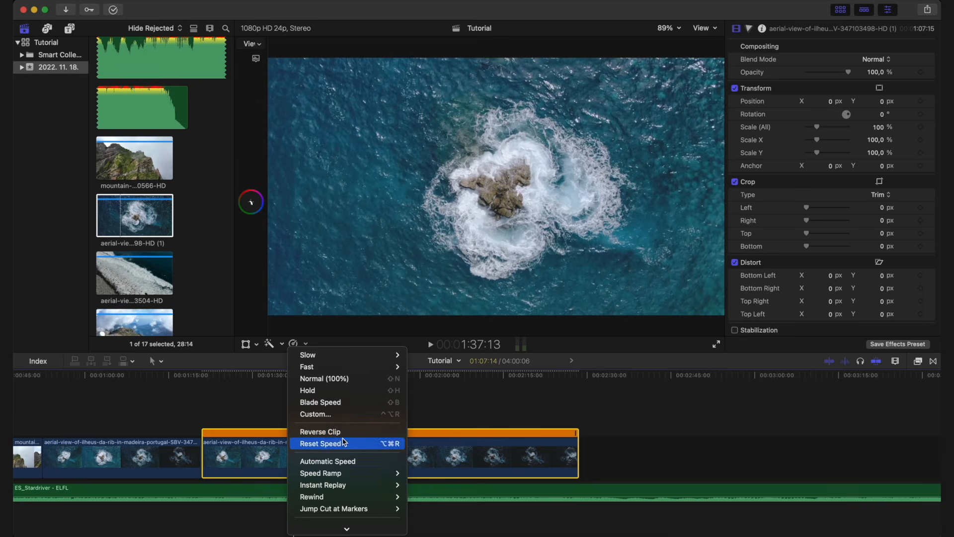
{"action": "left_click", "coordinate": [294, 343]}
{"action": "left_click", "coordinate": [297, 346]}
{"action": "left_click", "coordinate": [321, 443]}
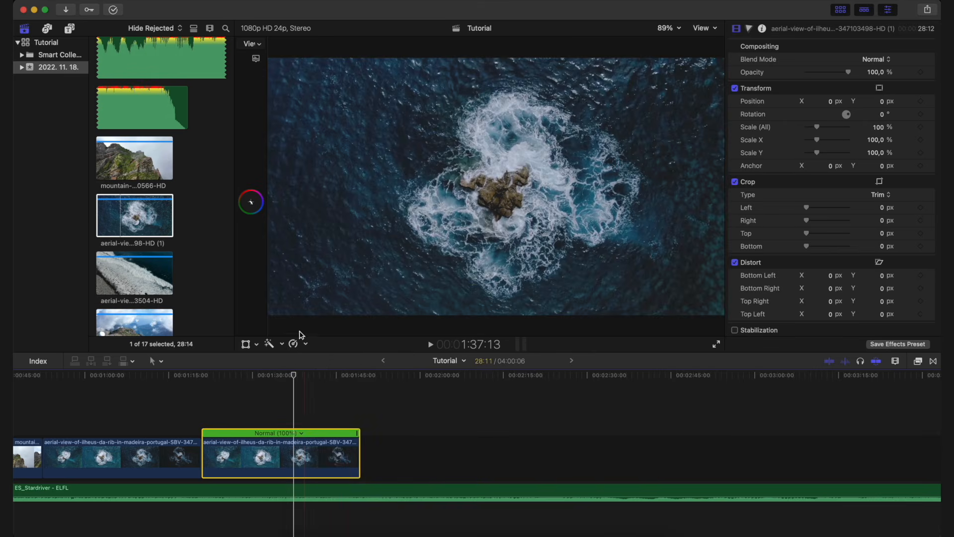
{"action": "left_click", "coordinate": [296, 344]}
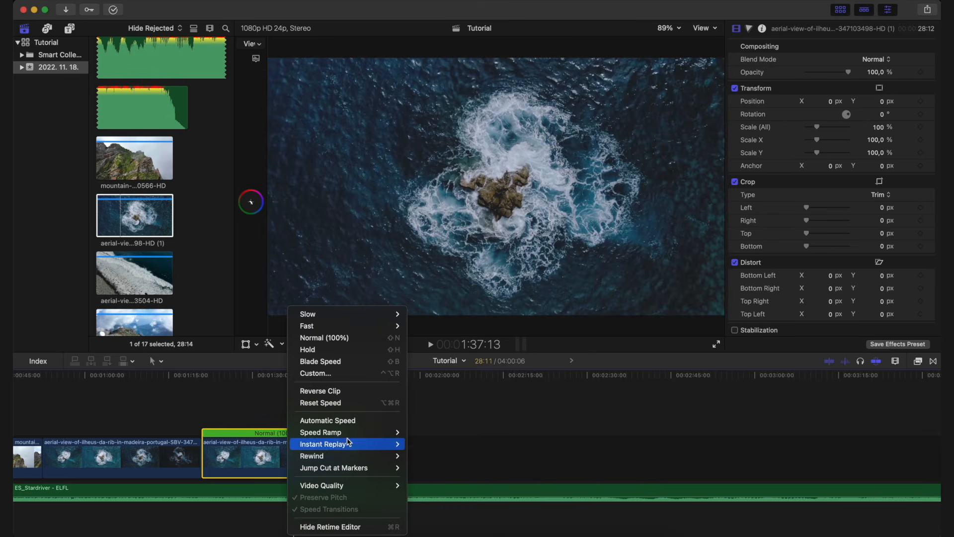
{"action": "mouse_move", "coordinate": [351, 437]}
{"action": "mouse_move", "coordinate": [341, 459]}
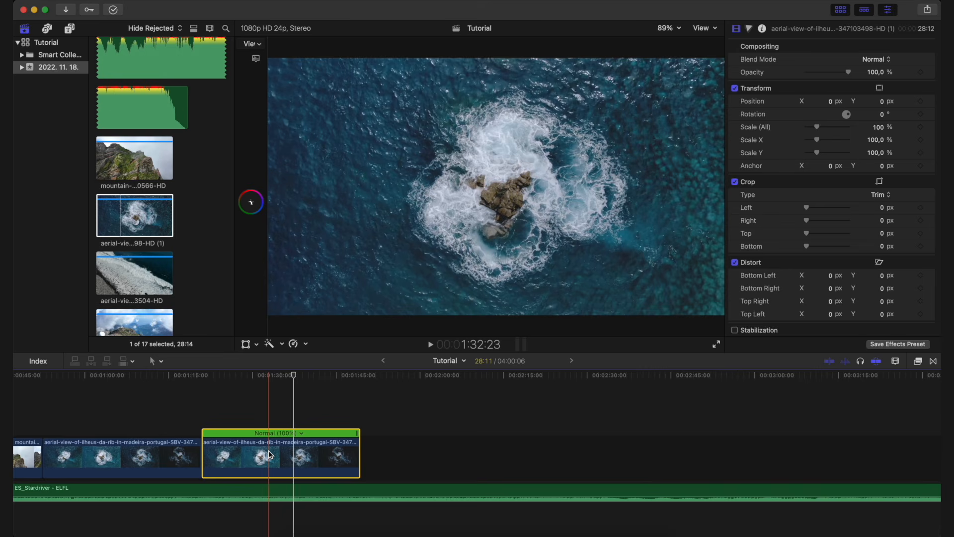
Set the last aerial ocean clip's custom speed to a rate of 150%
{"action": "key", "text": "ctrl+alt+r"}
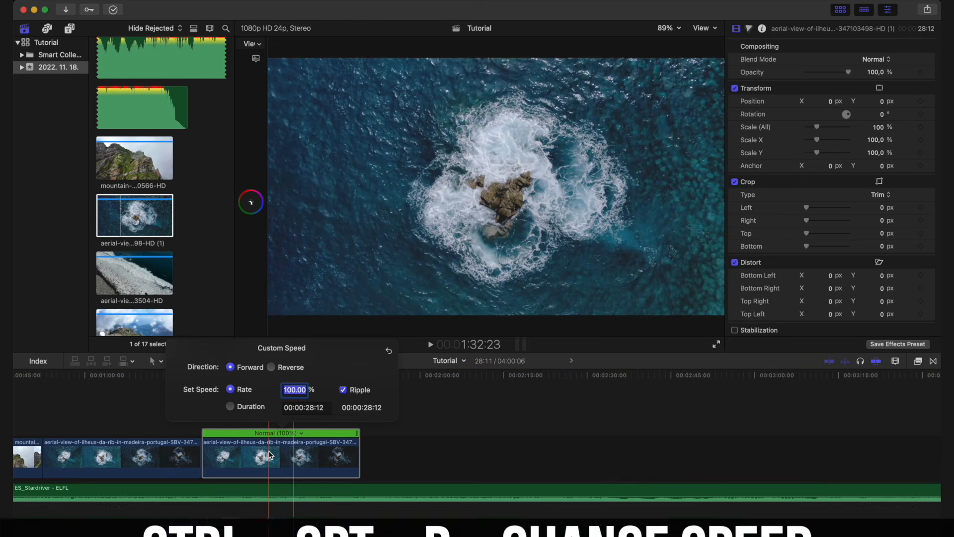
{"action": "type", "text": "150"}
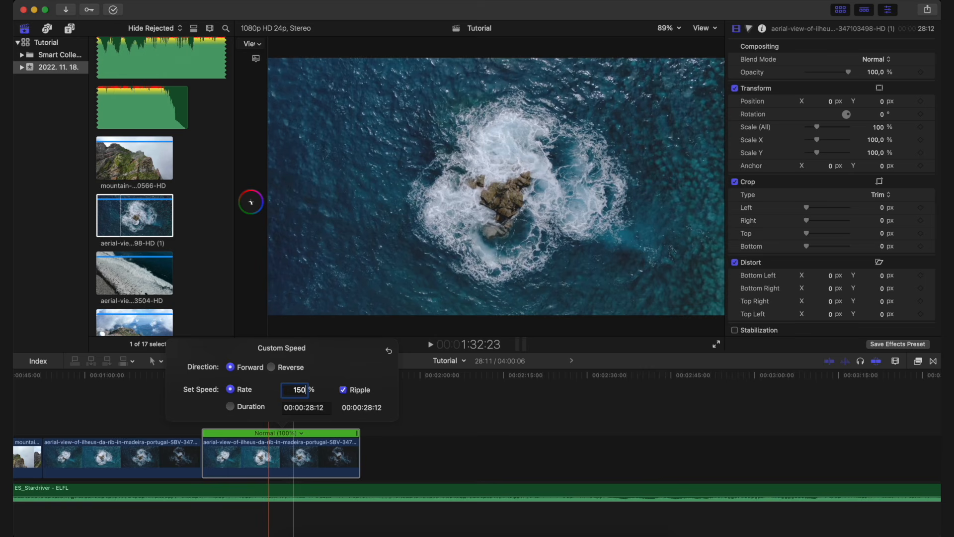
{"action": "key", "text": "Return"}
{"action": "left_click", "coordinate": [261, 458]}
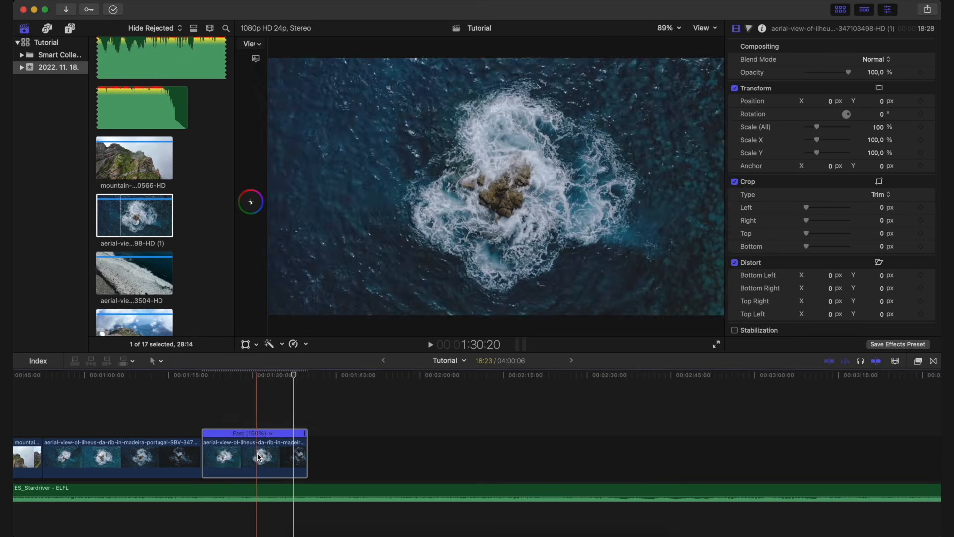
{"action": "key", "text": "super+="}
{"action": "scroll", "coordinate": [259, 458], "scroll_direction": "left", "scroll_amount": 3}
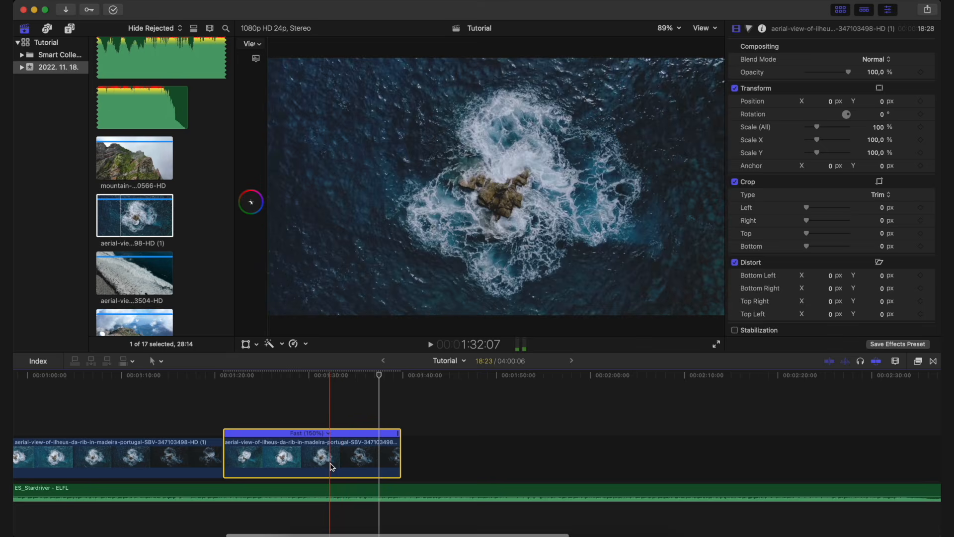
{"action": "left_click", "coordinate": [303, 345]}
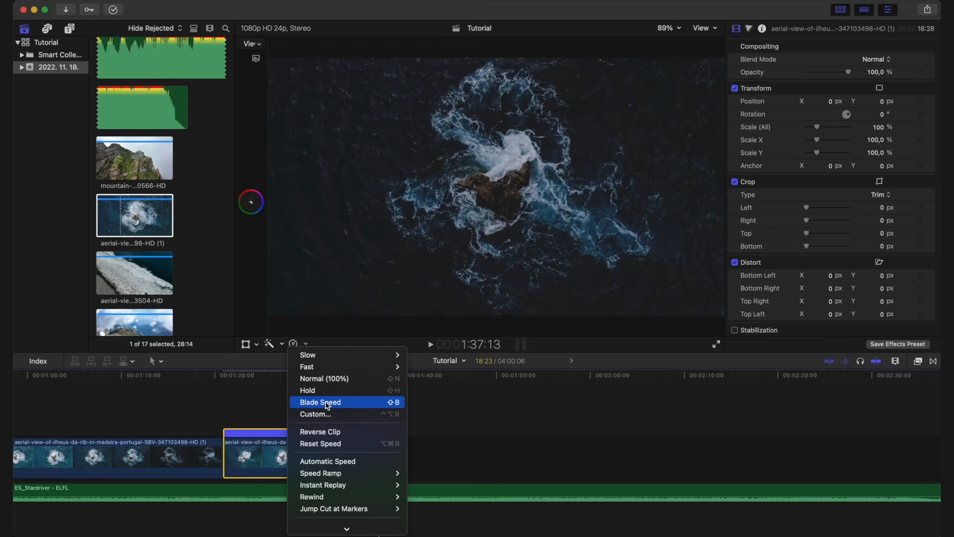
{"action": "left_click", "coordinate": [505, 449]}
{"action": "left_click", "coordinate": [317, 408]}
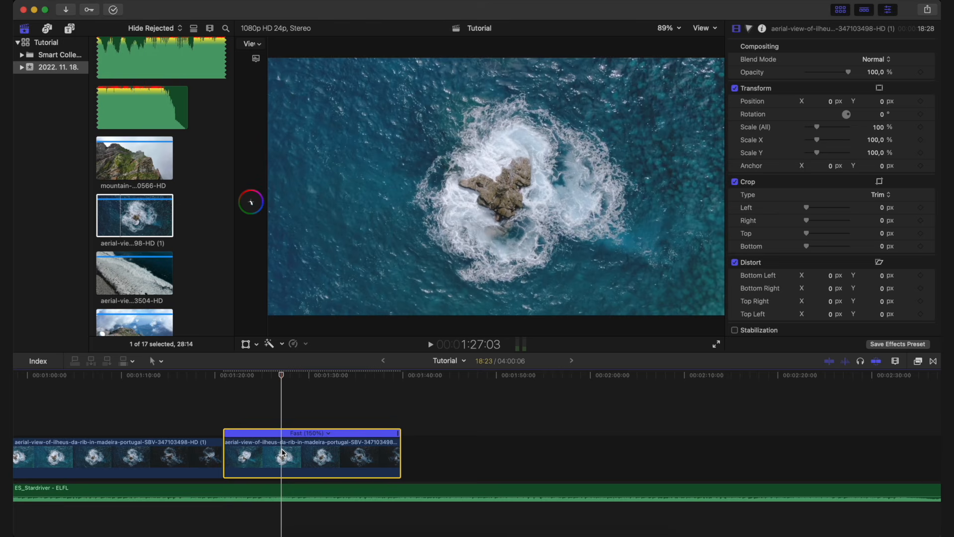
Select the second mountain clip in the timeline and place the playhead inside it
{"action": "scroll", "coordinate": [283, 453], "scroll_direction": "down", "scroll_amount": 2}
{"action": "scroll", "coordinate": [327, 452], "scroll_direction": "left", "scroll_amount": 3}
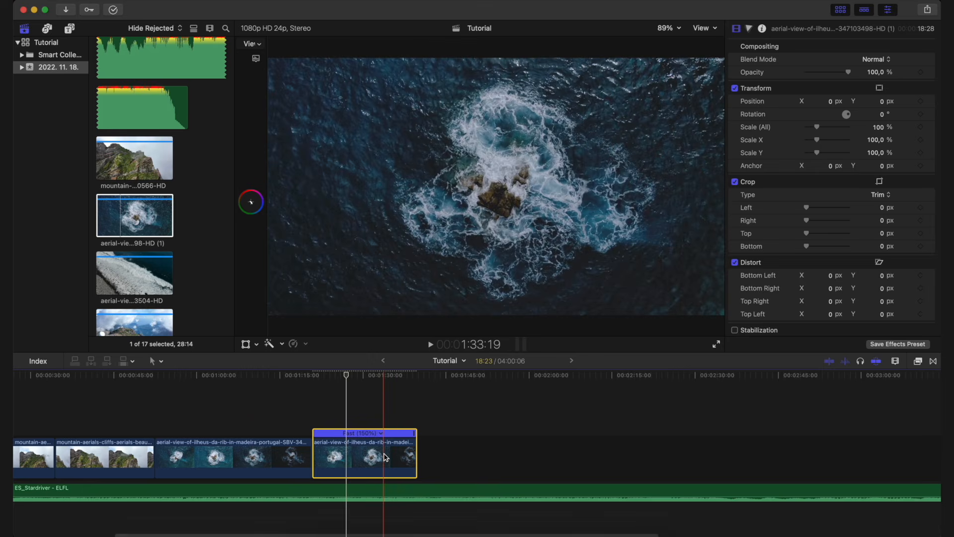
{"action": "scroll", "coordinate": [384, 456], "scroll_direction": "left", "scroll_amount": 8}
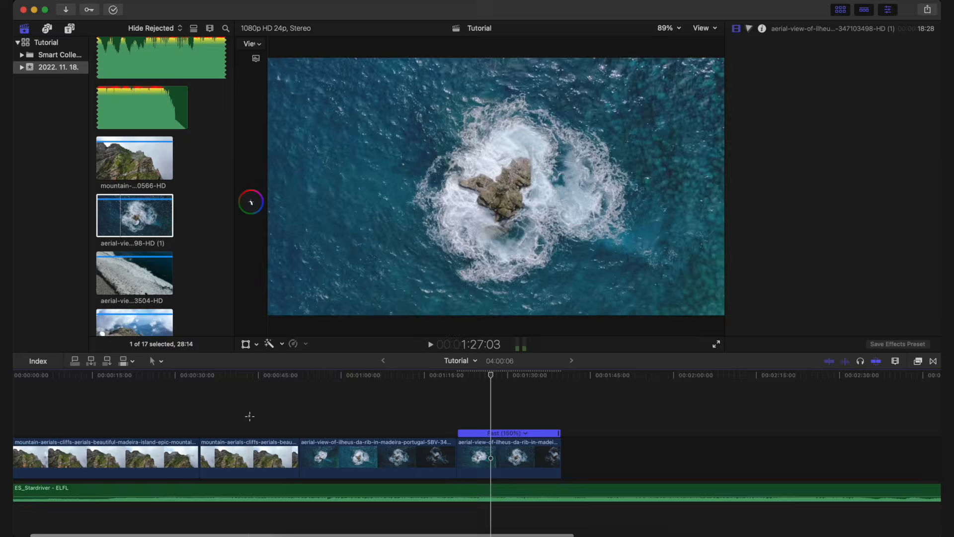
{"action": "left_click", "coordinate": [251, 418]}
{"action": "left_click", "coordinate": [244, 458]}
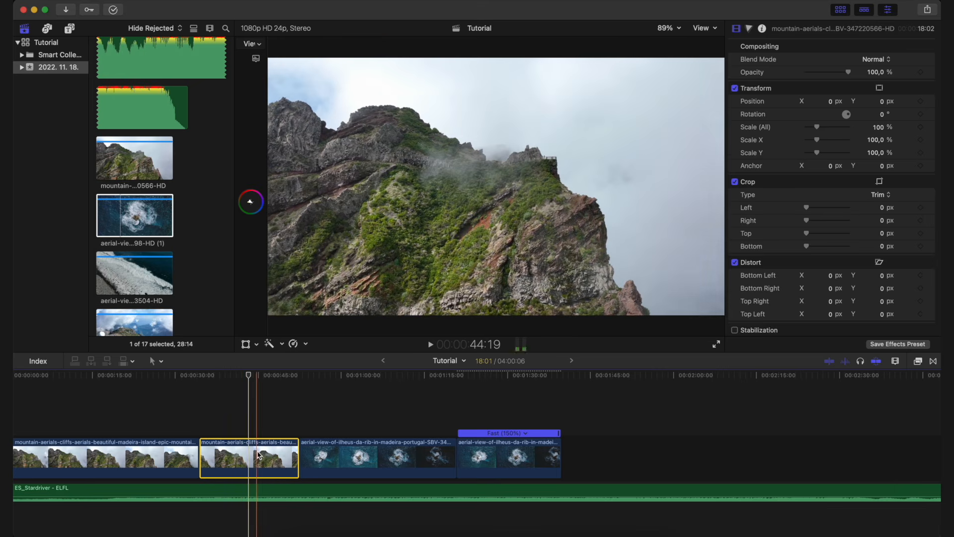
{"action": "key", "text": "super+equal"}
{"action": "key", "text": "super+equal"}
{"action": "scroll", "coordinate": [258, 459], "scroll_direction": "left", "scroll_amount": 2}
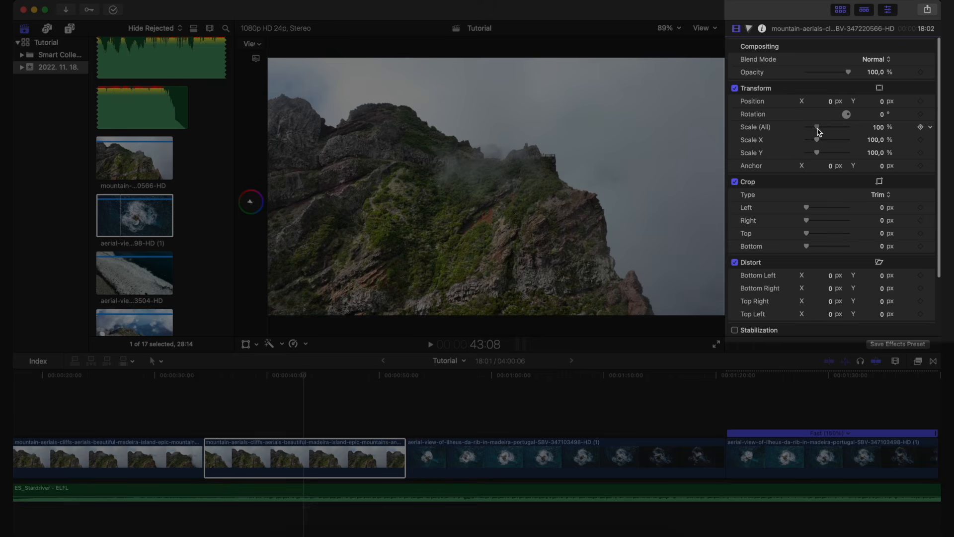
Scale the second mountain clip down to 58%, enlarge it to 171%, and reset its overall scale to 100%
{"action": "left_click_drag", "start_coordinate": [818, 130], "coordinate": [814, 130]}
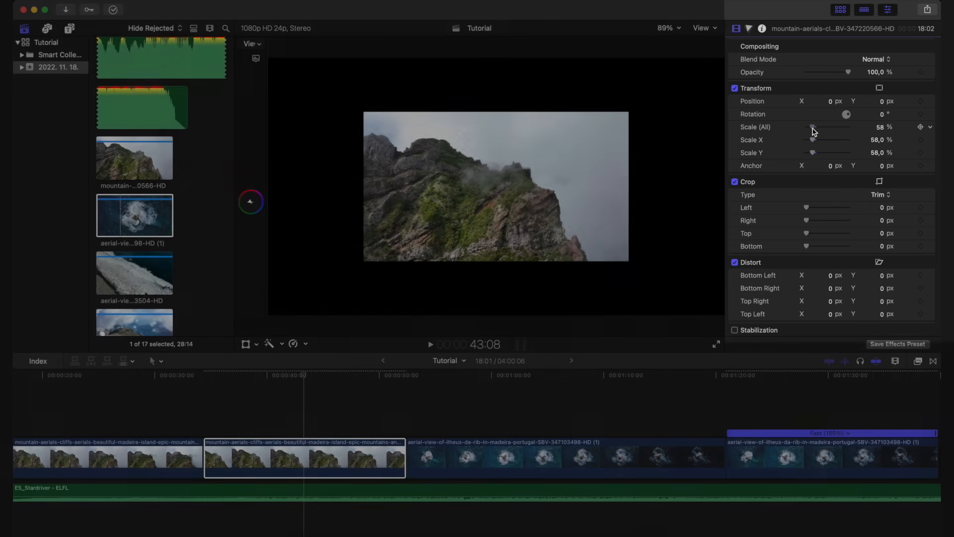
{"action": "left_click_drag", "start_coordinate": [813, 130], "coordinate": [824, 132]}
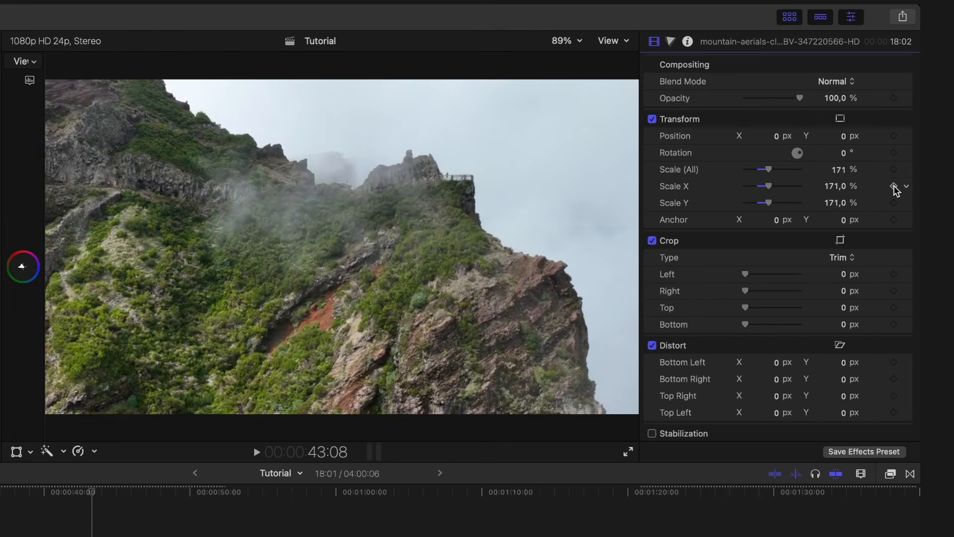
{"action": "left_click", "coordinate": [874, 130]}
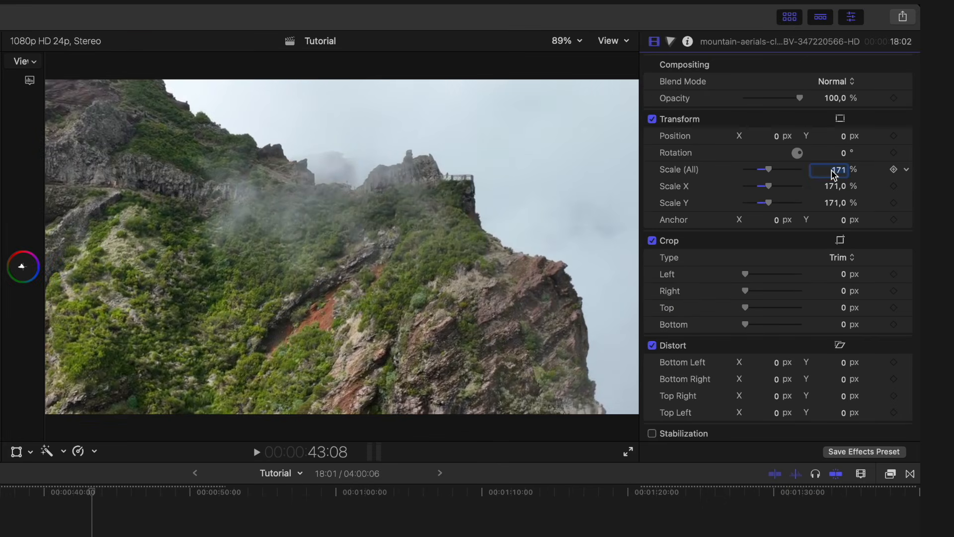
{"action": "key", "text": "Return"}
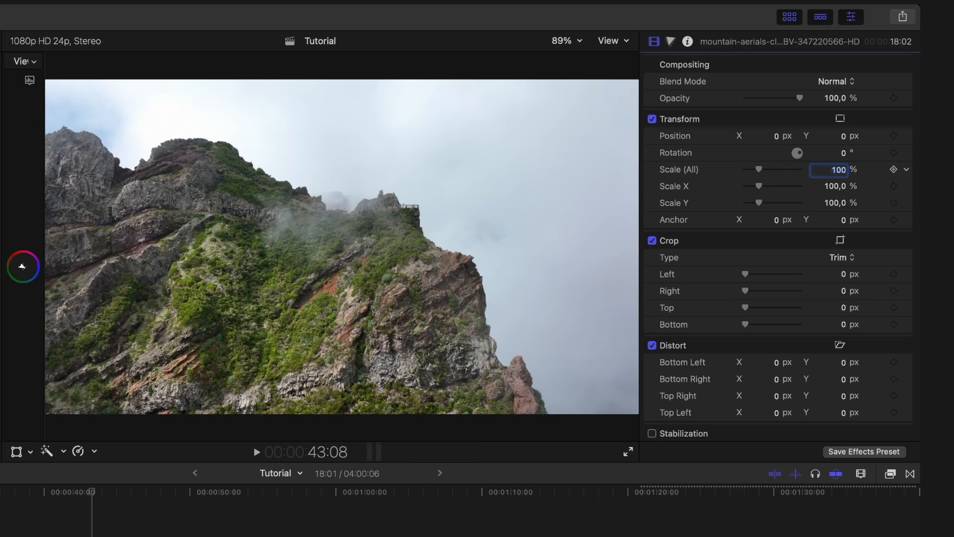
{"action": "left_click", "coordinate": [907, 169]}
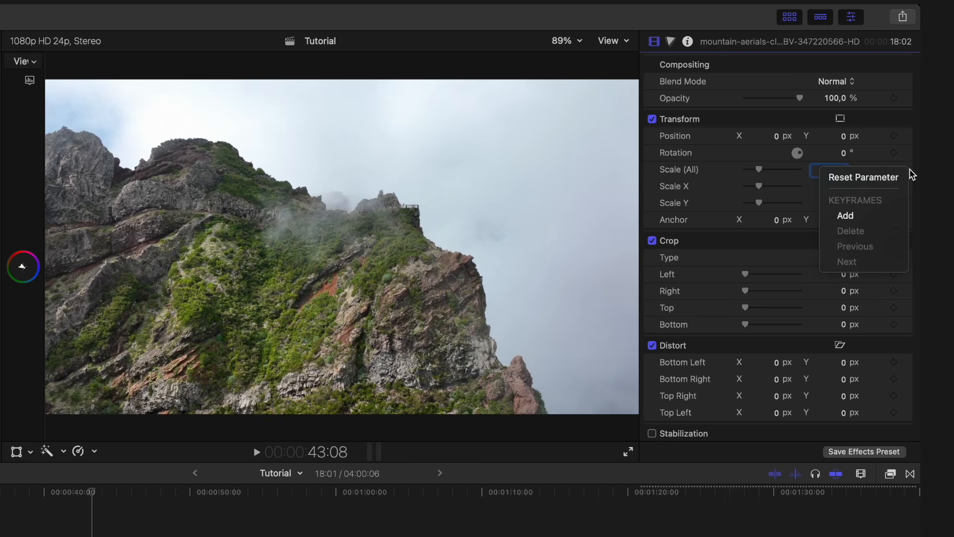
{"action": "left_click", "coordinate": [876, 179]}
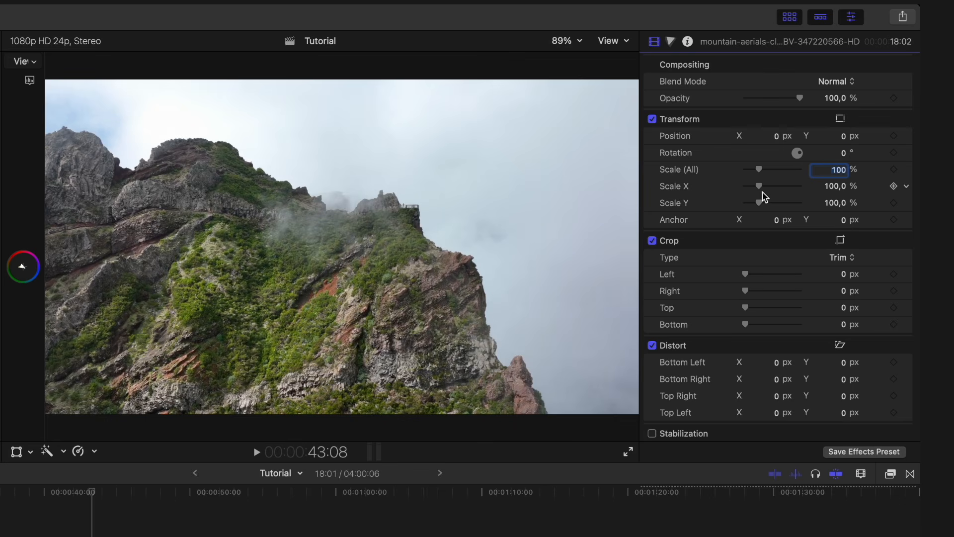
Try a Scale X of 151,8% and a Scale Y of 159,89% on the mountain clip, and undo these changes
{"action": "left_click_drag", "start_coordinate": [757, 187], "coordinate": [770, 208]}
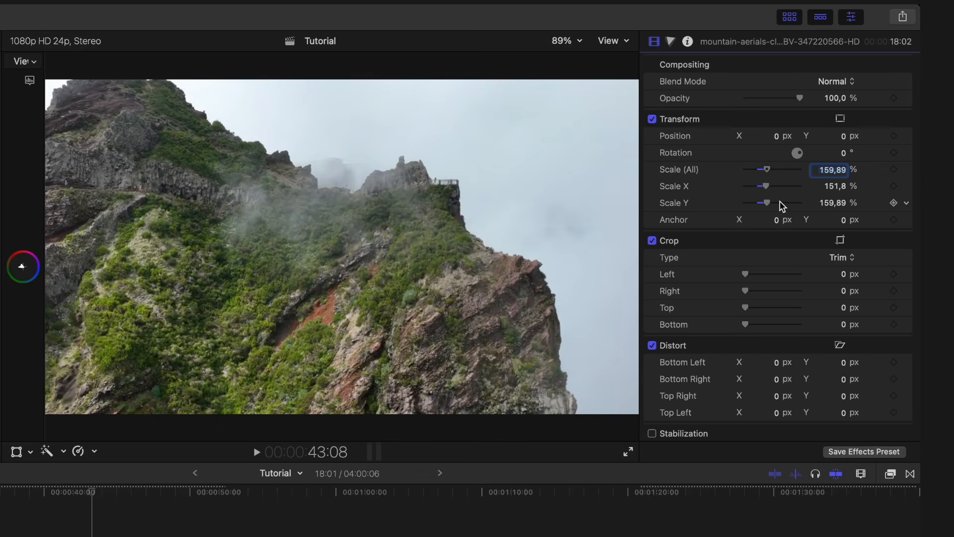
{"action": "key", "text": "super+z"}
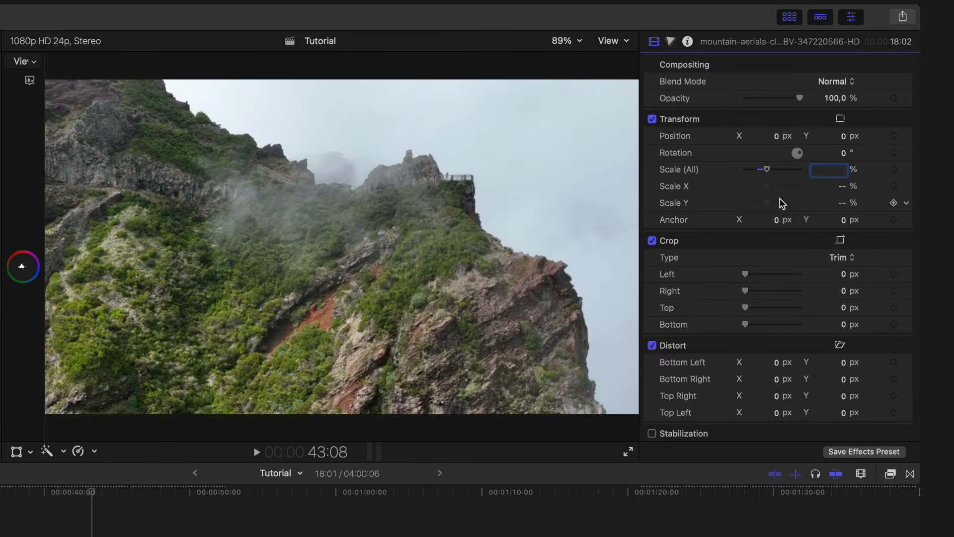
{"action": "key", "text": "Tab"}
{"action": "key", "text": "space"}
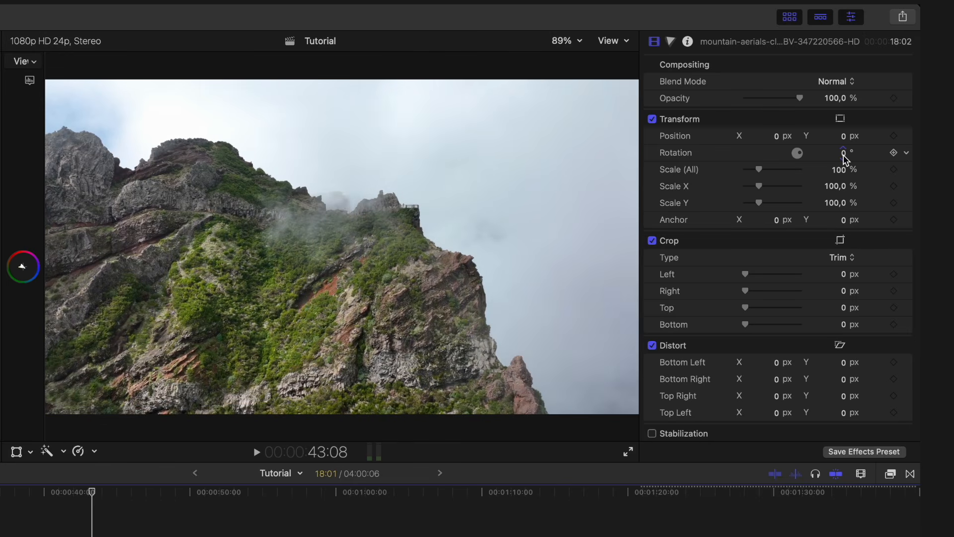
Rotate the mountain clip by 17°, scale it to 150% so it fills the frame, and play it briefly
{"action": "left_click_drag", "start_coordinate": [845, 158], "coordinate": [845, 149]}
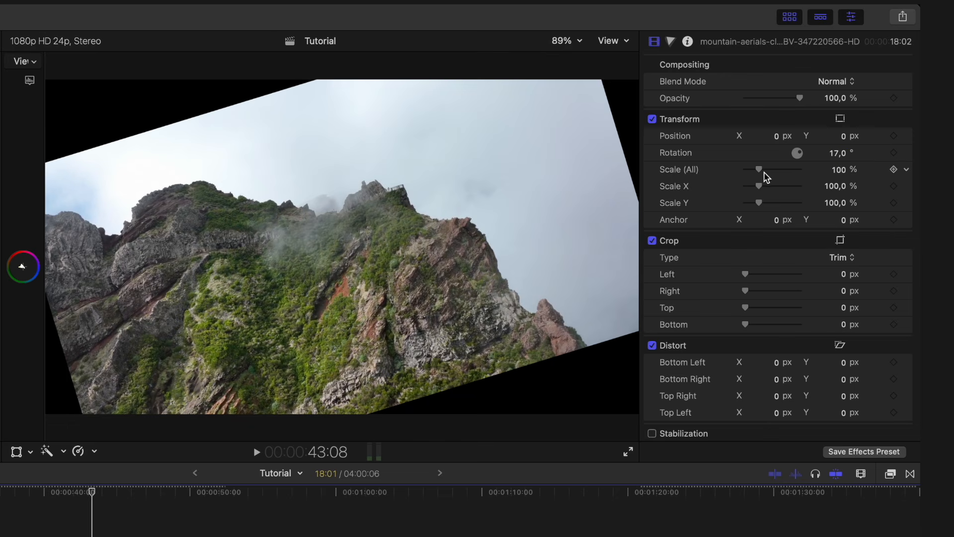
{"action": "left_click_drag", "start_coordinate": [760, 171], "coordinate": [767, 170]}
{"action": "key", "text": "space"}
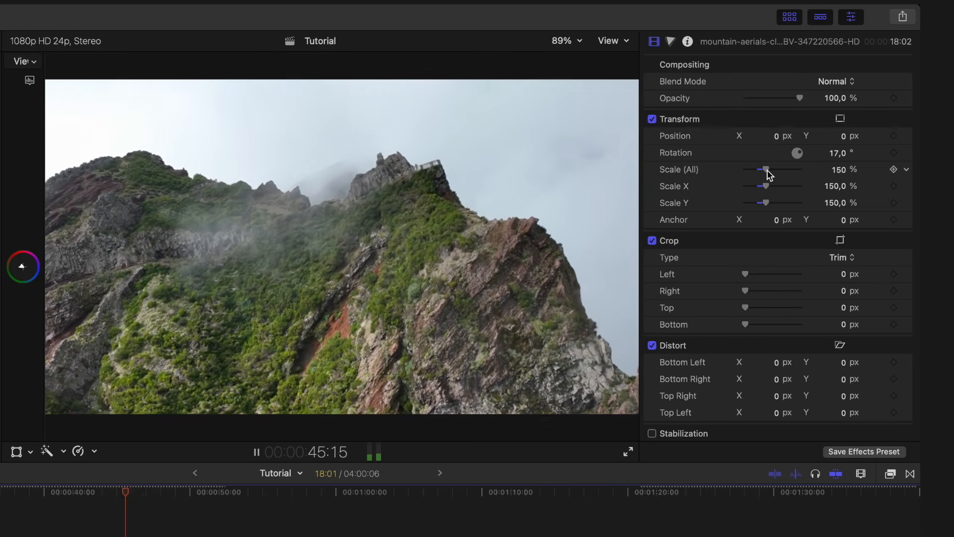
{"action": "key", "text": "space"}
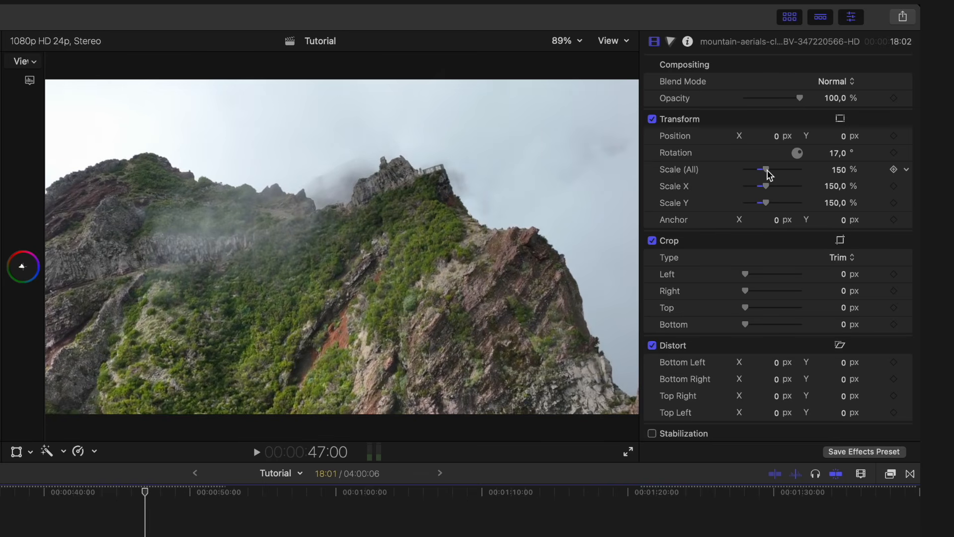
Reset the mountain clip's overall scale and rotation parameters
{"action": "left_click", "coordinate": [910, 174]}
{"action": "left_click", "coordinate": [865, 183]}
{"action": "left_click", "coordinate": [907, 153]}
{"action": "left_click", "coordinate": [879, 163]}
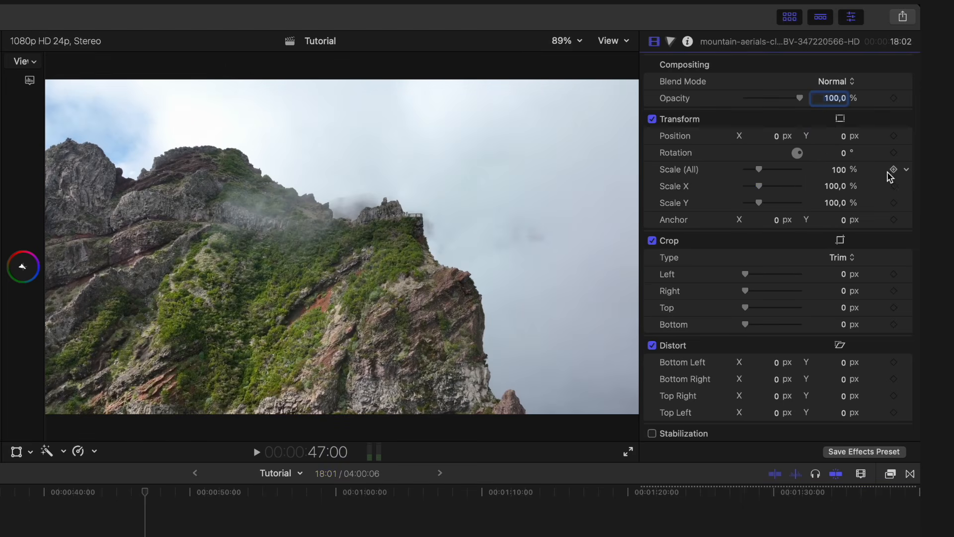
Set the mountain clip's X position to 500 px and shift it partway back towards the centre of the frame
{"action": "left_click", "coordinate": [777, 136]}
{"action": "type", "text": "500"}
{"action": "key", "text": "Return"}
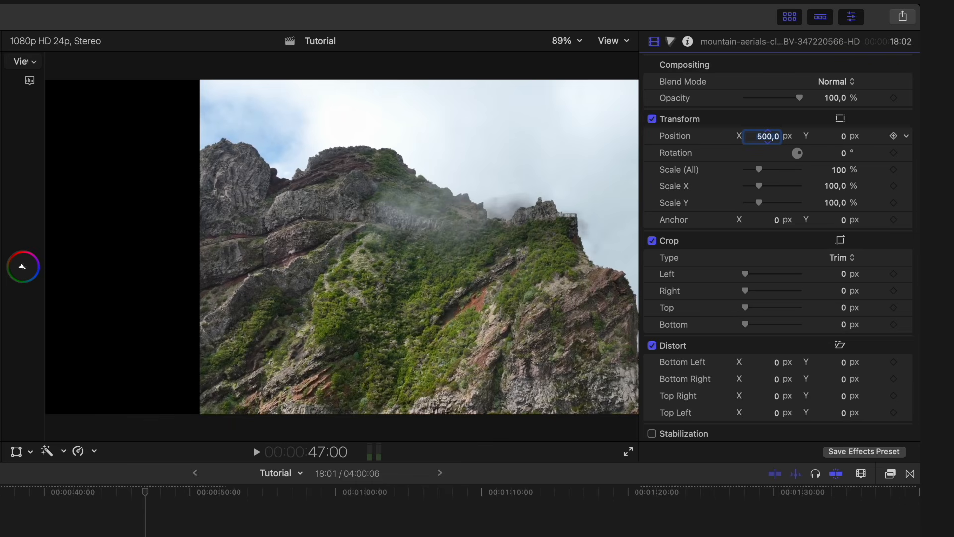
{"action": "left_click_drag", "start_coordinate": [776, 139], "coordinate": [661, 139]}
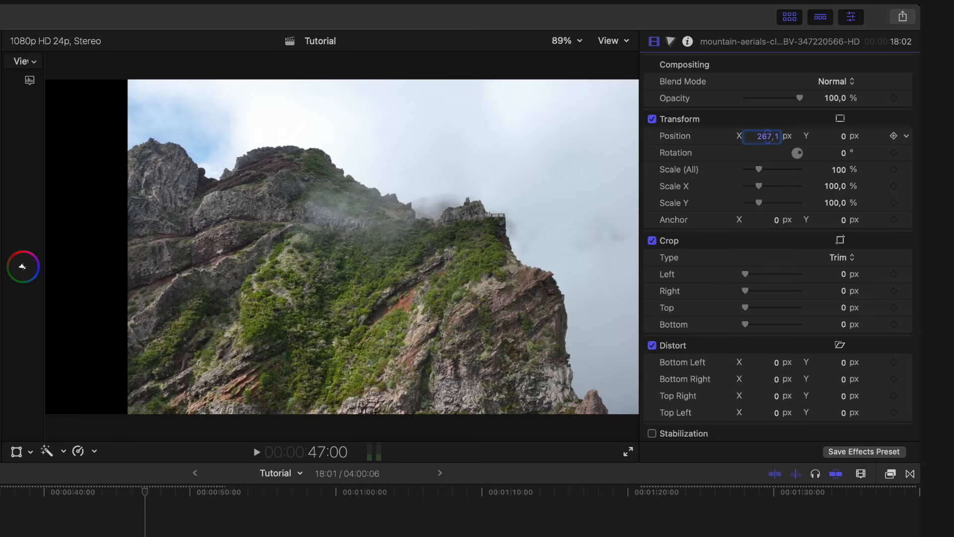
{"action": "mouse_move", "coordinate": [769, 139]}
{"action": "left_mouse_down"}
{"action": "mouse_move", "coordinate": [925, 139]}
{"action": "mouse_move", "coordinate": [639, 139]}
{"action": "mouse_move", "coordinate": [760, 139]}
{"action": "left_mouse_up"}
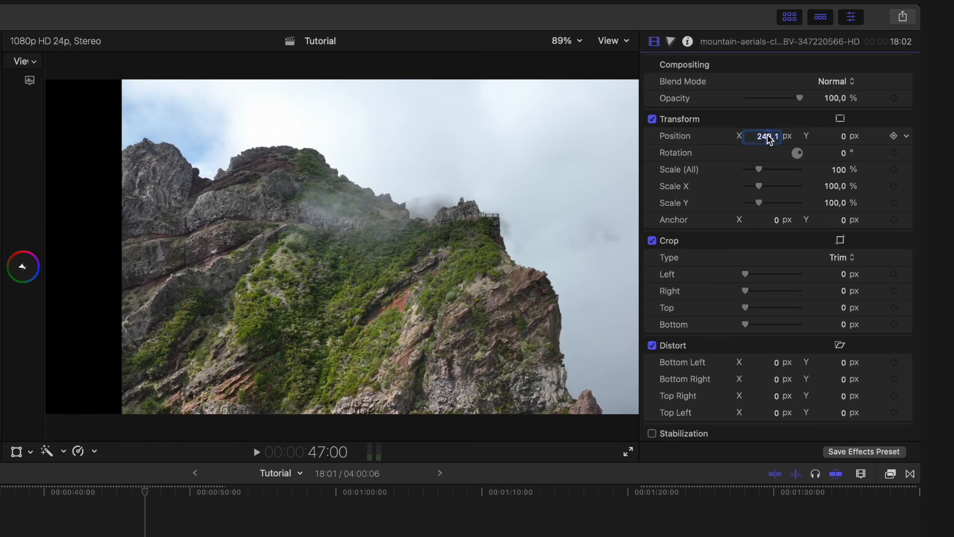
Move the mountain clip to position X 910,1 px and Y 1,5 px with its overall scale at 101%
{"action": "left_click", "coordinate": [842, 137]}
{"action": "left_click_drag", "start_coordinate": [843, 139], "coordinate": [843, 269]}
{"action": "left_click_drag", "start_coordinate": [765, 169], "coordinate": [756, 174]}
{"action": "mouse_move", "coordinate": [768, 136]}
{"action": "left_mouse_down"}
{"action": "mouse_move", "coordinate": [776, 136]}
{"action": "mouse_move", "coordinate": [765, 136]}
{"action": "left_mouse_up"}
{"action": "left_click_drag", "start_coordinate": [752, 171], "coordinate": [762, 177]}
{"action": "left_click_drag", "start_coordinate": [767, 139], "coordinate": [769, 141]}
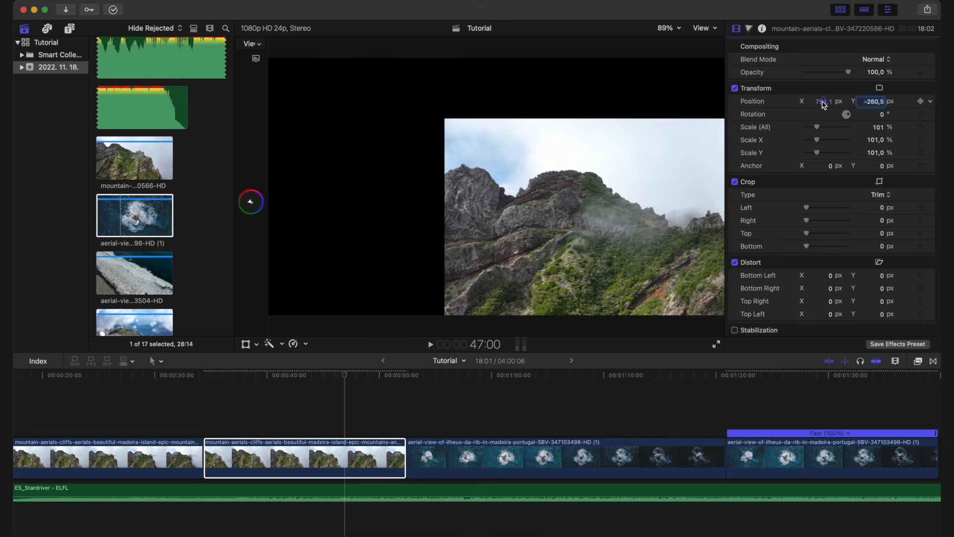
{"action": "left_click_drag", "start_coordinate": [824, 104], "coordinate": [827, 103]}
{"action": "left_click_drag", "start_coordinate": [891, 106], "coordinate": [875, 106]}
{"action": "left_click", "coordinate": [820, 103]}
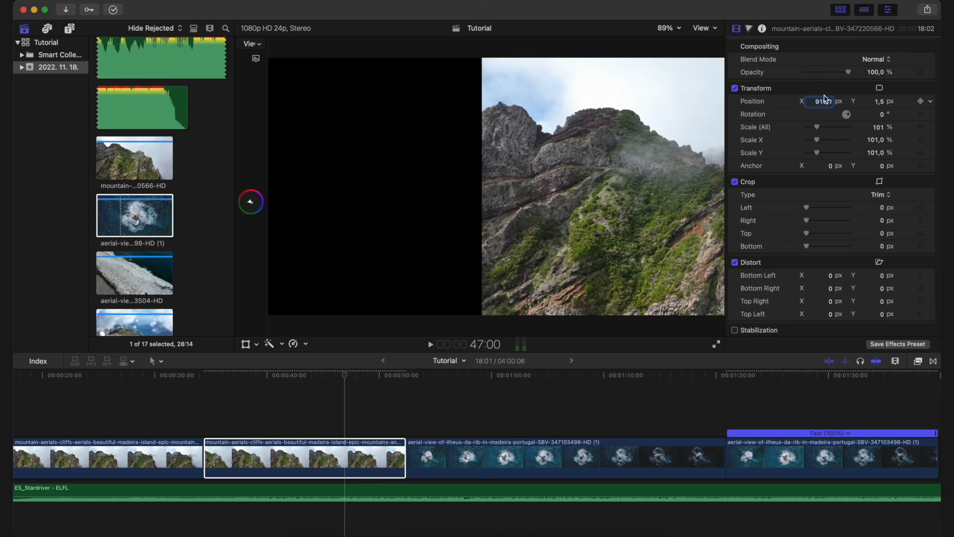
Connect the first aerial ocean clip above the second mountain clip and set its X position to -968,7 px for a split screen
{"action": "left_click", "coordinate": [507, 454]}
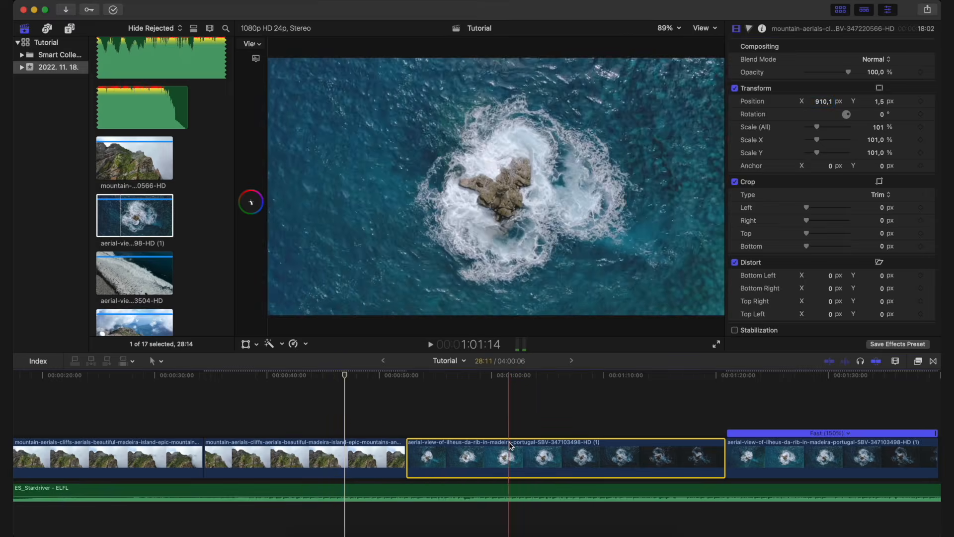
{"action": "left_click_drag", "start_coordinate": [453, 457], "coordinate": [258, 403]}
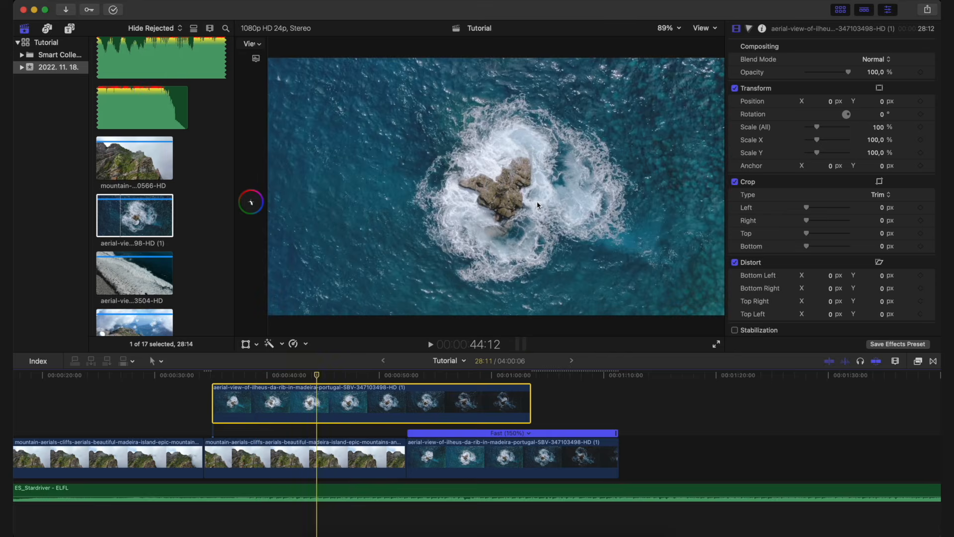
{"action": "left_click_drag", "start_coordinate": [830, 101], "coordinate": [736, 101]}
{"action": "left_click_drag", "start_coordinate": [830, 101], "coordinate": [695, 101]}
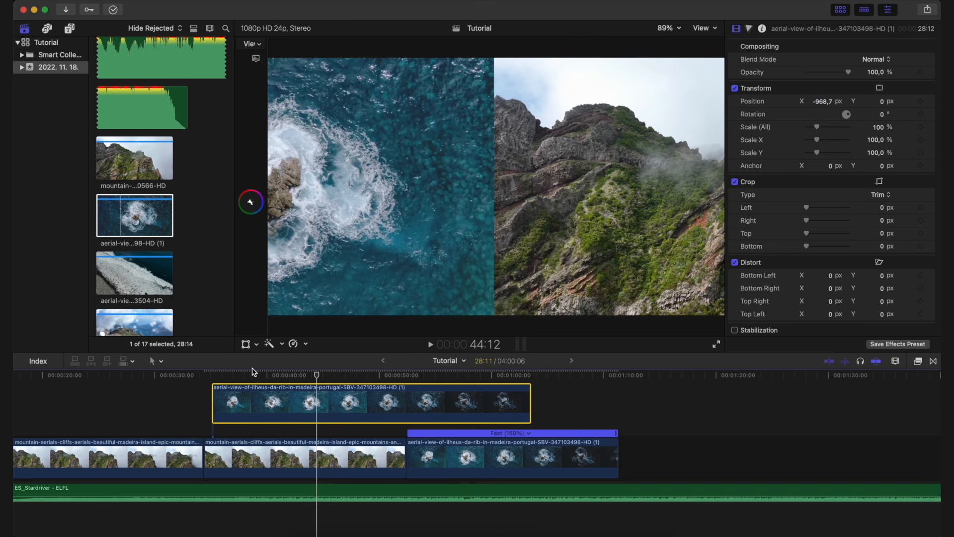
Play the split-screen section from near the start of the connected ocean clip
{"action": "left_click", "coordinate": [225, 376]}
{"action": "key", "text": "space"}
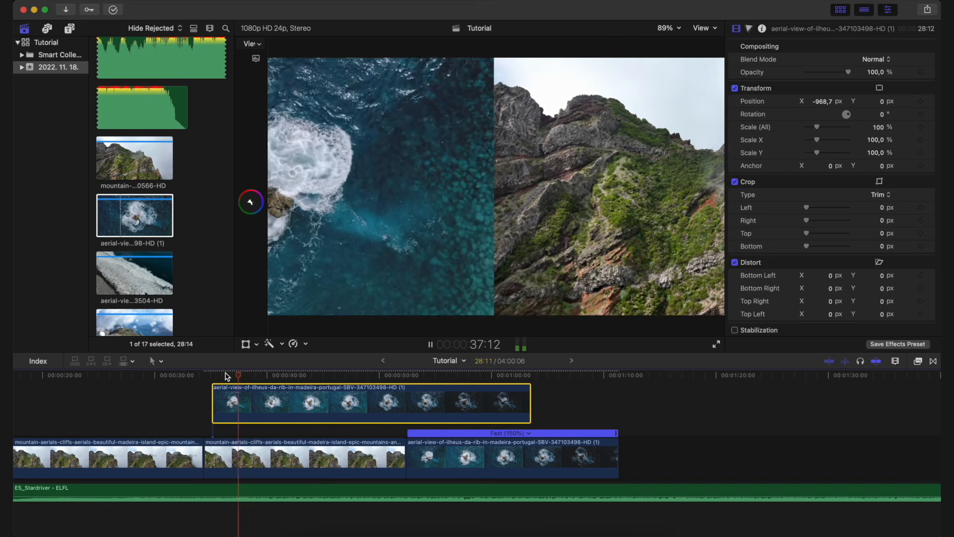
{"action": "key", "text": "space"}
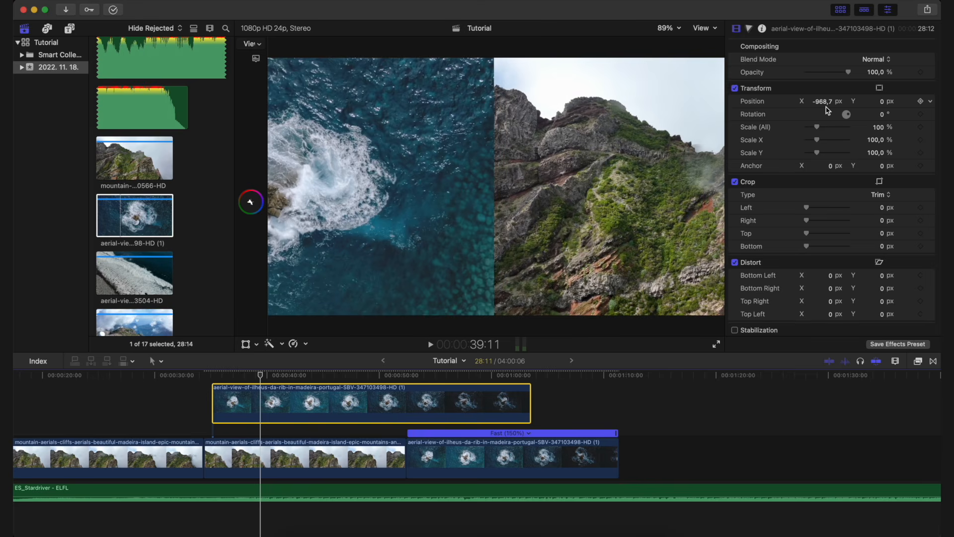
Reset the connected ocean clip's position to 0 px so that it fills the frame again
{"action": "left_click", "coordinate": [829, 74]}
{"action": "left_click_drag", "start_coordinate": [829, 76], "coordinate": [883, 97]}
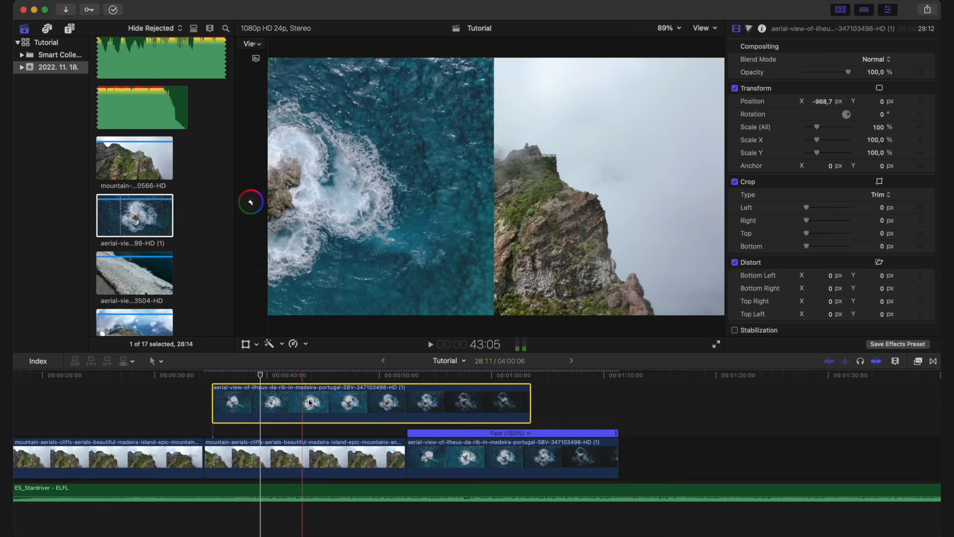
{"action": "left_click", "coordinate": [931, 104]}
{"action": "left_click", "coordinate": [906, 104]}
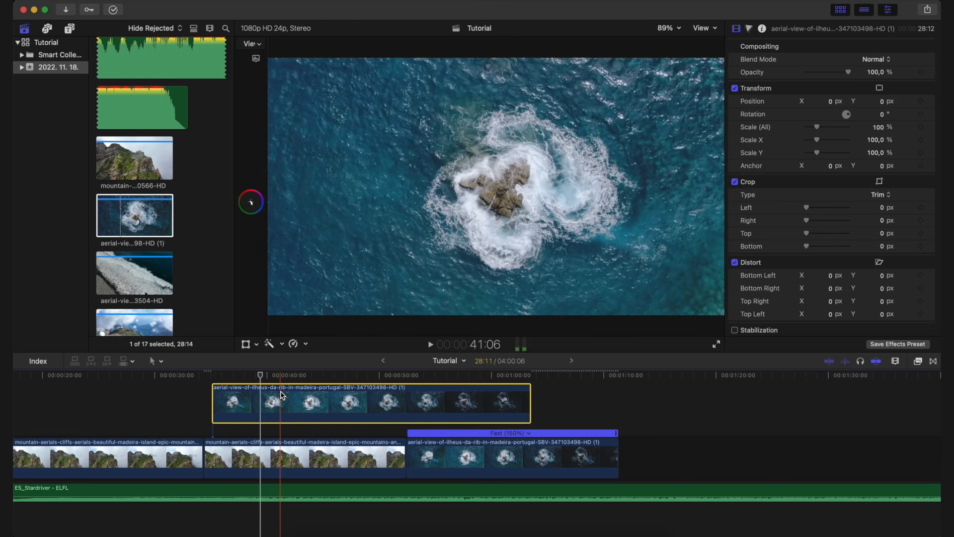
Try the connected ocean clip's opacity at 58,01% and 0% over the mountain clip, and return it to 100%
{"action": "mouse_move", "coordinate": [834, 72]}
{"action": "left_mouse_down"}
{"action": "mouse_move", "coordinate": [821, 72]}
{"action": "mouse_move", "coordinate": [832, 72]}
{"action": "left_mouse_up"}
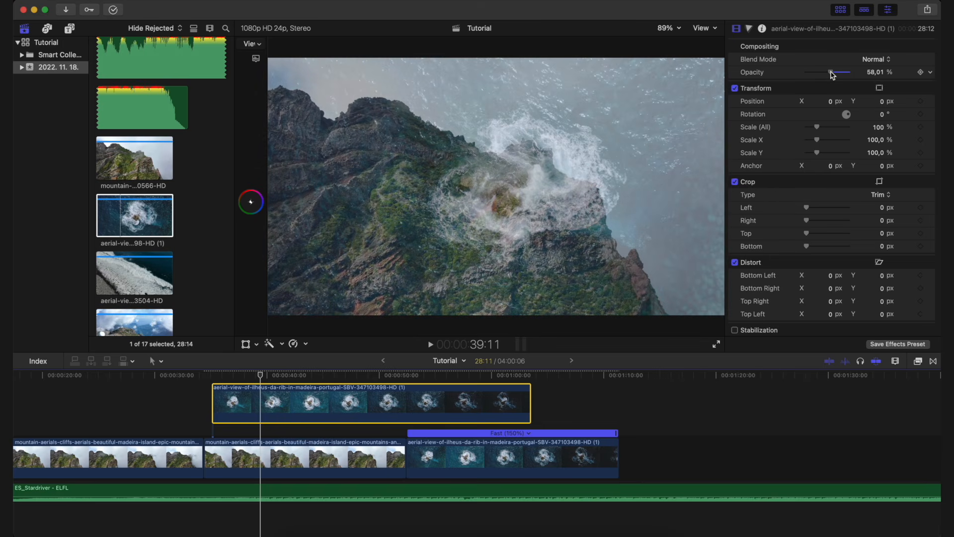
{"action": "key", "text": "space"}
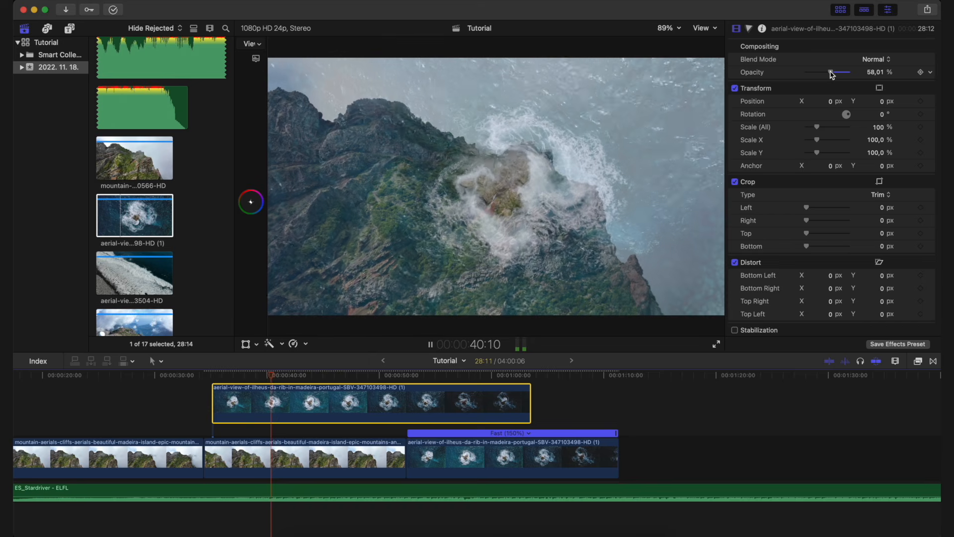
{"action": "left_click_drag", "start_coordinate": [832, 72], "coordinate": [785, 81]}
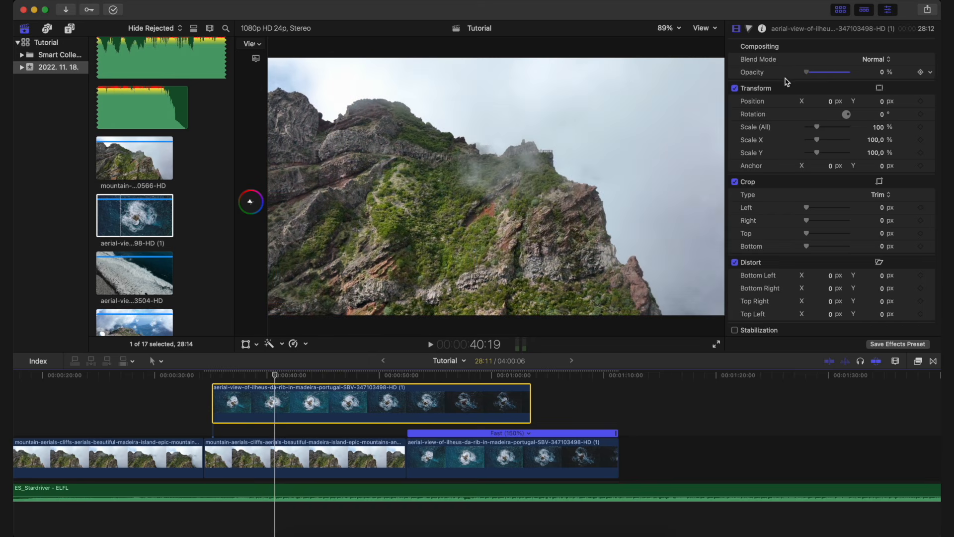
{"action": "left_click_drag", "start_coordinate": [807, 87], "coordinate": [852, 106]}
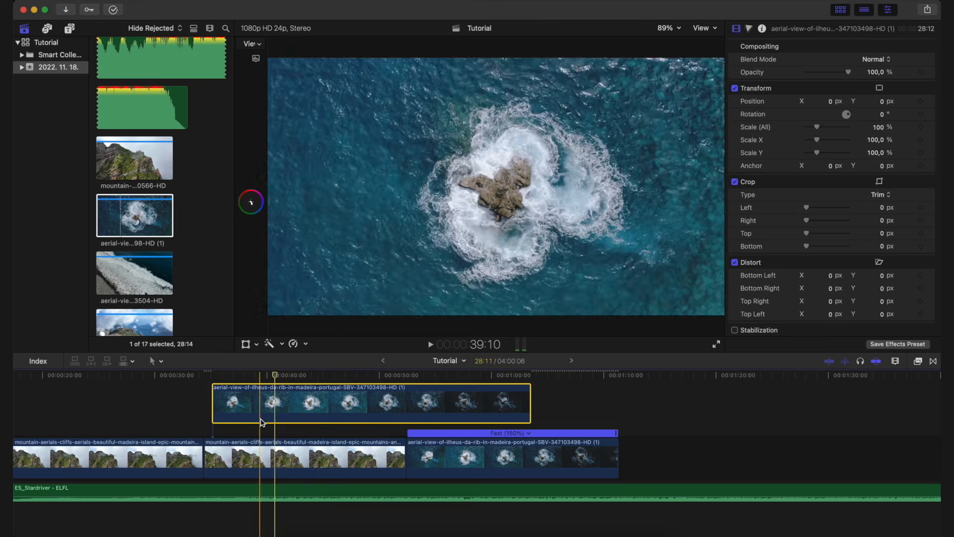
Disable the connected ocean clip in the timeline and enable it again
{"action": "key", "text": "v"}
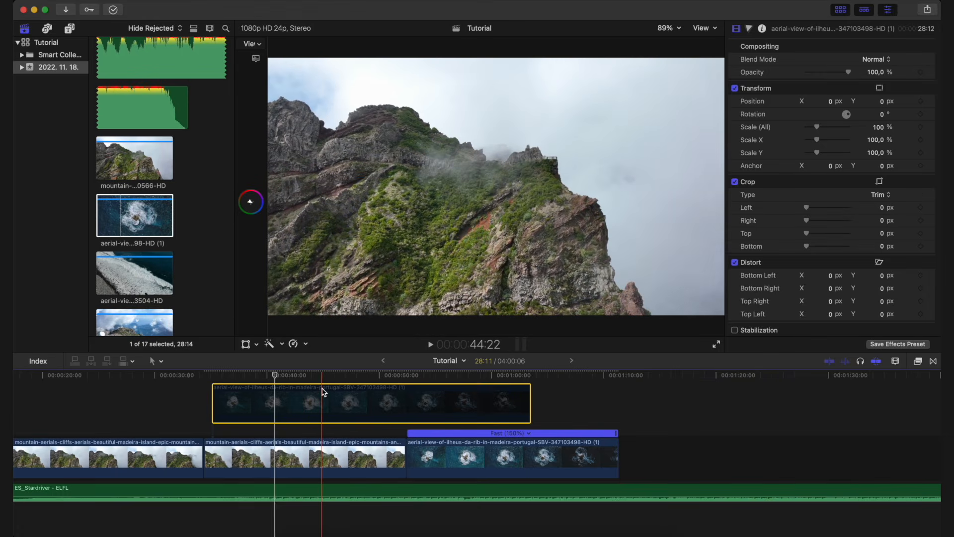
{"action": "key", "text": "v"}
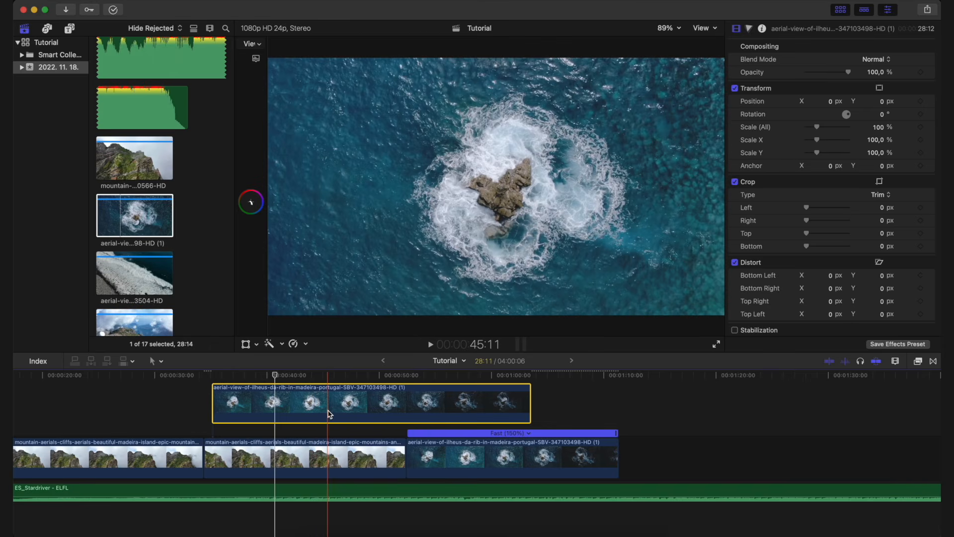
Cut the connected ocean clip into three pieces with the Blade tool, at about 50 s and 43 s on the timeline
{"action": "key", "text": "b"}
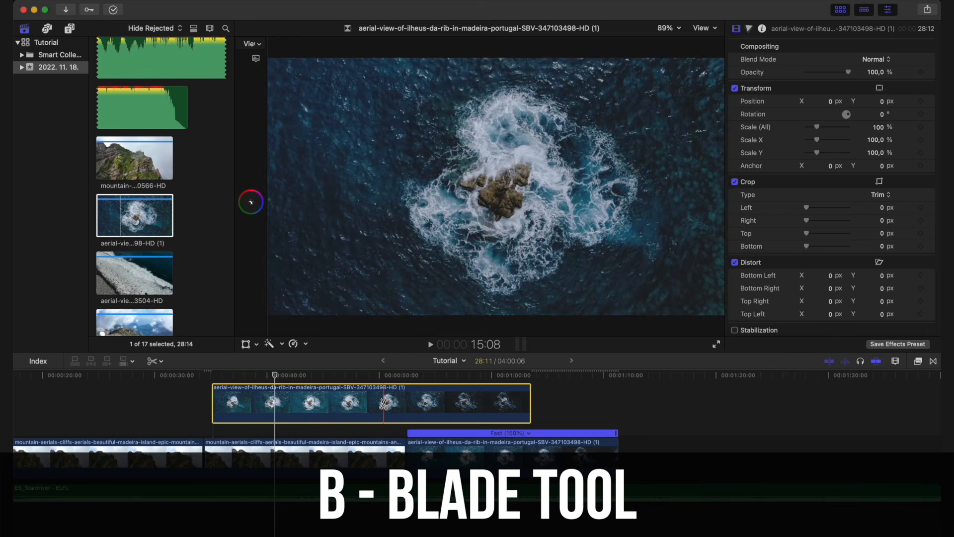
{"action": "key", "text": "super+equal"}
{"action": "key", "text": "super+minus"}
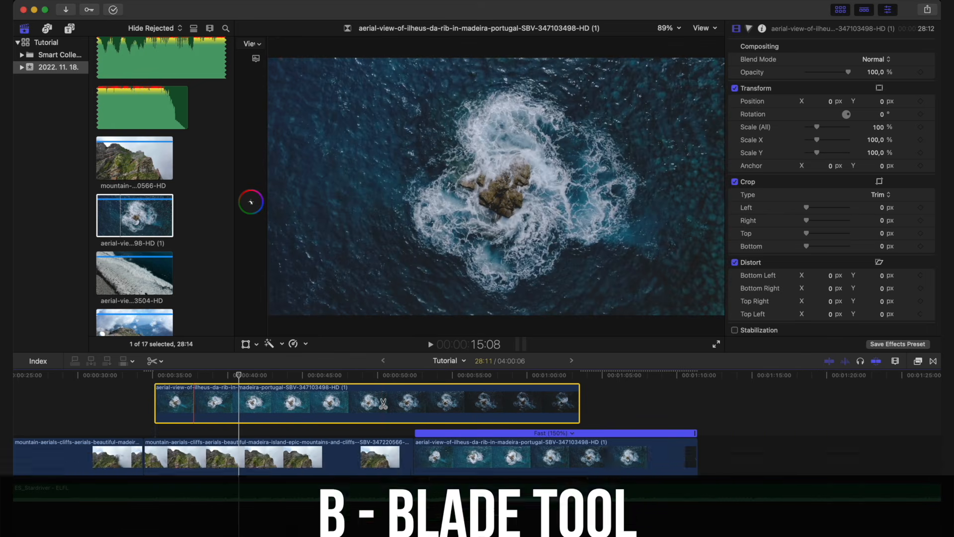
{"action": "left_click", "coordinate": [383, 403]}
{"action": "key", "text": "a"}
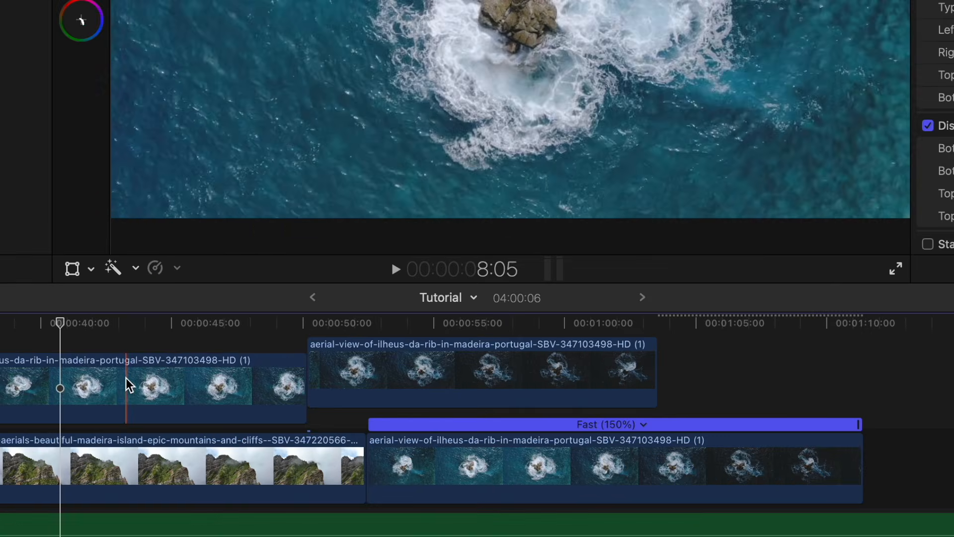
{"action": "left_click", "coordinate": [277, 409]}
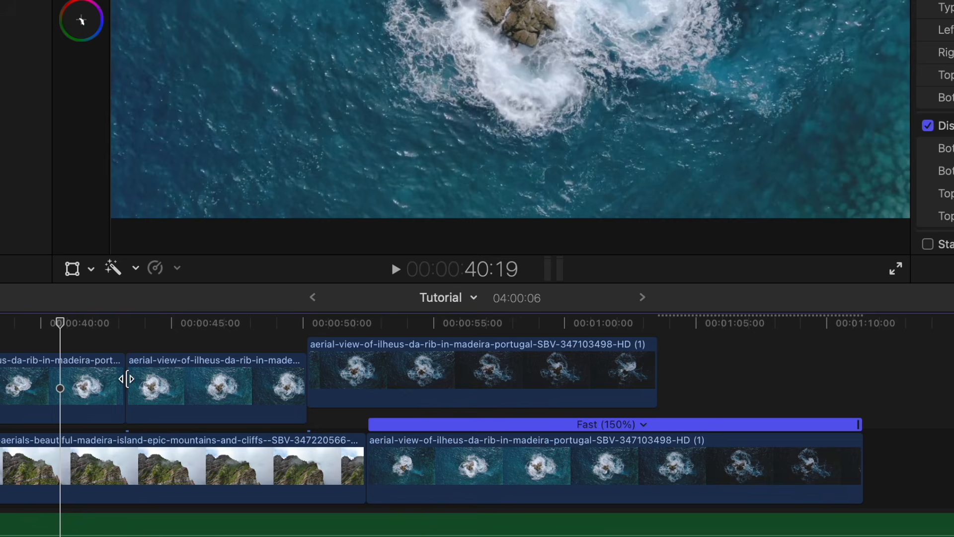
{"action": "left_click", "coordinate": [230, 383]}
Delete the last and the first piece of the split ocean clip, keeping only the middle piece
{"action": "scroll", "coordinate": [231, 341], "scroll_direction": "up", "scroll_amount": 2}
{"action": "left_click", "coordinate": [358, 403]}
{"action": "left_click", "coordinate": [247, 422]}
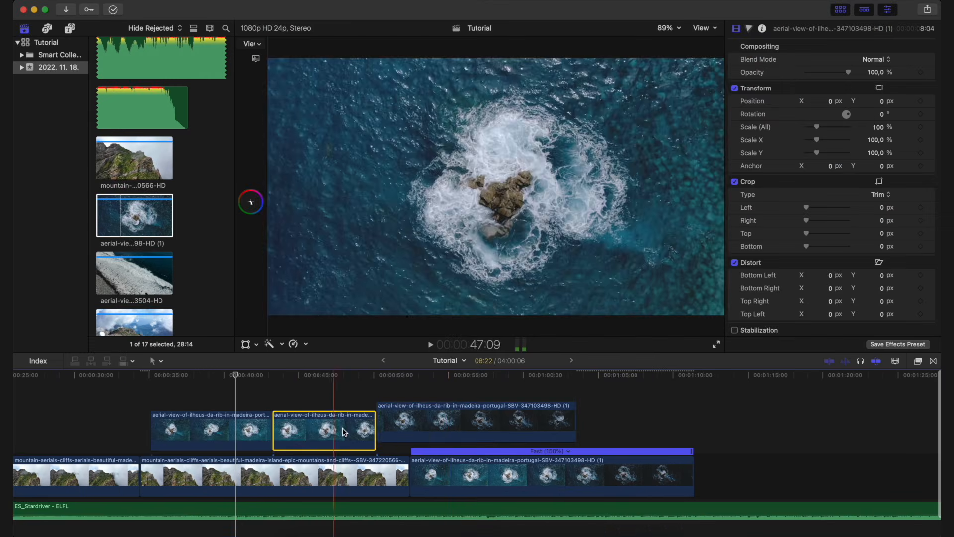
{"action": "key", "text": "super+Right"}
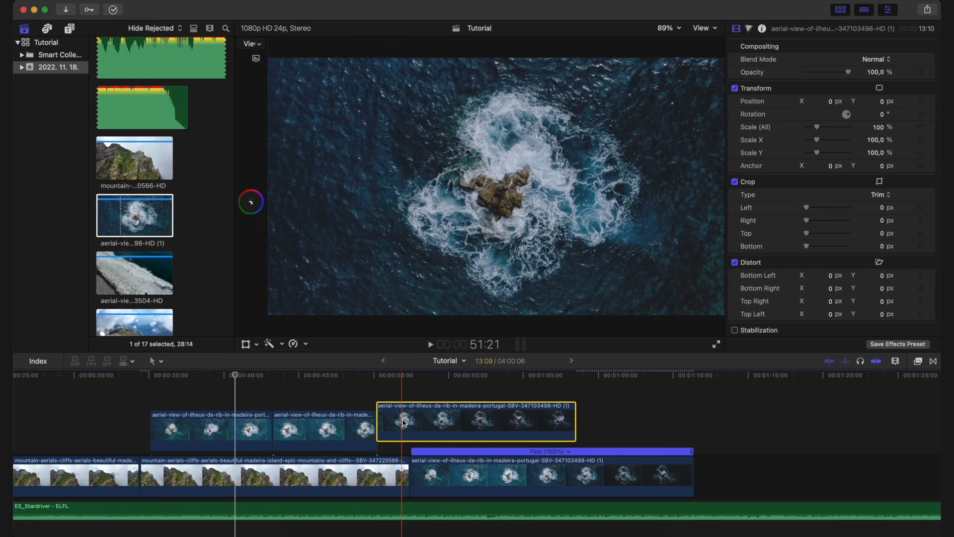
{"action": "key", "text": "Delete"}
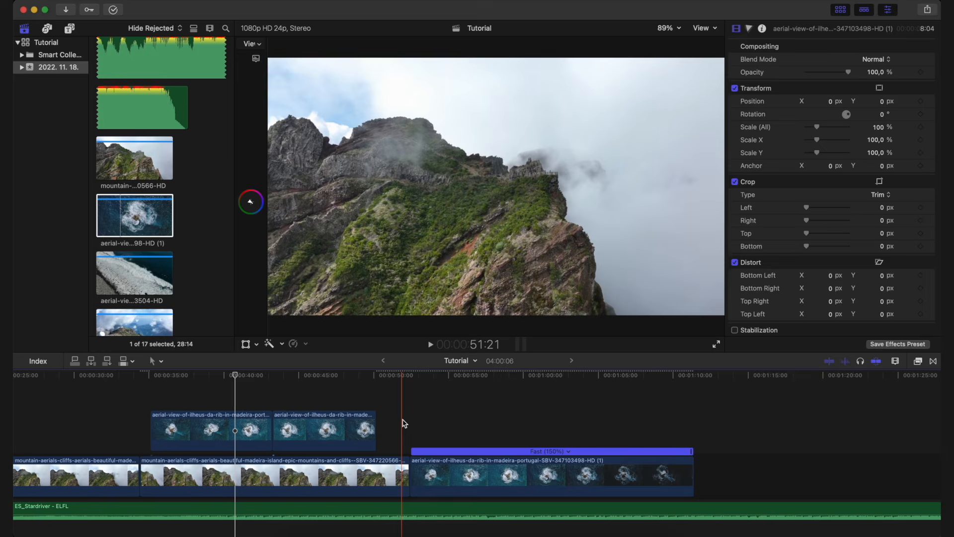
{"action": "left_click", "coordinate": [238, 429]}
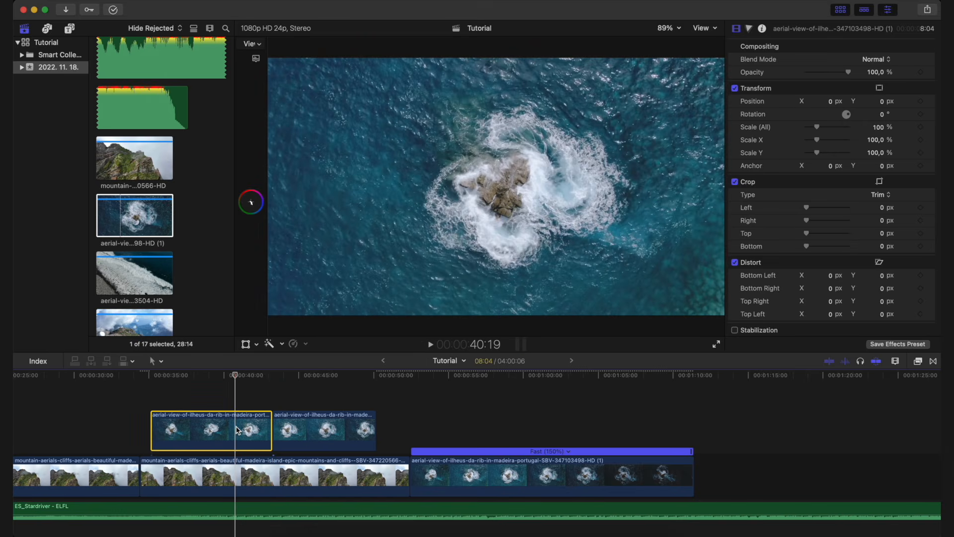
{"action": "key", "text": "Delete"}
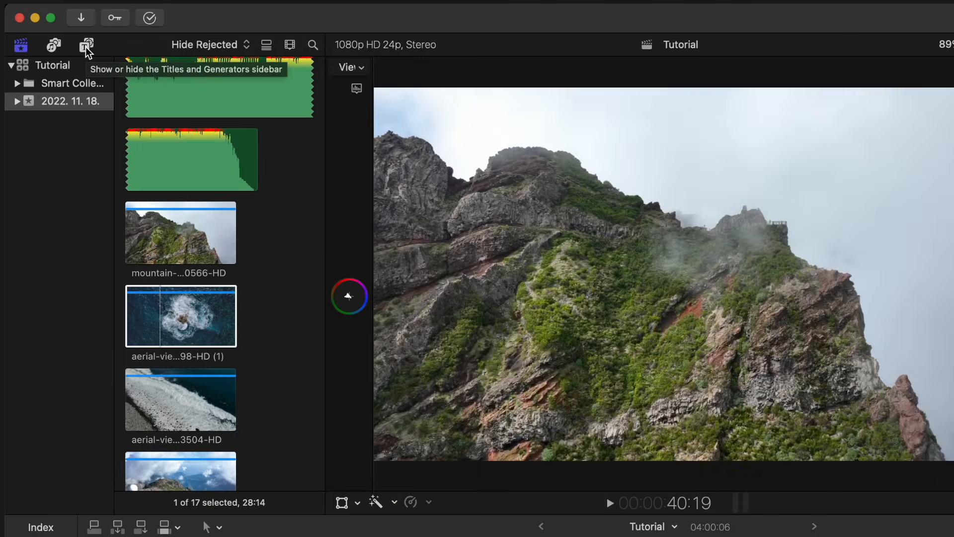
Connect the Basic Title above the remaining ocean piece, aligned to its start, and place the playhead at 45:17
{"action": "left_click", "coordinate": [86, 46]}
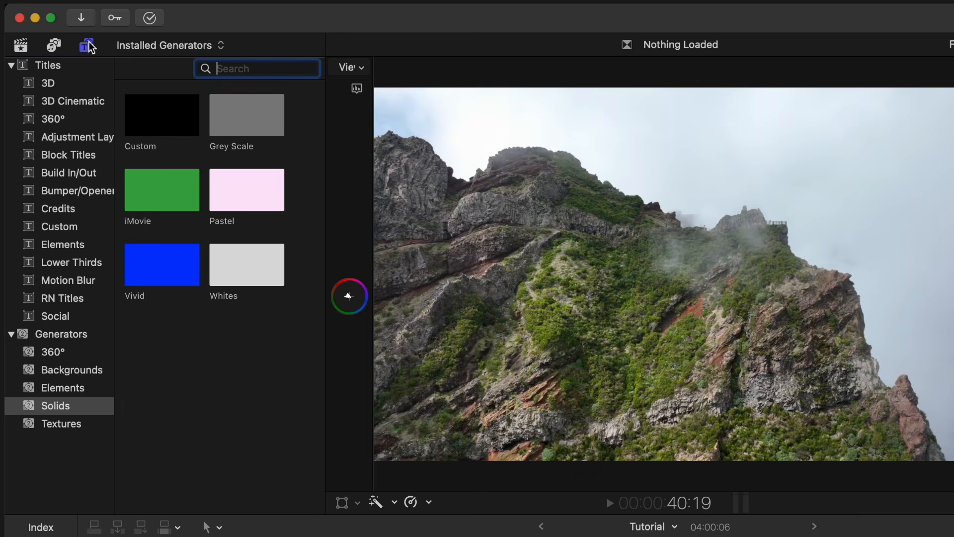
{"action": "left_click", "coordinate": [62, 65]}
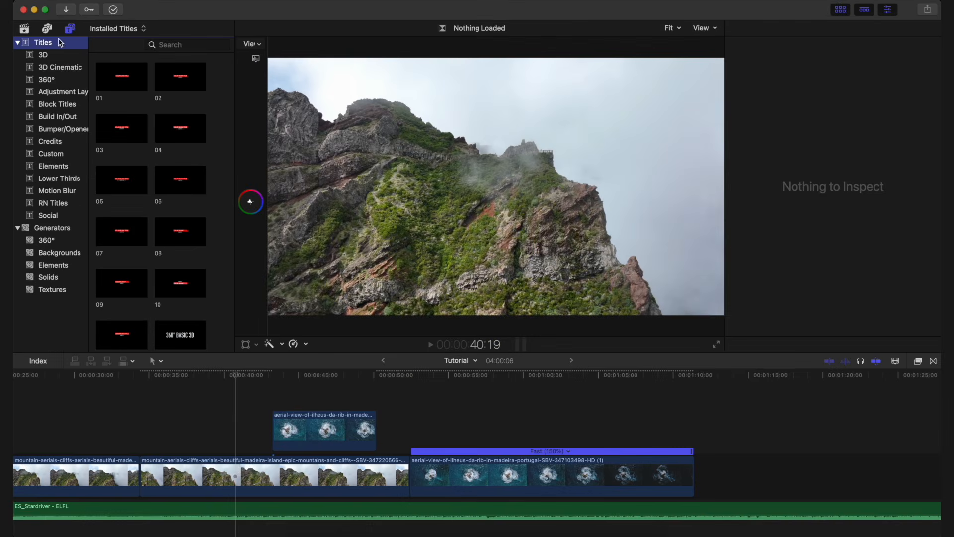
{"action": "scroll", "coordinate": [159, 197], "scroll_direction": "down", "scroll_amount": 10}
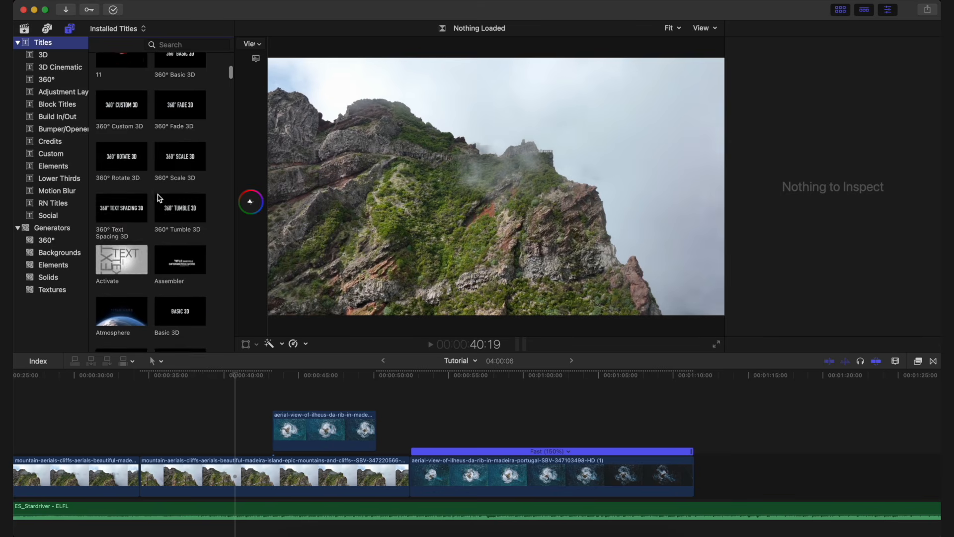
{"action": "scroll", "coordinate": [159, 197], "scroll_direction": "up", "scroll_amount": 2}
{"action": "left_click", "coordinate": [164, 225]}
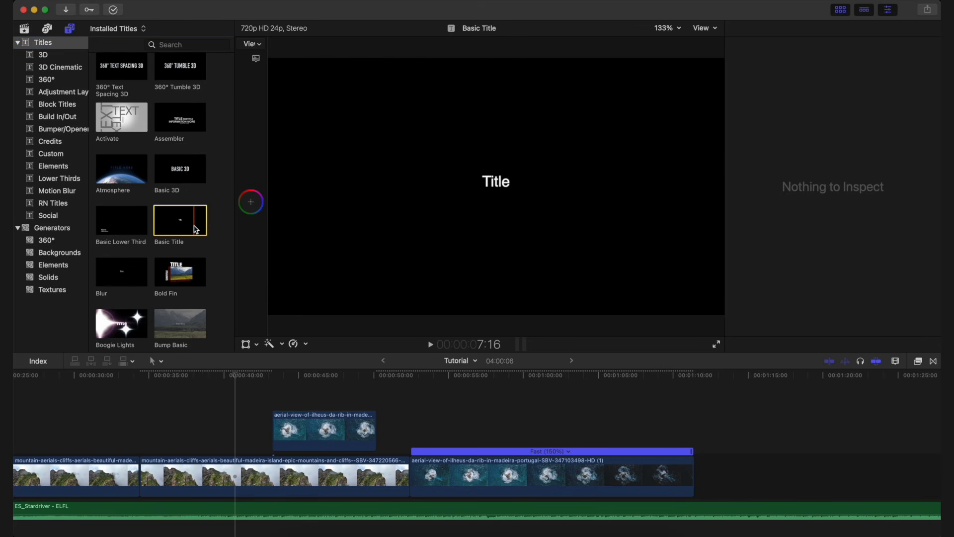
{"action": "left_click_drag", "start_coordinate": [175, 223], "coordinate": [278, 402]}
{"action": "left_click", "coordinate": [309, 376]}
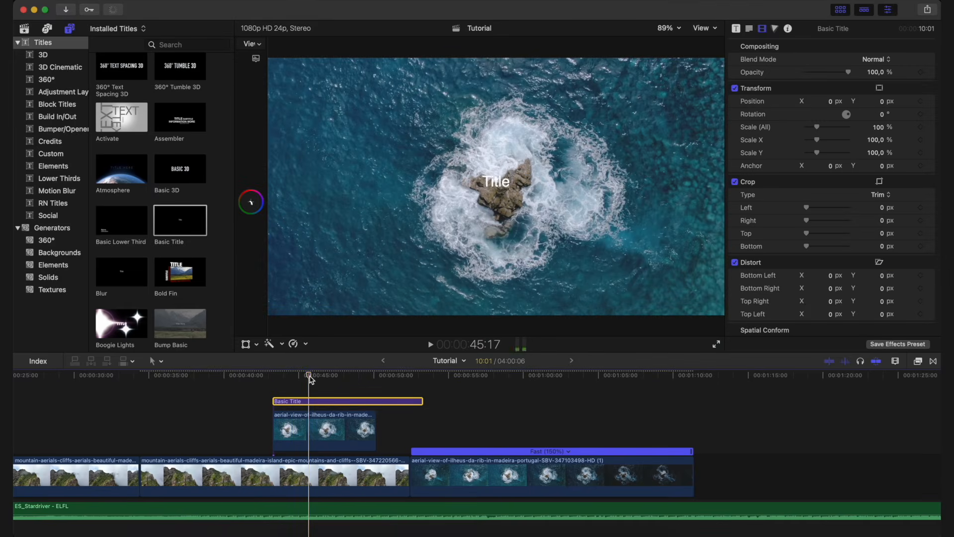
Browse more of the installed titles, previewing Centered, Custom, Continuous and Custom 3D
{"action": "scroll", "coordinate": [182, 186], "scroll_direction": "down", "scroll_amount": 10}
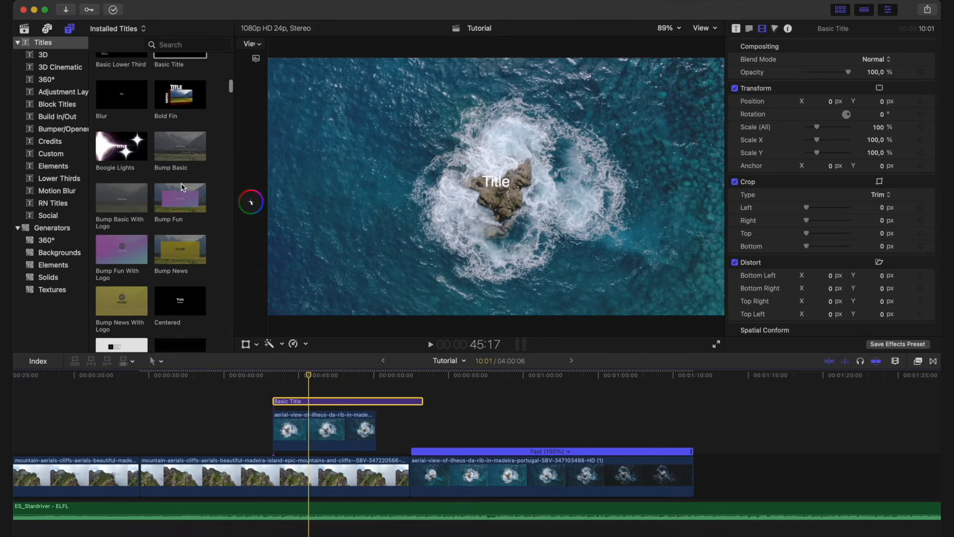
{"action": "left_click", "coordinate": [181, 186]}
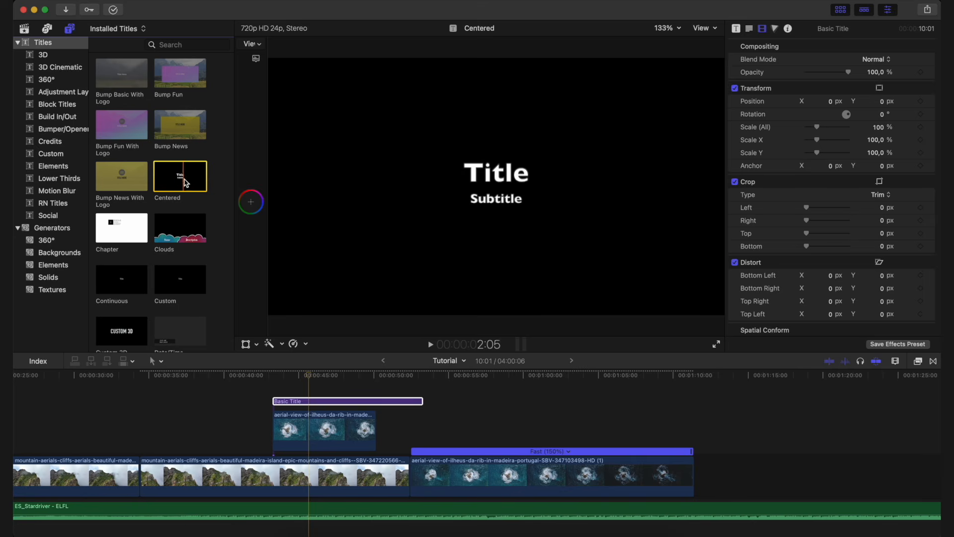
{"action": "scroll", "coordinate": [192, 184], "scroll_direction": "down", "scroll_amount": 4}
{"action": "left_click", "coordinate": [192, 189]}
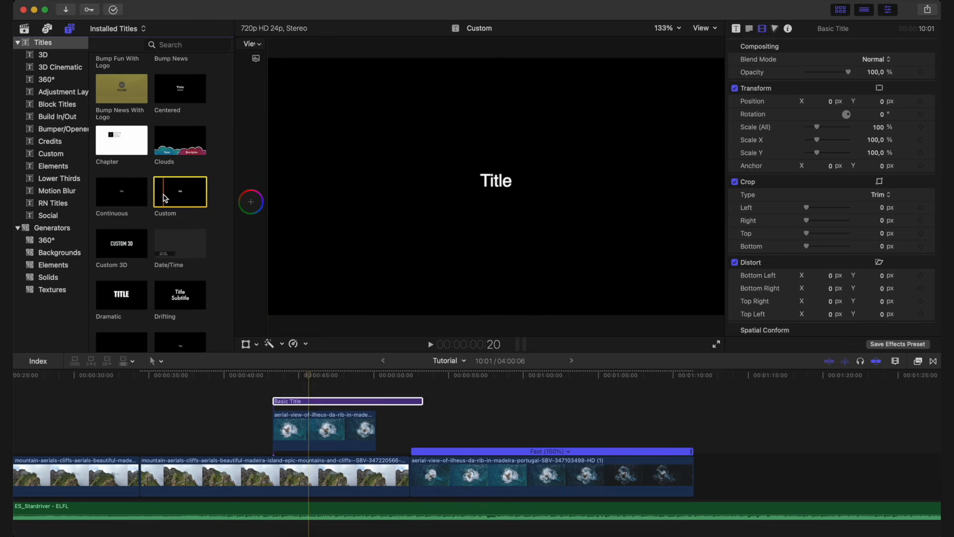
{"action": "left_click", "coordinate": [102, 205]}
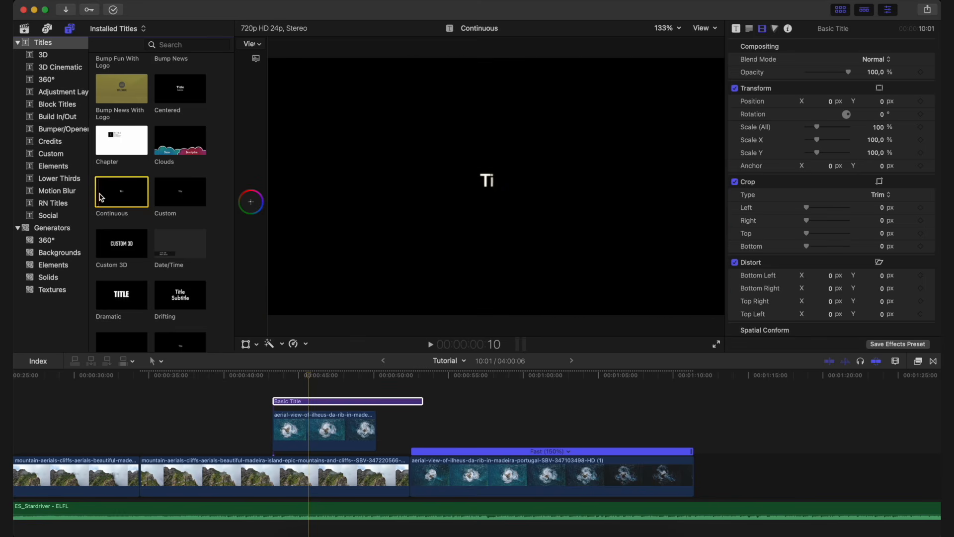
{"action": "left_click", "coordinate": [118, 239]}
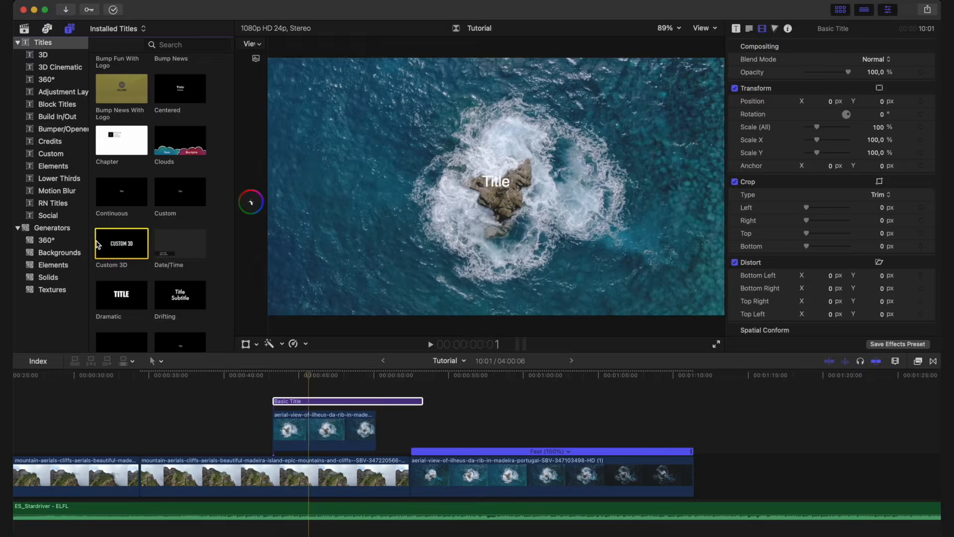
{"action": "scroll", "coordinate": [128, 246], "scroll_direction": "down", "scroll_amount": 10}
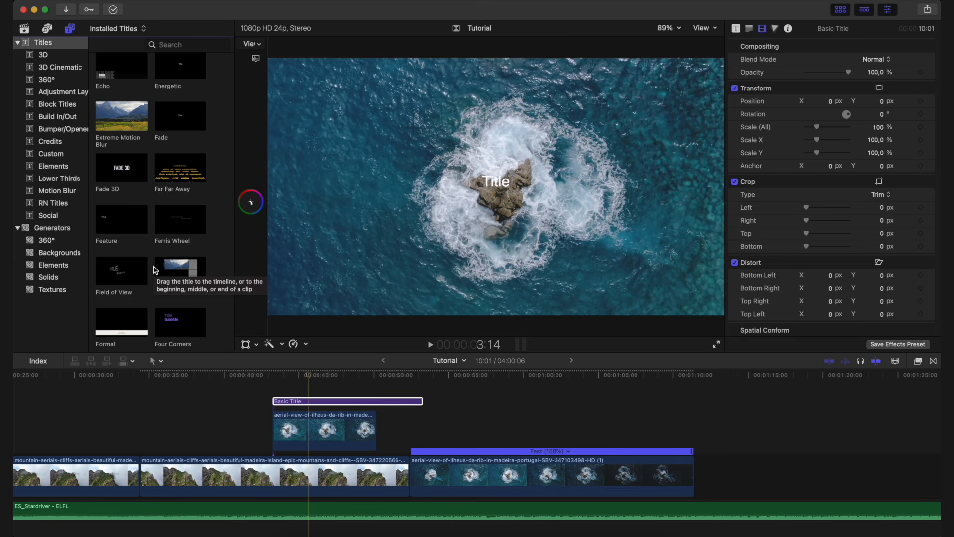
Replace the Basic Title's placeholder text with "MADEIRA, PORTUGAL"
{"action": "left_click", "coordinate": [310, 402]}
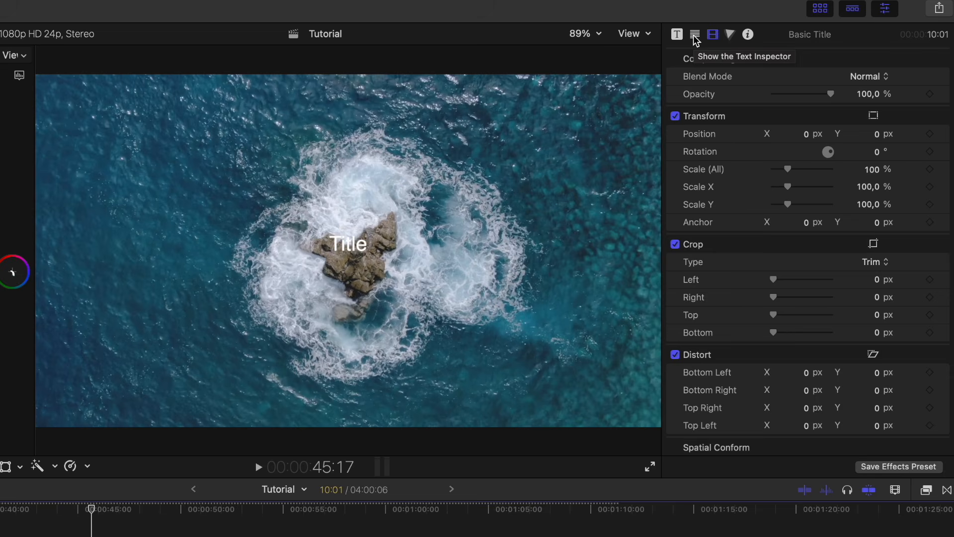
{"action": "left_click", "coordinate": [695, 35]}
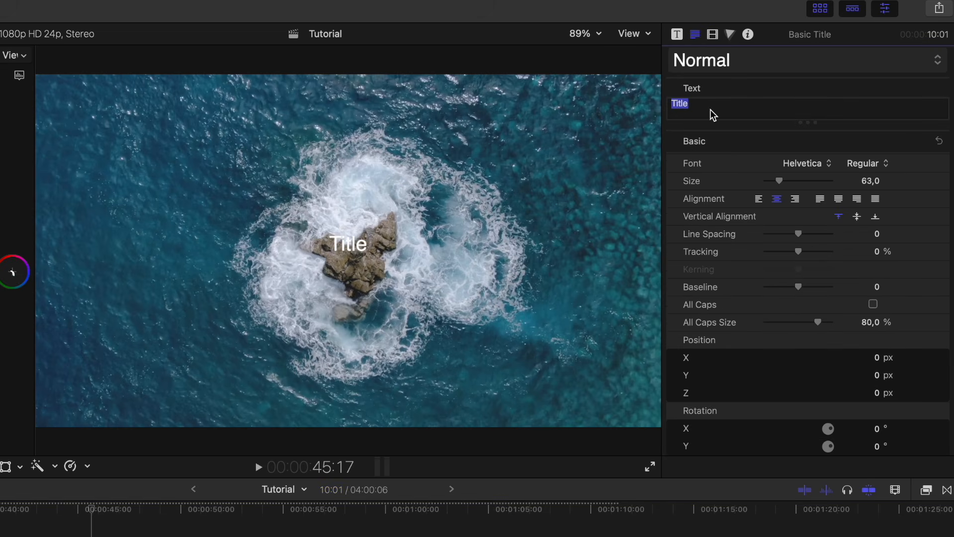
{"action": "key", "text": "BackSpace"}
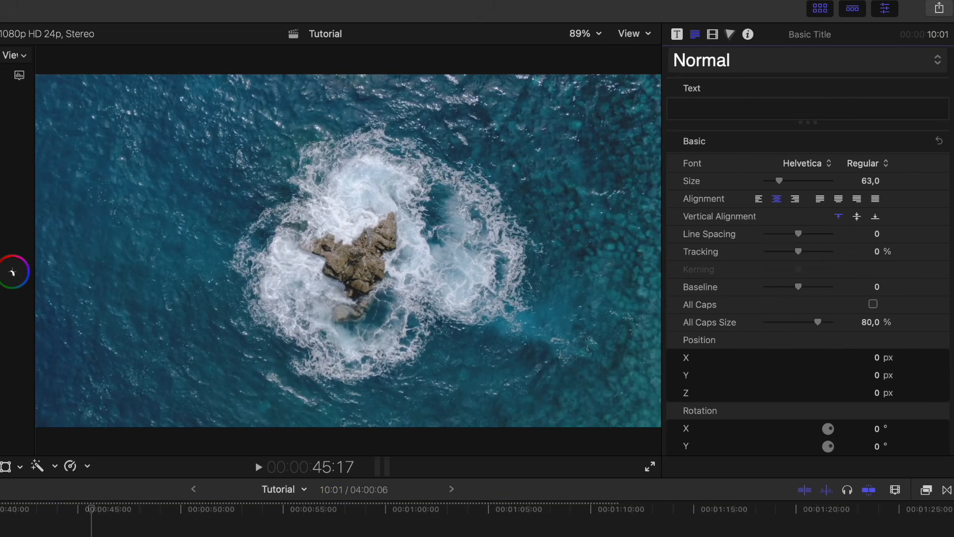
{"action": "type", "text": "MADEIRA,"}
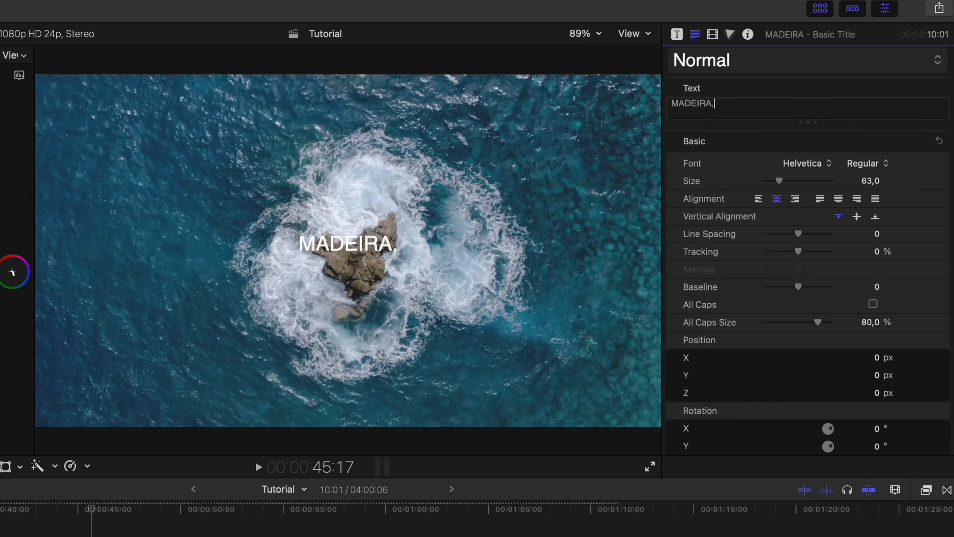
{"action": "type", "text": " PORTUGAL"}
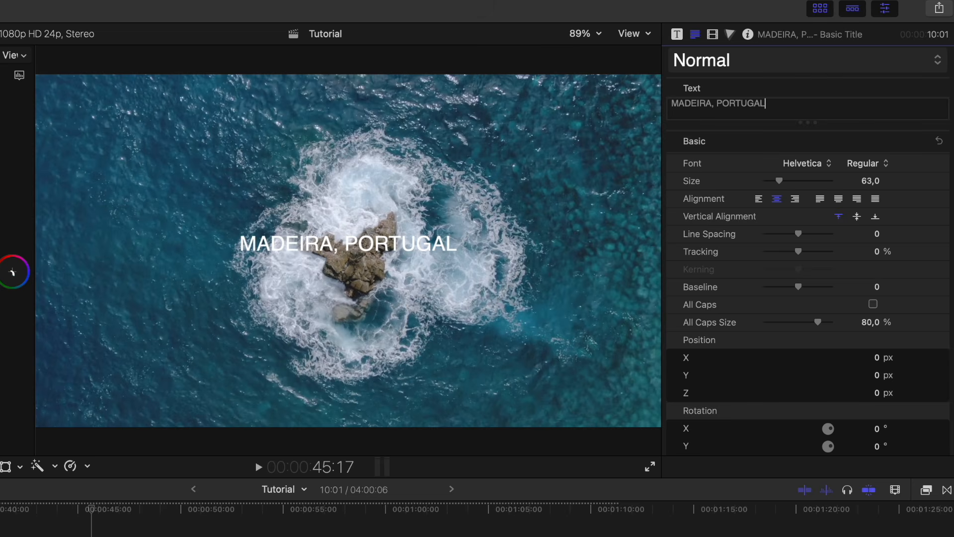
Set the "MADEIRA, PORTUGAL" title's font to Humana Serif Light and its size to 157
{"action": "triple_click", "coordinate": [779, 102]}
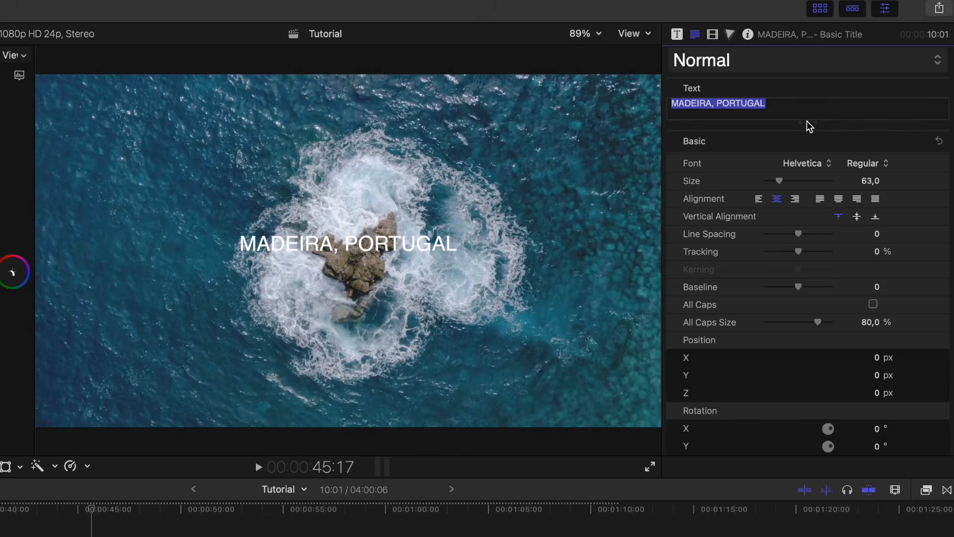
{"action": "left_click", "coordinate": [798, 104]}
{"action": "triple_click", "coordinate": [837, 104]}
{"action": "left_click", "coordinate": [809, 164]}
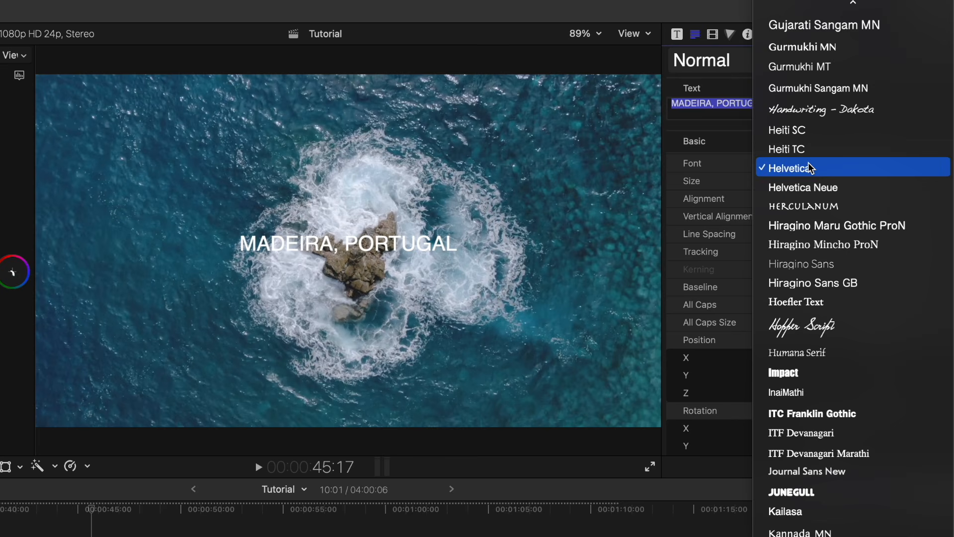
{"action": "left_click", "coordinate": [850, 352]}
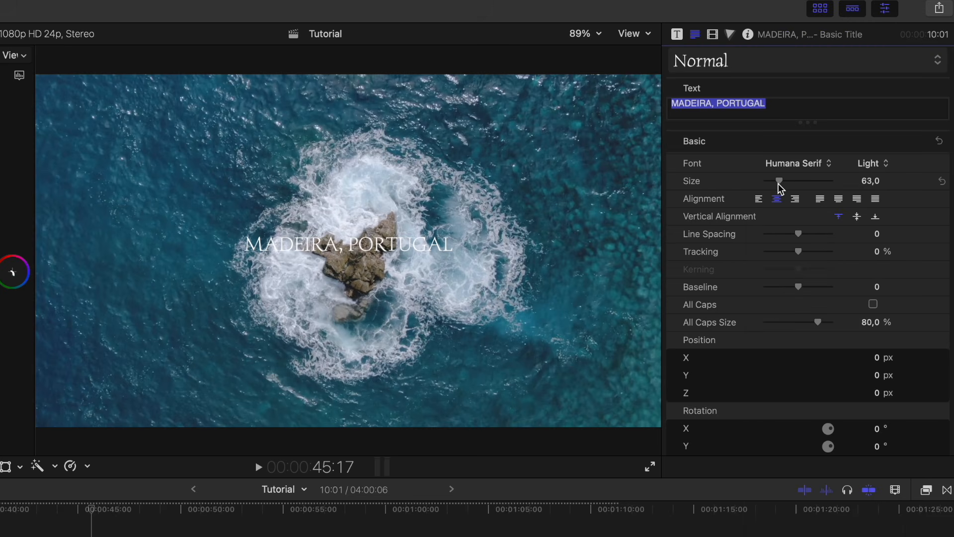
{"action": "left_click_drag", "start_coordinate": [779, 181], "coordinate": [802, 201]}
Move the title to about X 1,39 px, Y -43 px over the rock and set its tracking to 6,56 %
{"action": "left_click_drag", "start_coordinate": [397, 226], "coordinate": [354, 247]}
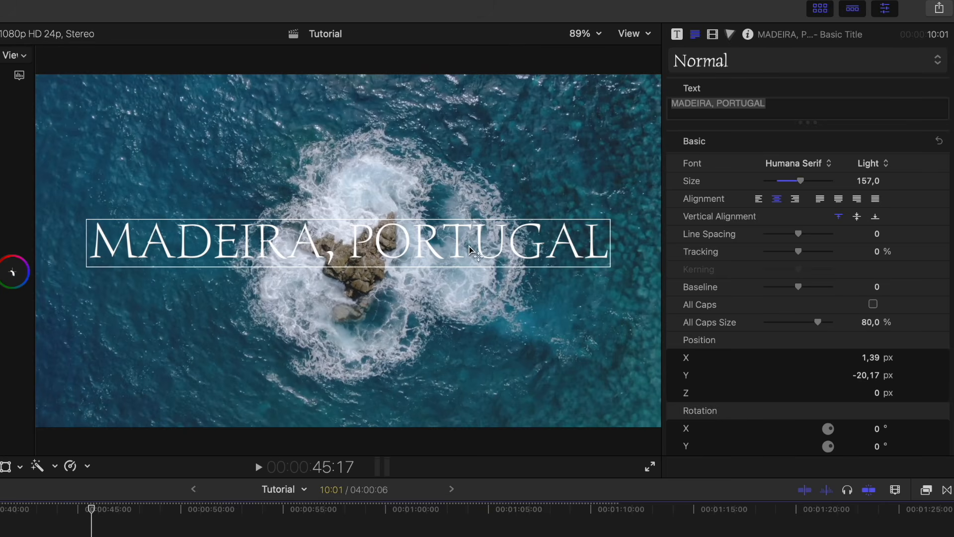
{"action": "left_click_drag", "start_coordinate": [470, 248], "coordinate": [462, 259]}
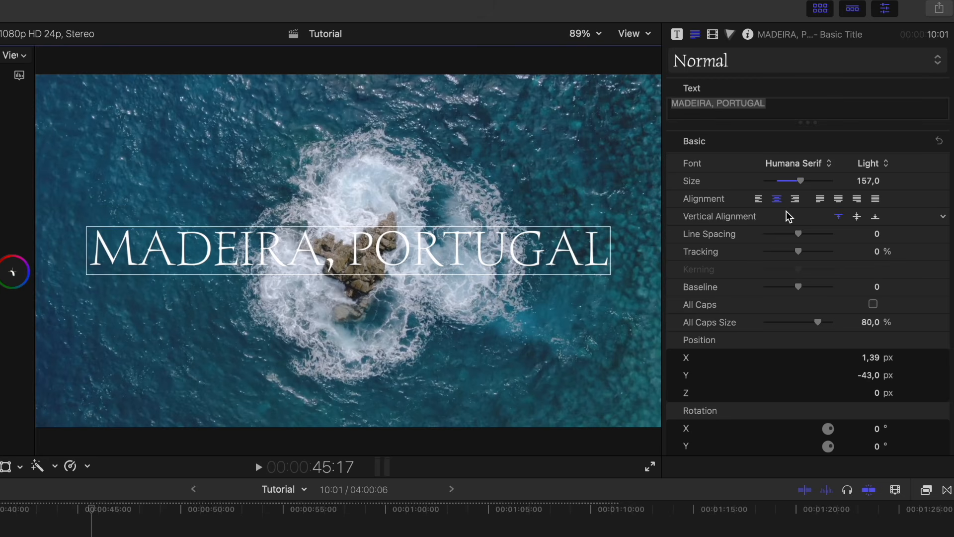
{"action": "left_click_drag", "start_coordinate": [800, 234], "coordinate": [804, 238]}
{"action": "left_click_drag", "start_coordinate": [800, 231], "coordinate": [803, 255]}
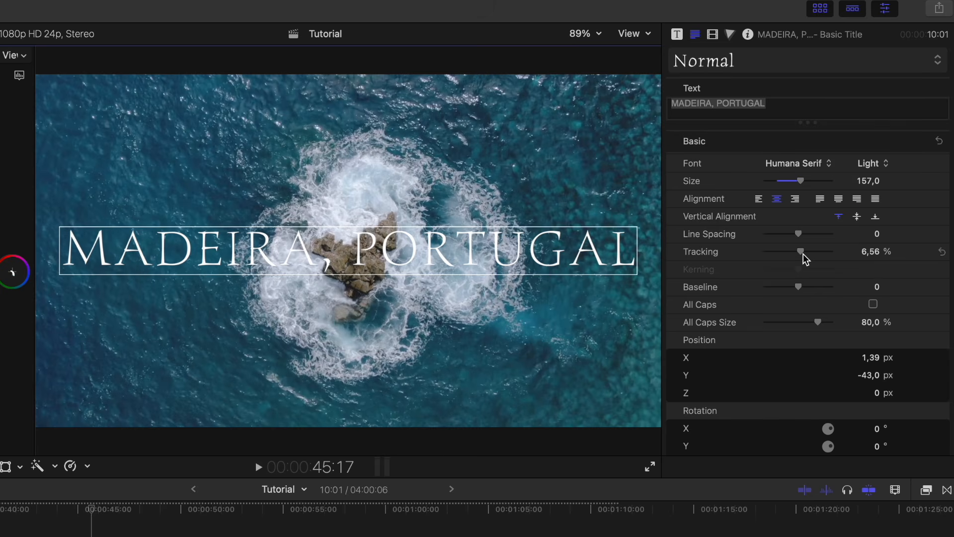
Enable a drop shadow on the title and set the shadow's blur to 1,07
{"action": "scroll", "coordinate": [857, 268], "scroll_direction": "down", "scroll_amount": 5}
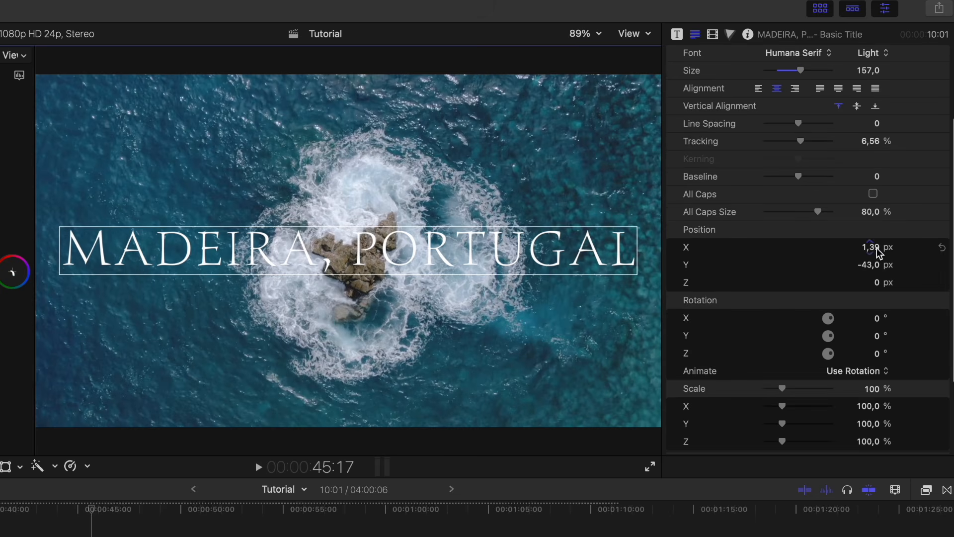
{"action": "scroll", "coordinate": [807, 367], "scroll_direction": "down", "scroll_amount": 5}
{"action": "scroll", "coordinate": [751, 365], "scroll_direction": "down", "scroll_amount": 1}
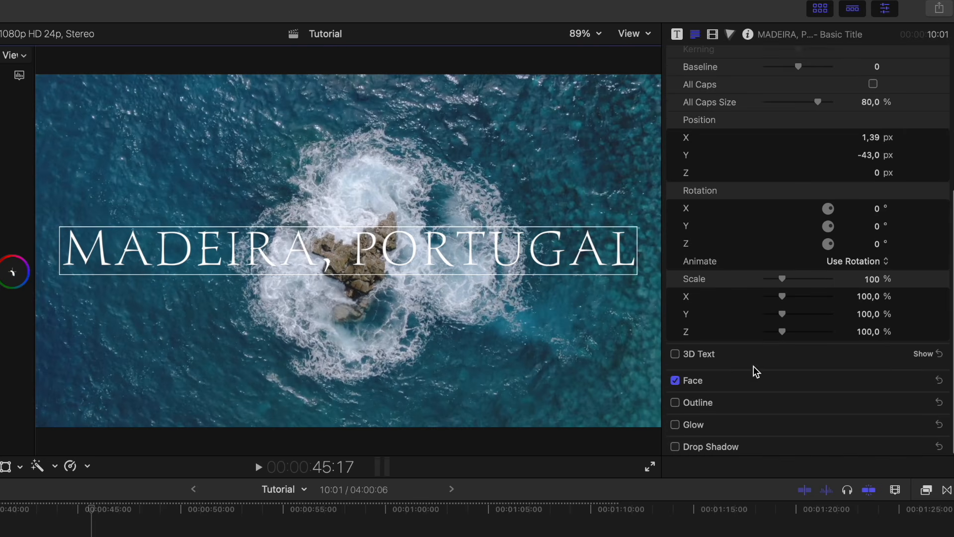
{"action": "left_click", "coordinate": [675, 445]}
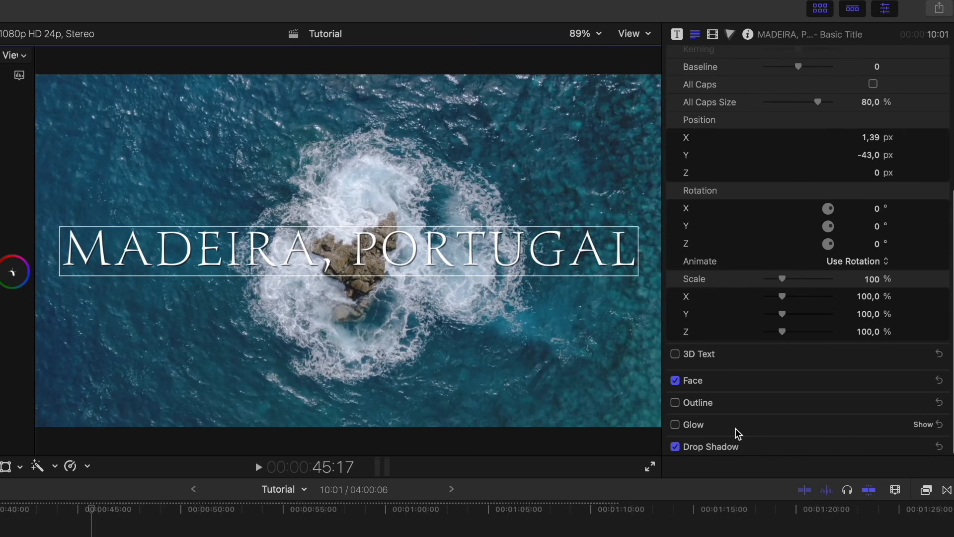
{"action": "left_click", "coordinate": [914, 446]}
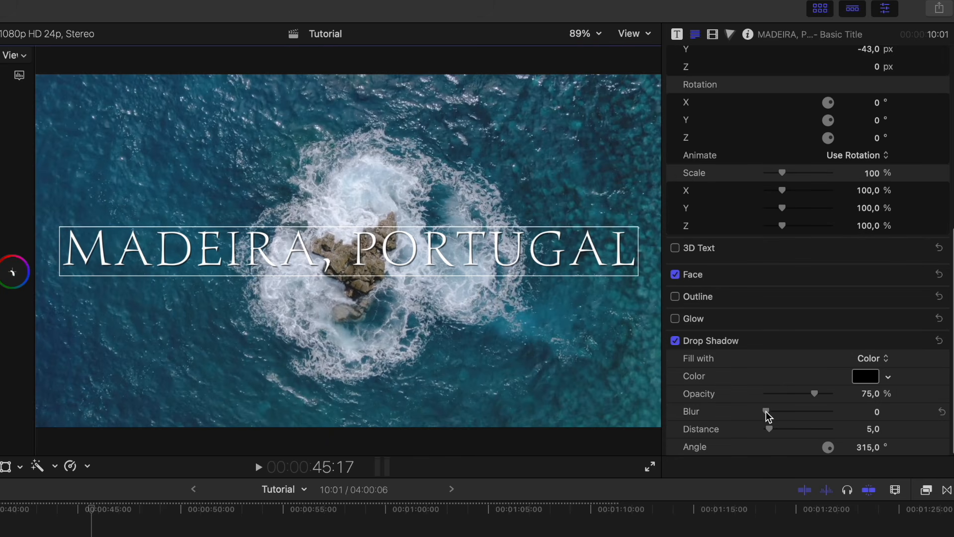
{"action": "left_click_drag", "start_coordinate": [766, 413], "coordinate": [772, 417]}
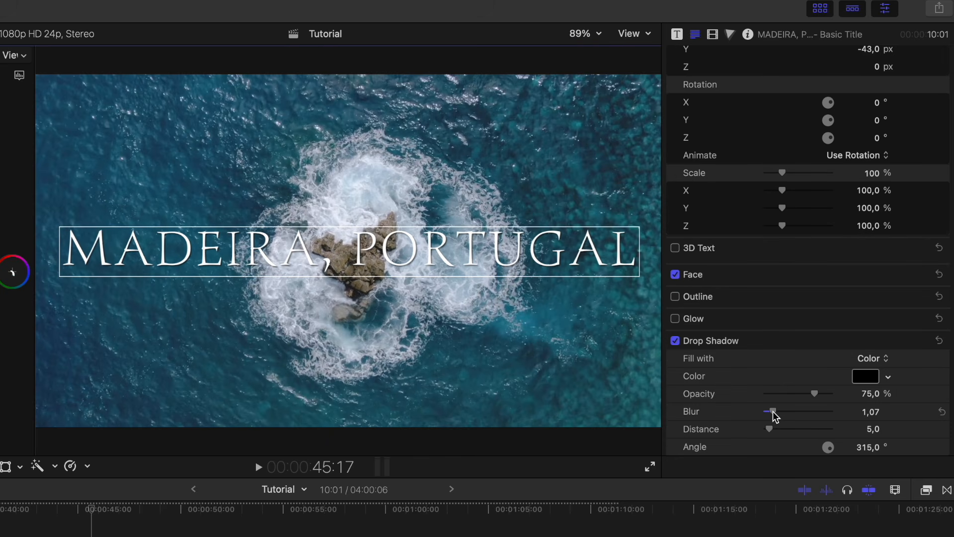
Trim the end of the "MADEIRA, PORTUGAL" title to match the end of the ocean clip beneath it
{"action": "left_click", "coordinate": [79, 521]}
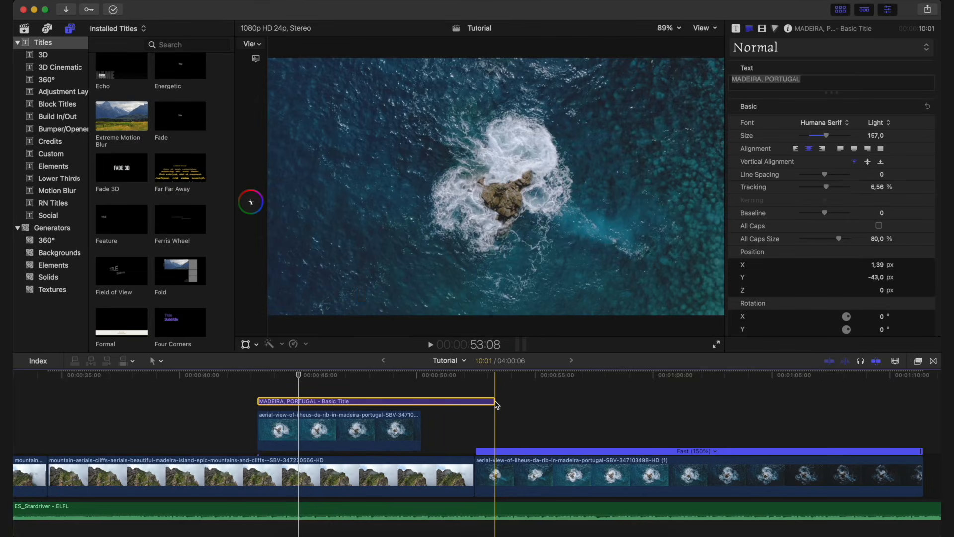
{"action": "left_click_drag", "start_coordinate": [496, 403], "coordinate": [437, 405]}
{"action": "left_click_drag", "start_coordinate": [456, 403], "coordinate": [421, 401]}
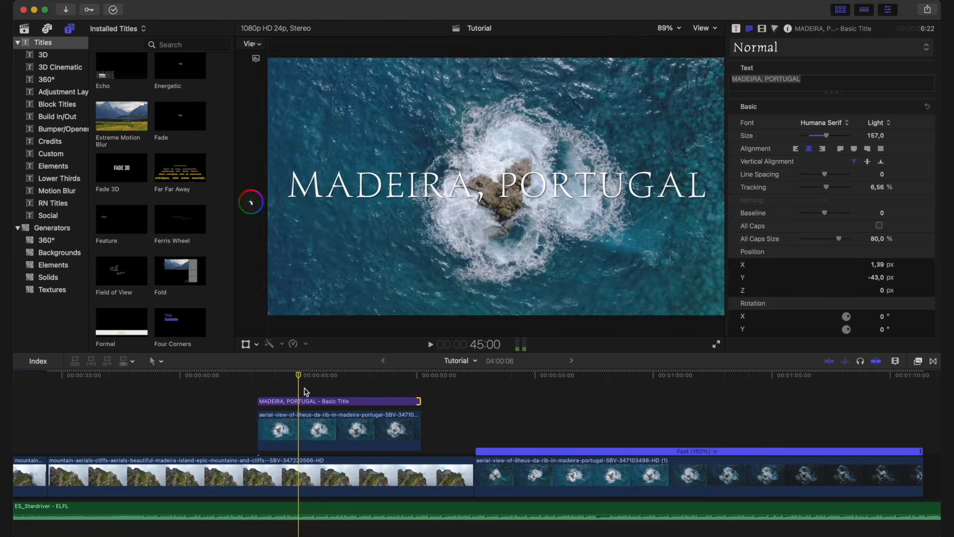
Select the ocean clip beneath the title at 46:00 and open its exposure controls for color correction
{"action": "left_click", "coordinate": [342, 401]}
{"action": "left_click", "coordinate": [346, 401]}
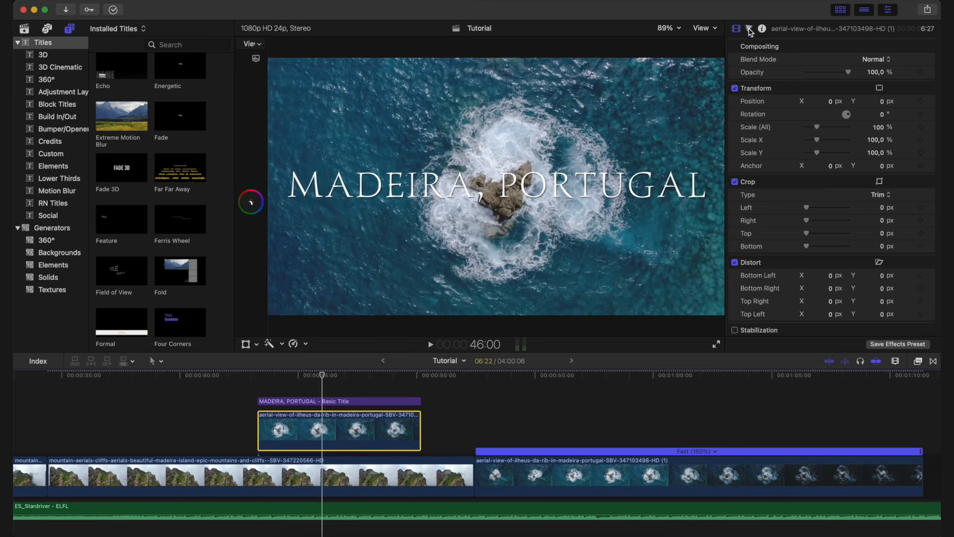
{"action": "left_click", "coordinate": [749, 30]}
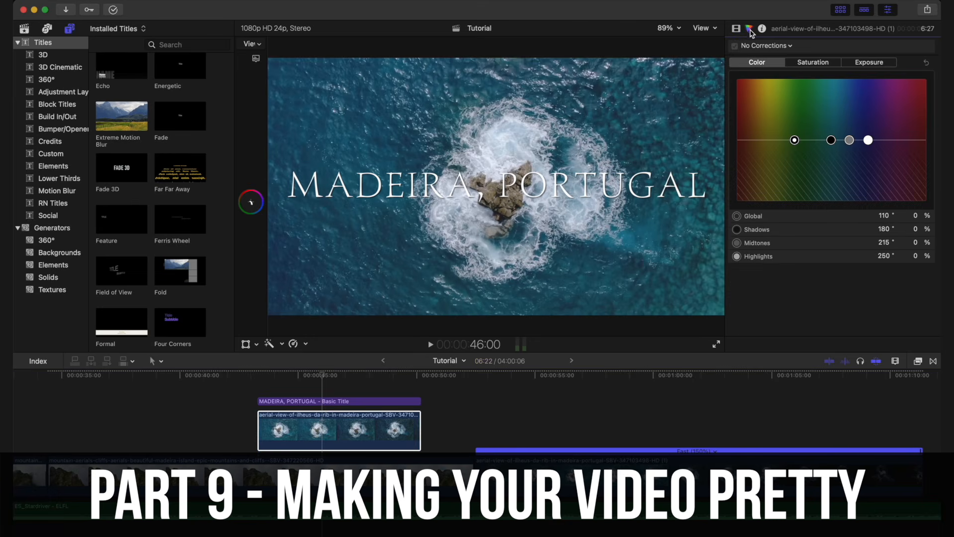
{"action": "left_click", "coordinate": [346, 444]}
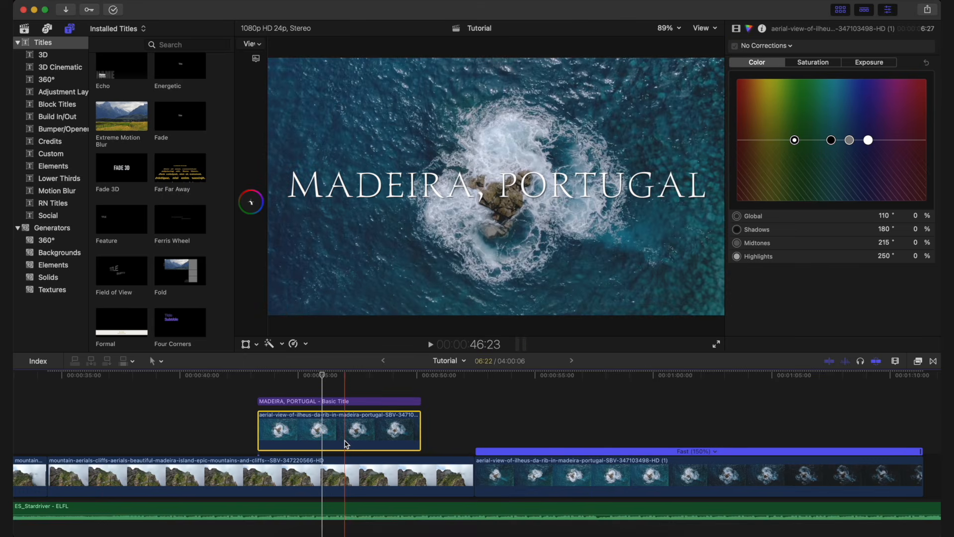
{"action": "left_click", "coordinate": [859, 64]}
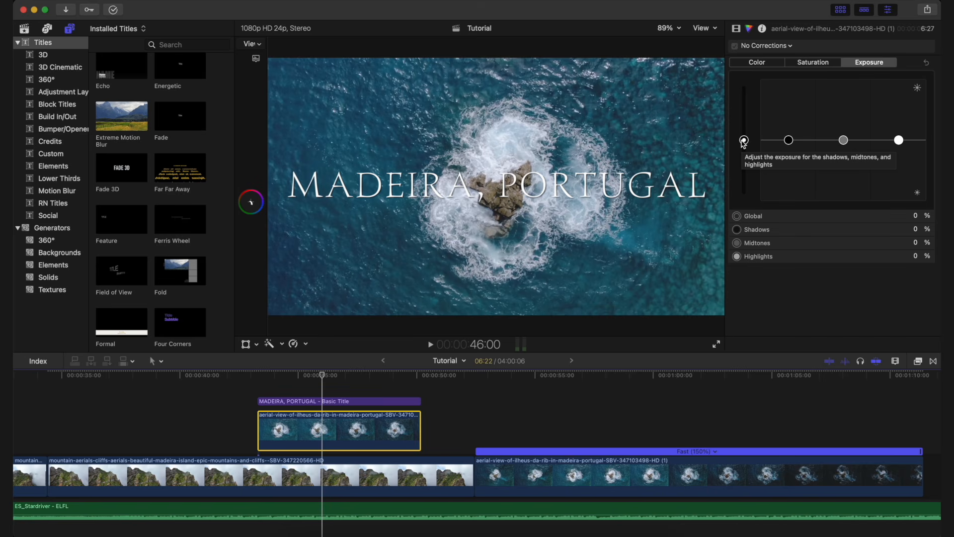
Try lowering the ocean clip's global exposure to -36 %, then undo, redo and undo that change
{"action": "left_click", "coordinate": [744, 141]}
{"action": "left_click_drag", "start_coordinate": [744, 141], "coordinate": [742, 165]}
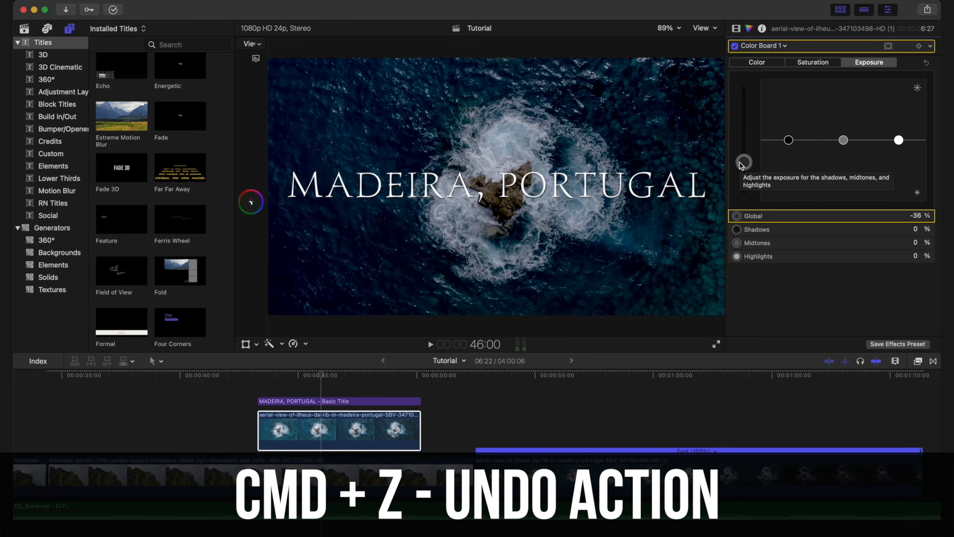
{"action": "key", "text": "super+z"}
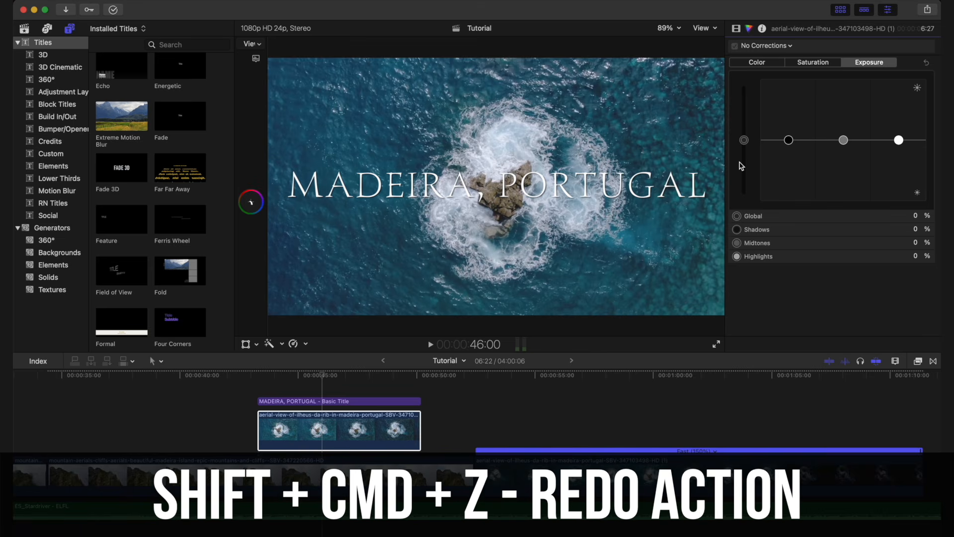
{"action": "key", "text": "super+shift+z"}
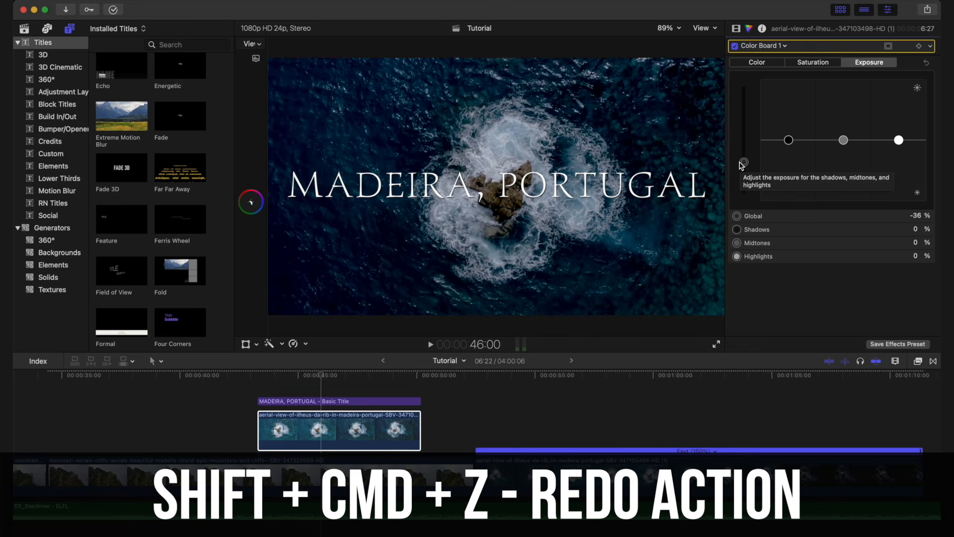
{"action": "key", "text": "super+z"}
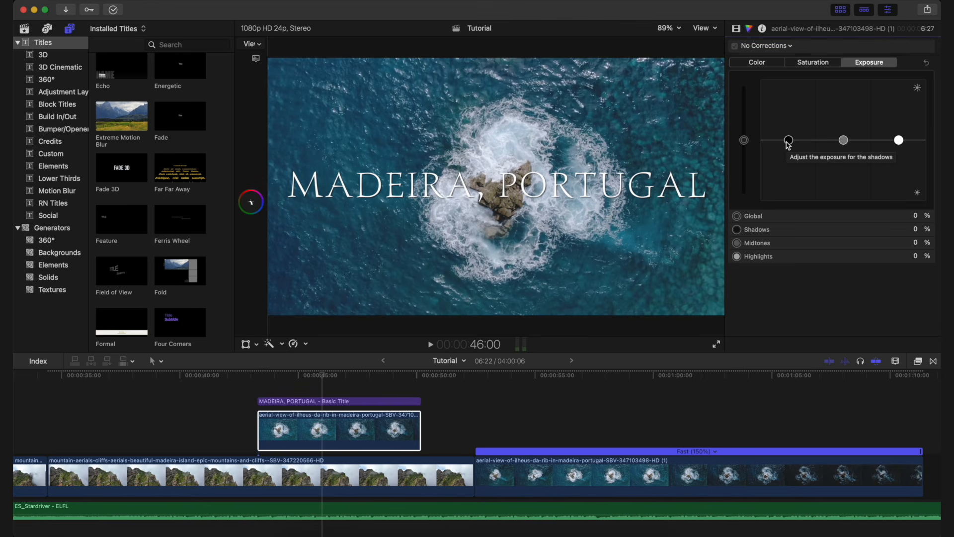
Set the ocean clip's shadows exposure to -25 % and its highlights exposure to 21 %
{"action": "left_click_drag", "start_coordinate": [789, 142], "coordinate": [789, 155]}
{"action": "left_click_drag", "start_coordinate": [898, 140], "coordinate": [899, 128]}
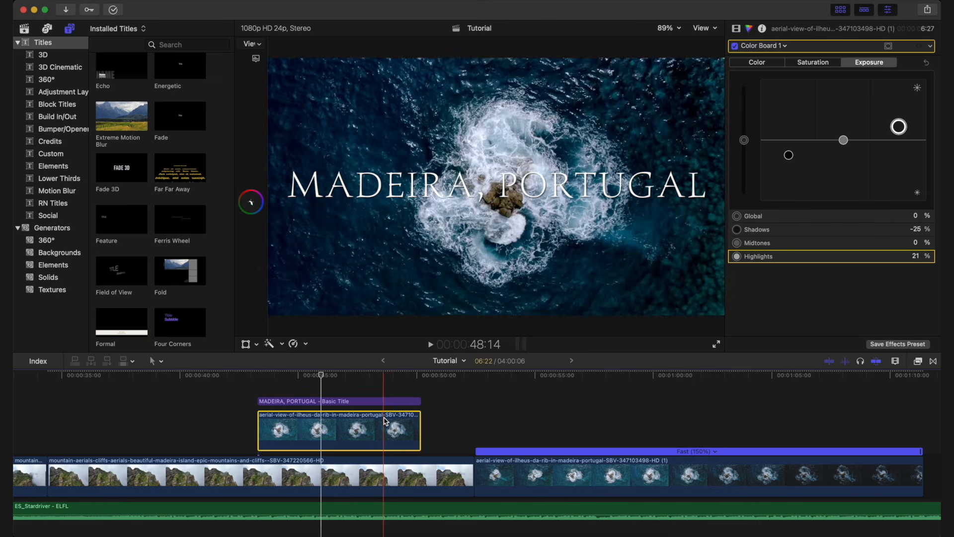
Compare the ocean clip with and without its color correction by switching Color Board 1 off and on
{"action": "left_click", "coordinate": [736, 29]}
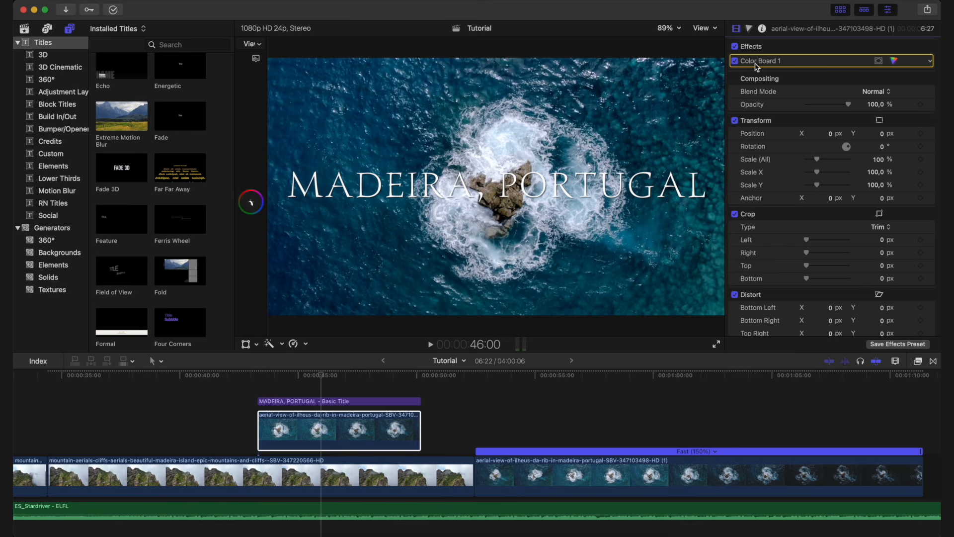
{"action": "left_click", "coordinate": [735, 61]}
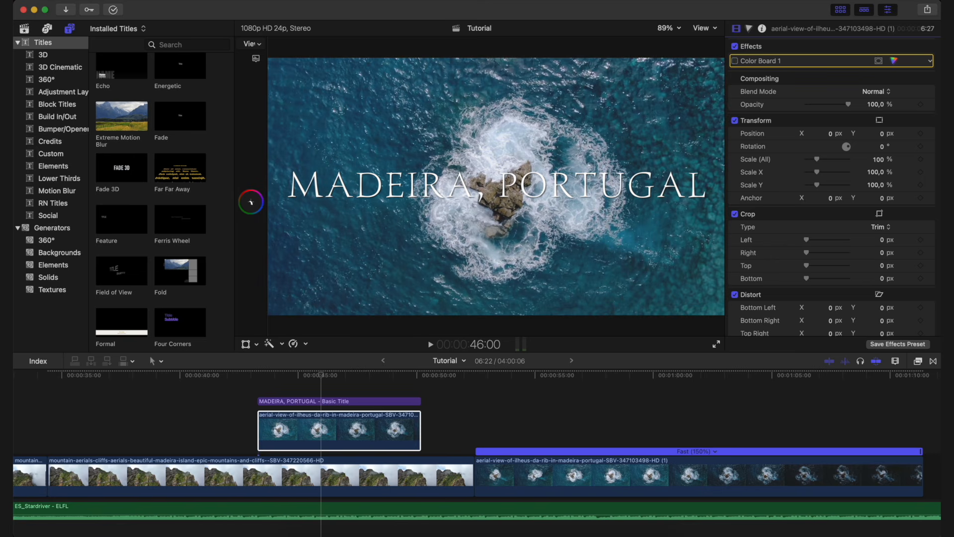
{"action": "left_click", "coordinate": [735, 61]}
{"action": "left_click", "coordinate": [735, 60]}
{"action": "left_click", "coordinate": [735, 61]}
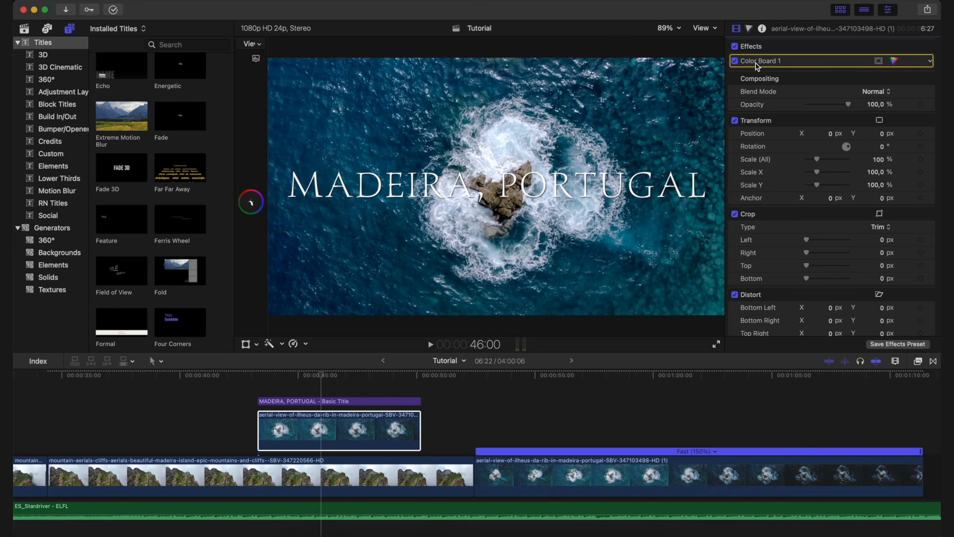
Strongly lower the ocean clip's global saturation in Color Board 1
{"action": "double_click", "coordinate": [775, 60]}
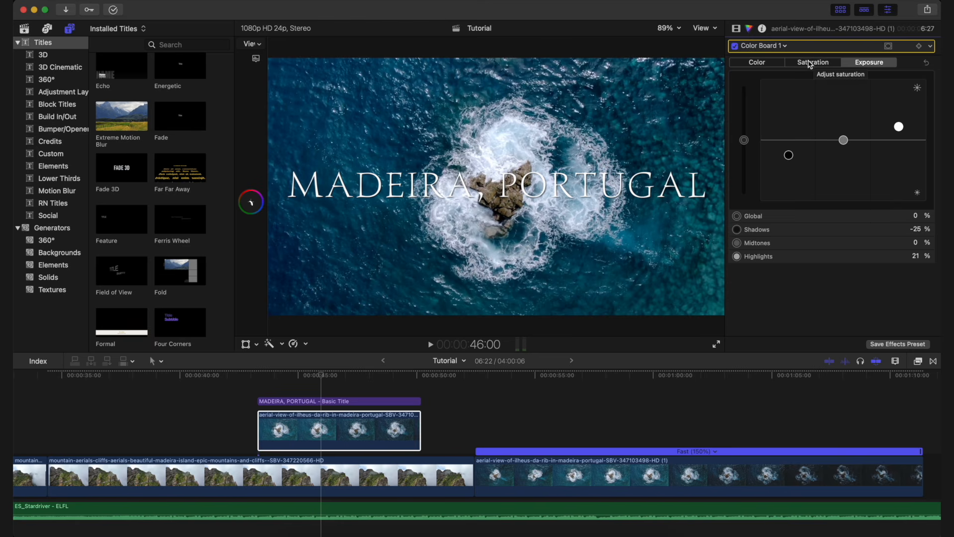
{"action": "left_click", "coordinate": [810, 62]}
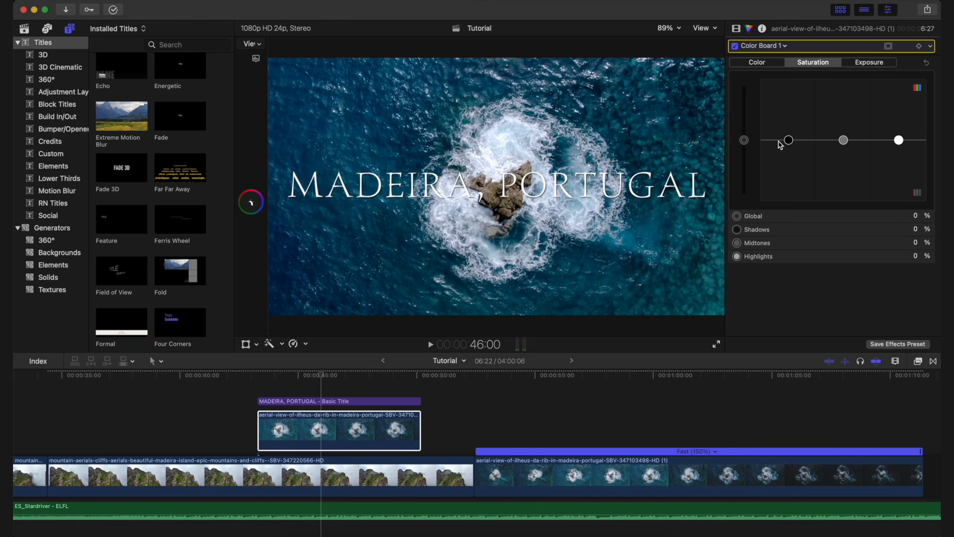
{"action": "left_click_drag", "start_coordinate": [745, 144], "coordinate": [746, 144]}
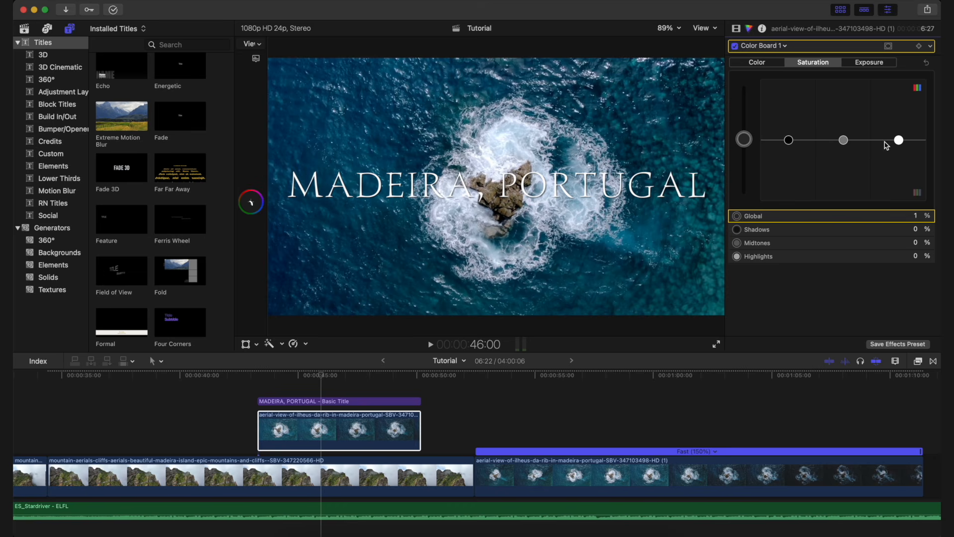
{"action": "left_click_drag", "start_coordinate": [743, 143], "coordinate": [748, 192]}
Examine Color Board 1's color settings for the global, shadows, midtones and highlights ranges
{"action": "key", "text": "ctrl+super+c"}
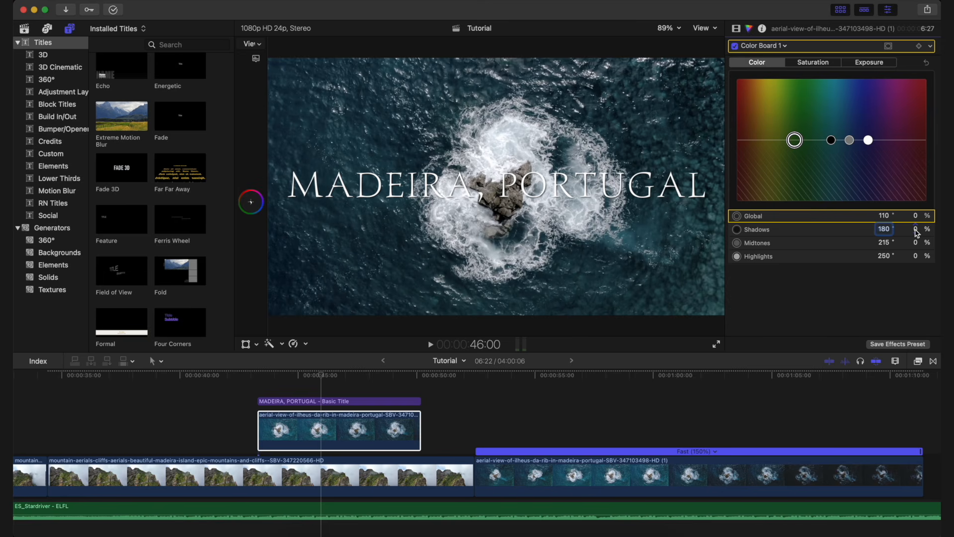
{"action": "left_click", "coordinate": [867, 243]}
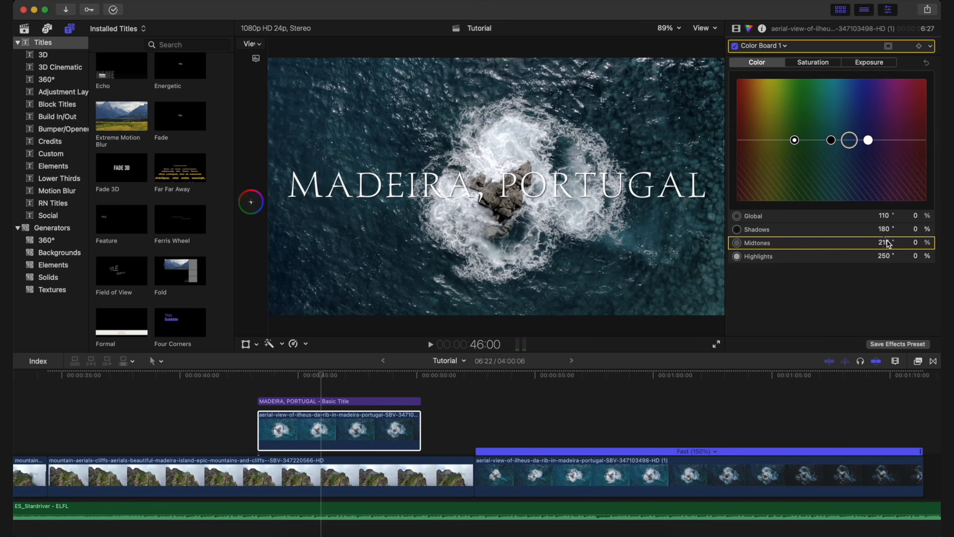
{"action": "left_click", "coordinate": [918, 257]}
{"action": "left_click", "coordinate": [839, 243]}
{"action": "left_click", "coordinate": [839, 229]}
{"action": "left_click", "coordinate": [839, 215]}
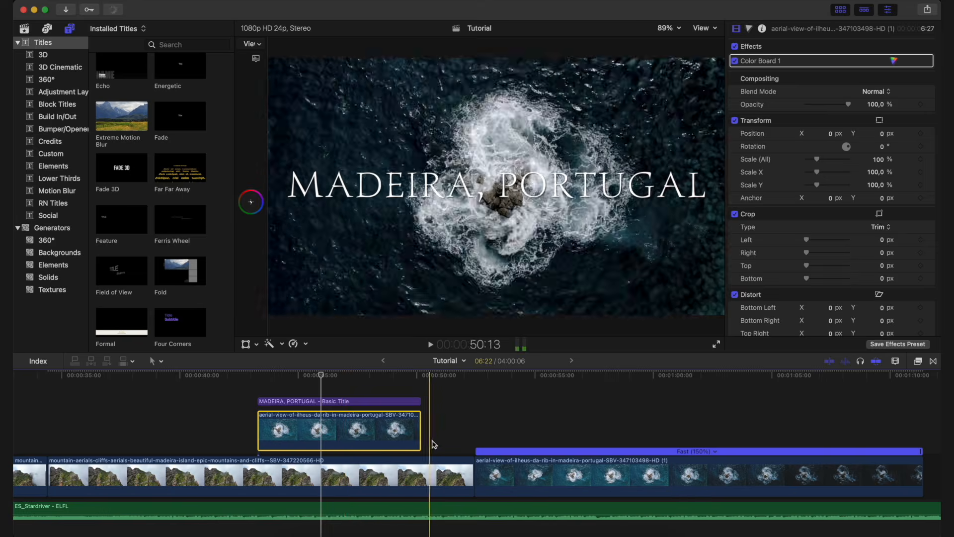
Place the playhead at 51:07 over the mountain clip and search the installed effects for "lut"
{"action": "left_click", "coordinate": [449, 421]}
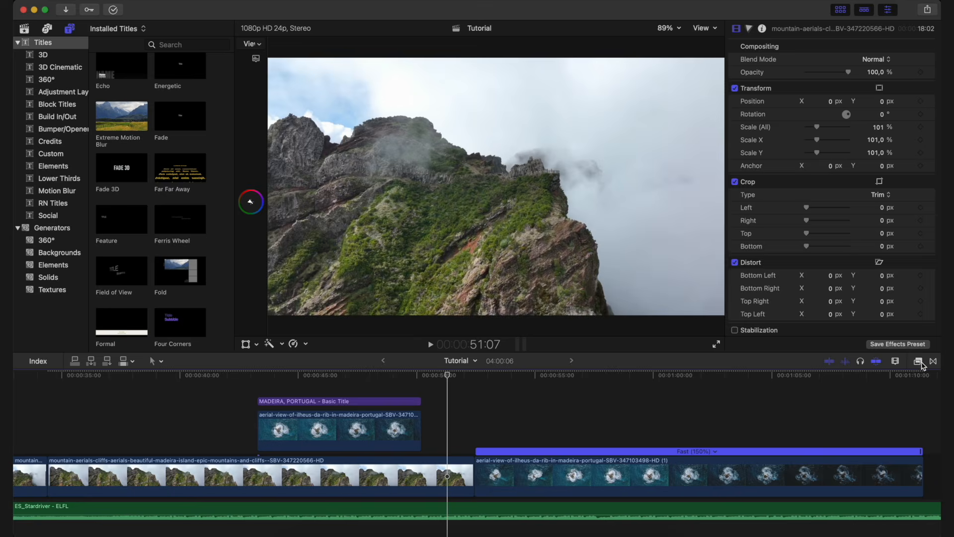
{"action": "left_click", "coordinate": [918, 361]}
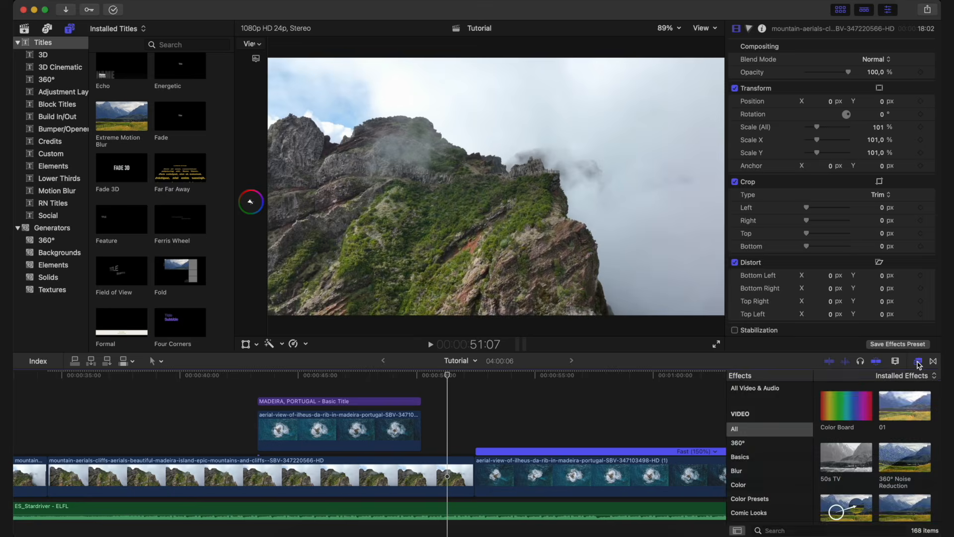
{"action": "left_click", "coordinate": [802, 530]}
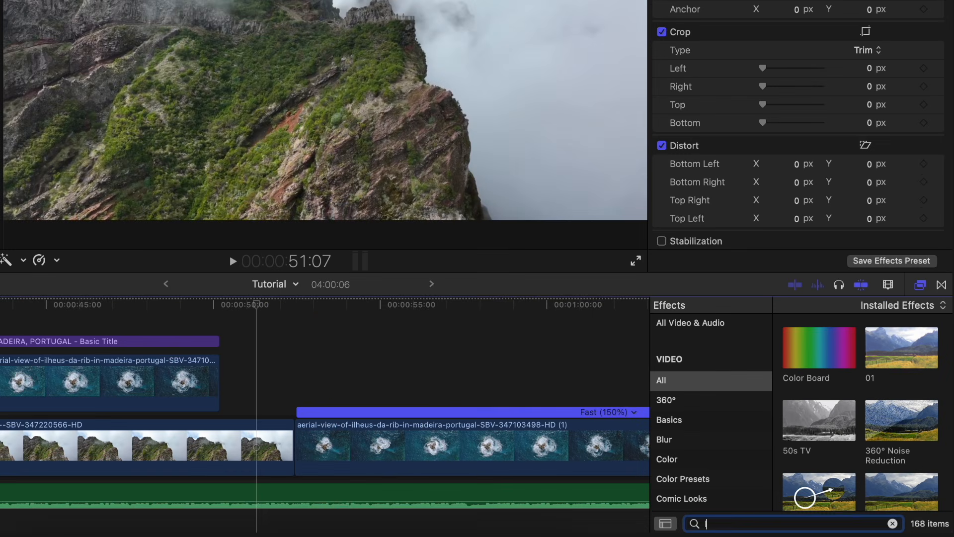
{"action": "type", "text": "lut"}
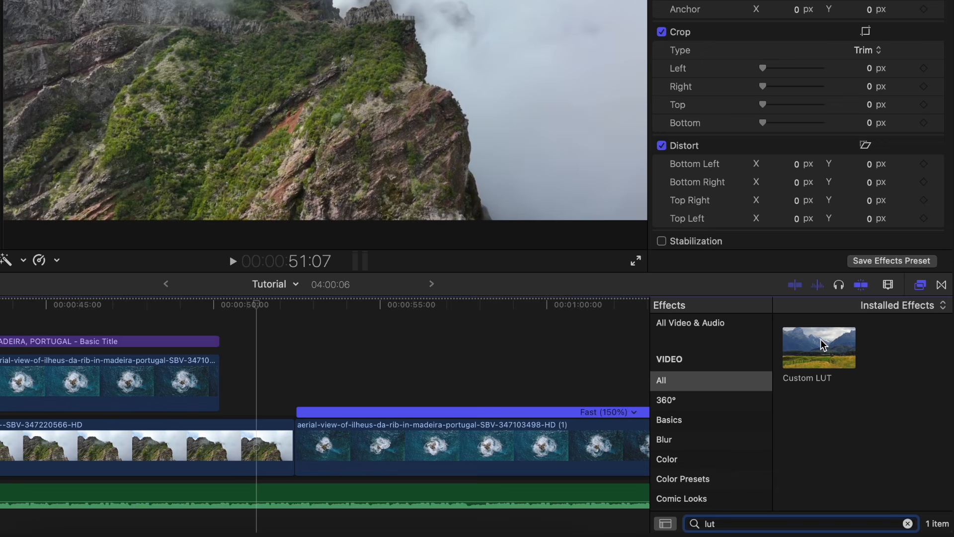
Apply the Custom LUT effect to the mountain clip and reveal the custom LUT files in Finder
{"action": "left_click_drag", "start_coordinate": [823, 348], "coordinate": [263, 442]}
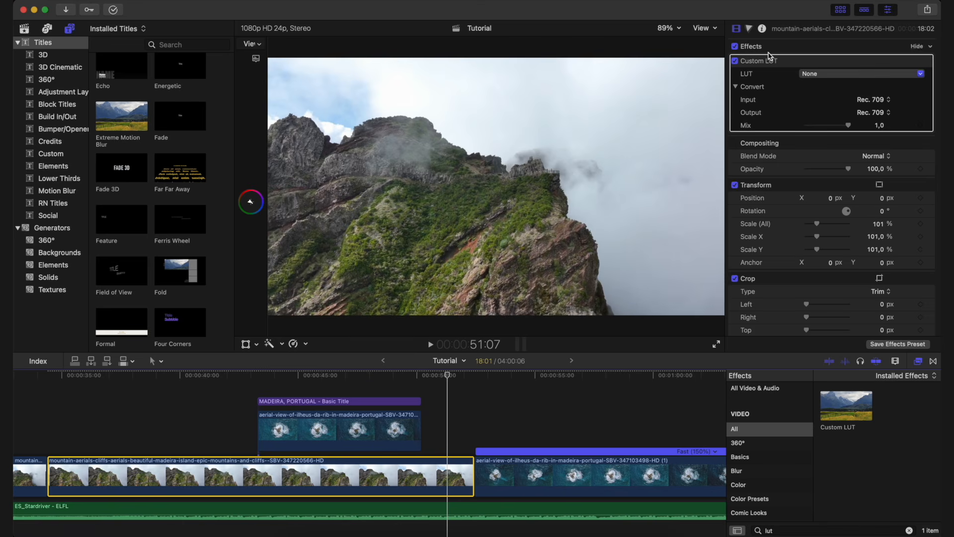
{"action": "left_click", "coordinate": [824, 74]}
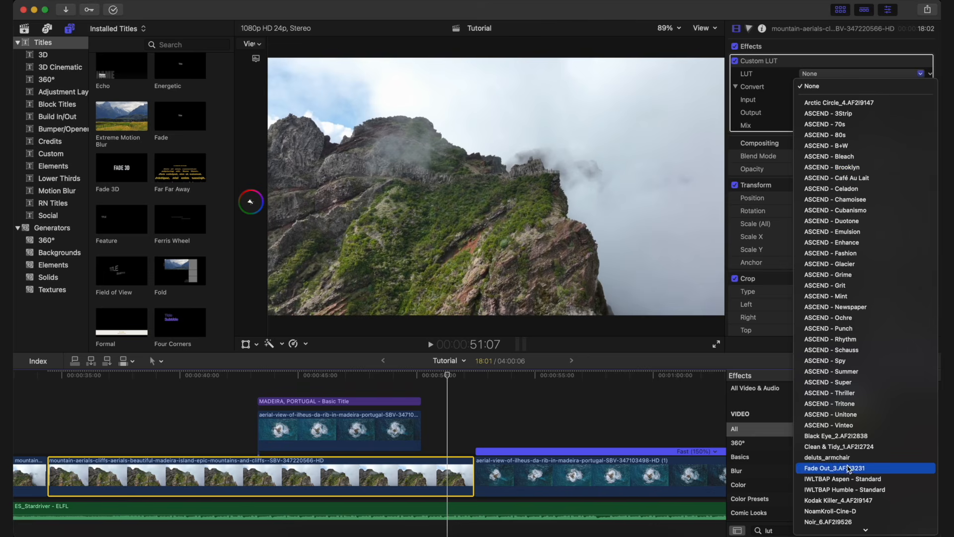
{"action": "scroll", "coordinate": [849, 469], "scroll_direction": "down", "scroll_amount": 5}
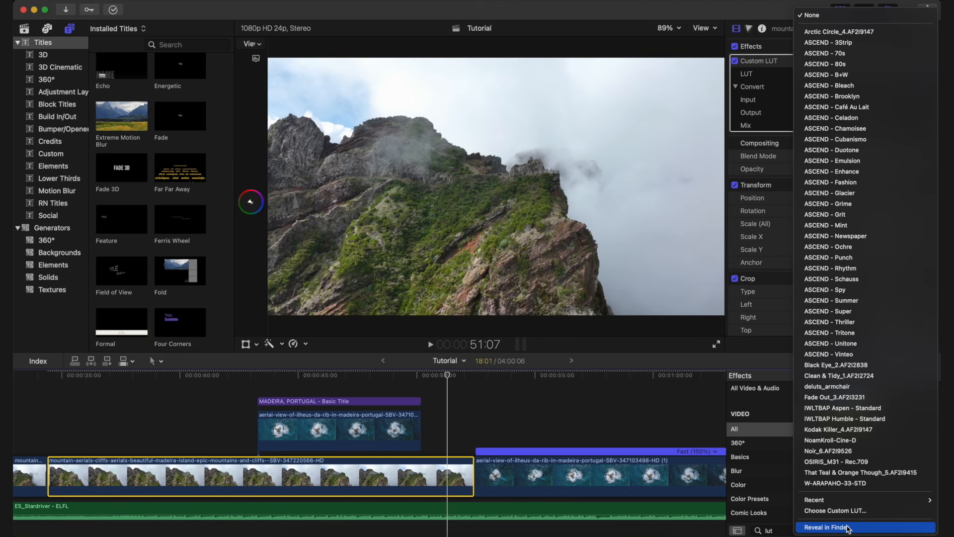
{"action": "left_click", "coordinate": [848, 528]}
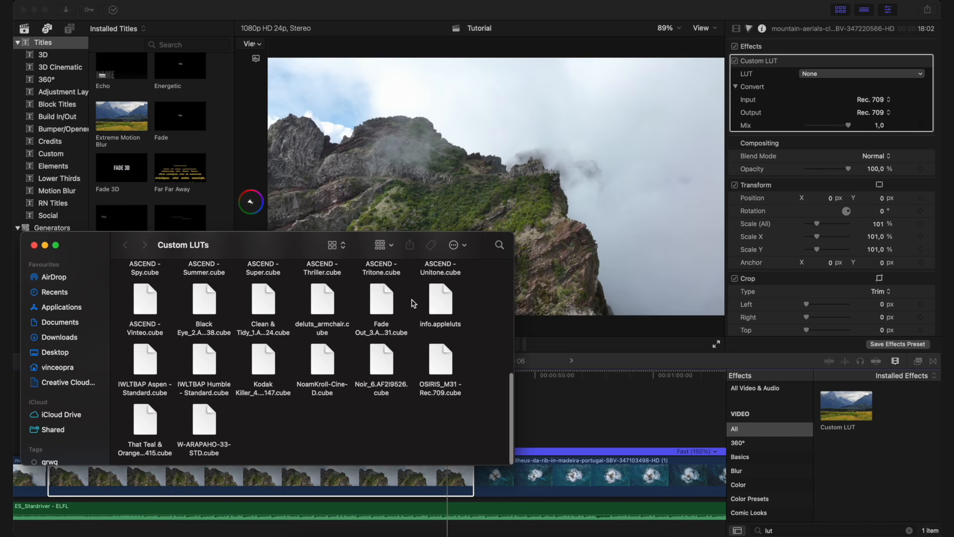
{"action": "scroll", "coordinate": [413, 303], "scroll_direction": "up", "scroll_amount": 10}
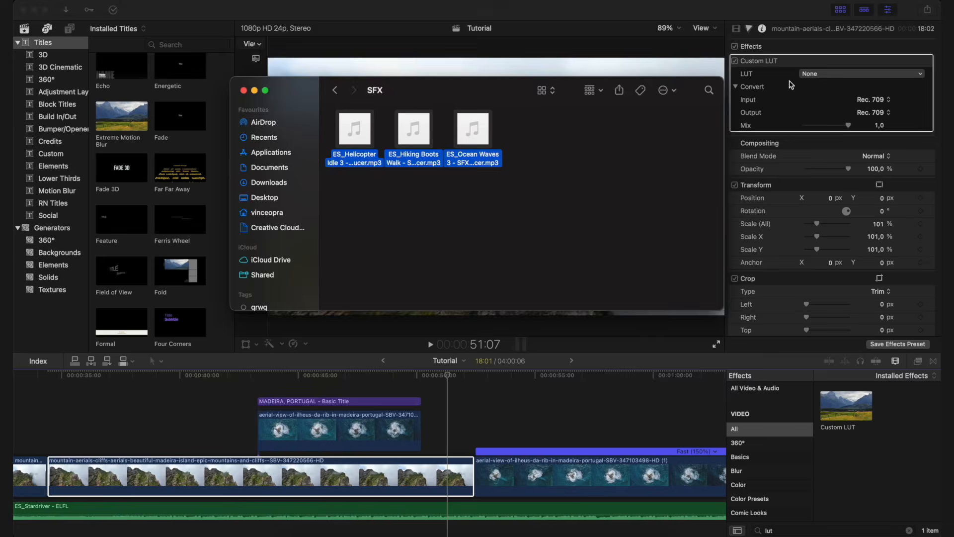
Load the IWLTBAP Aspen - Standard LUT on the mountain clip and reduce its mix to 0.7
{"action": "left_click", "coordinate": [827, 75]}
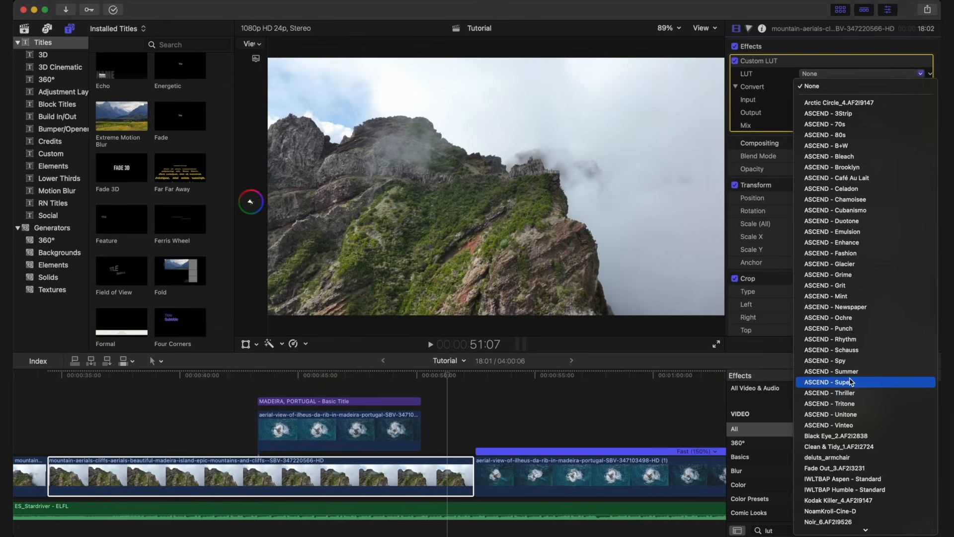
{"action": "scroll", "coordinate": [845, 383], "scroll_direction": "down", "scroll_amount": 3}
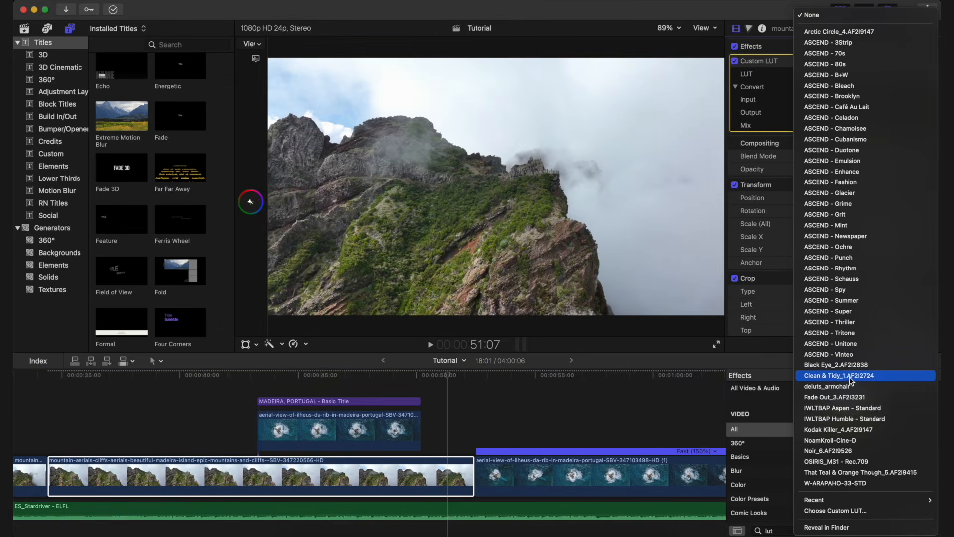
{"action": "left_click", "coordinate": [854, 408]}
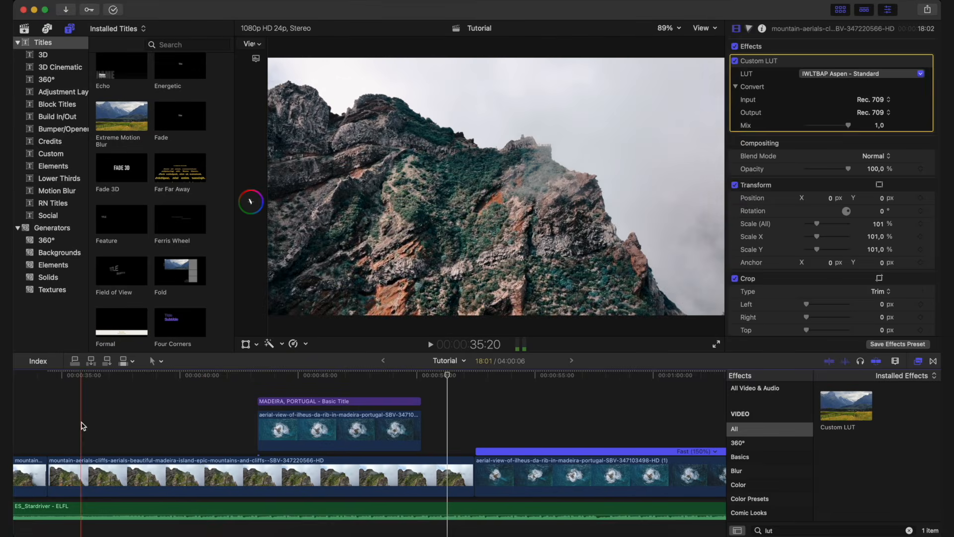
{"action": "left_click", "coordinate": [135, 472]}
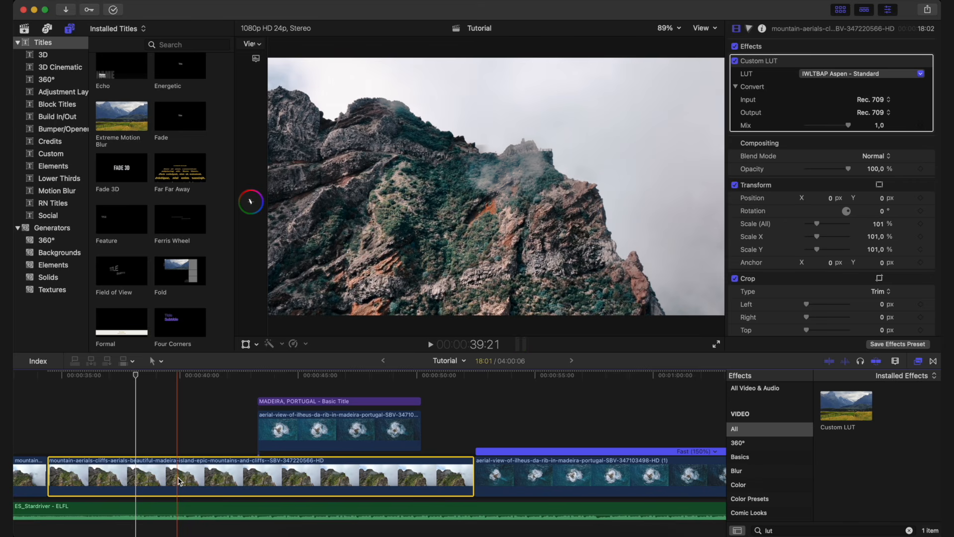
{"action": "mouse_move", "coordinate": [848, 125]}
{"action": "left_mouse_down"}
{"action": "mouse_move", "coordinate": [808, 128]}
{"action": "mouse_move", "coordinate": [838, 131]}
{"action": "left_mouse_up"}
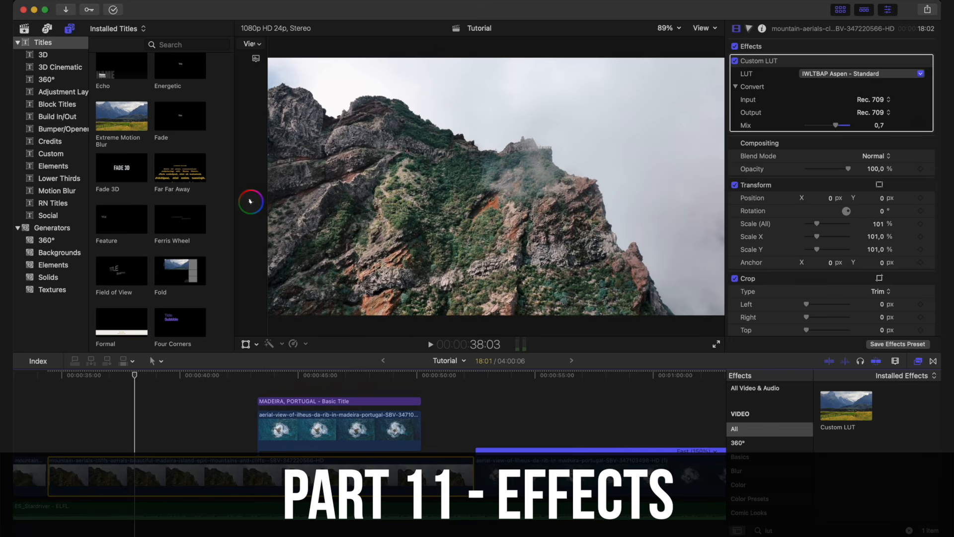
Clear the effects search, preview Aged Film among all video effects and apply it to the mountain clip
{"action": "left_click", "coordinate": [909, 531]}
{"action": "left_click", "coordinate": [745, 434]}
{"action": "scroll", "coordinate": [866, 456], "scroll_direction": "down", "scroll_amount": 5}
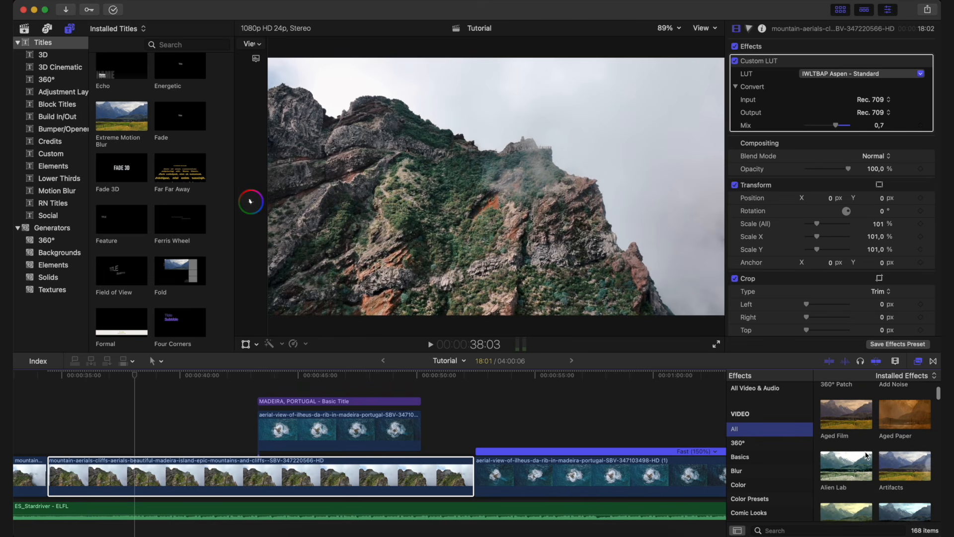
{"action": "scroll", "coordinate": [866, 456], "scroll_direction": "down", "scroll_amount": 1}
{"action": "left_click", "coordinate": [835, 406]}
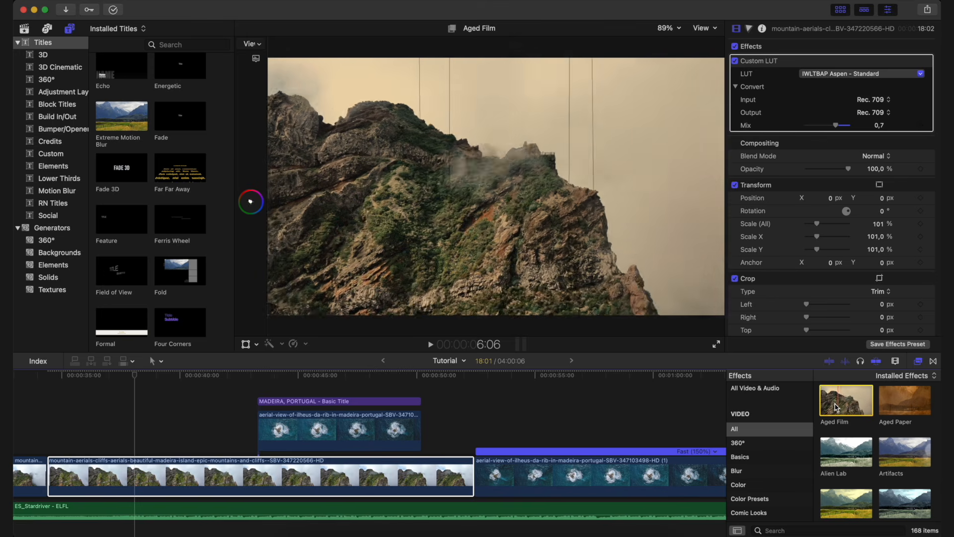
{"action": "left_click_drag", "start_coordinate": [844, 400], "coordinate": [166, 469]}
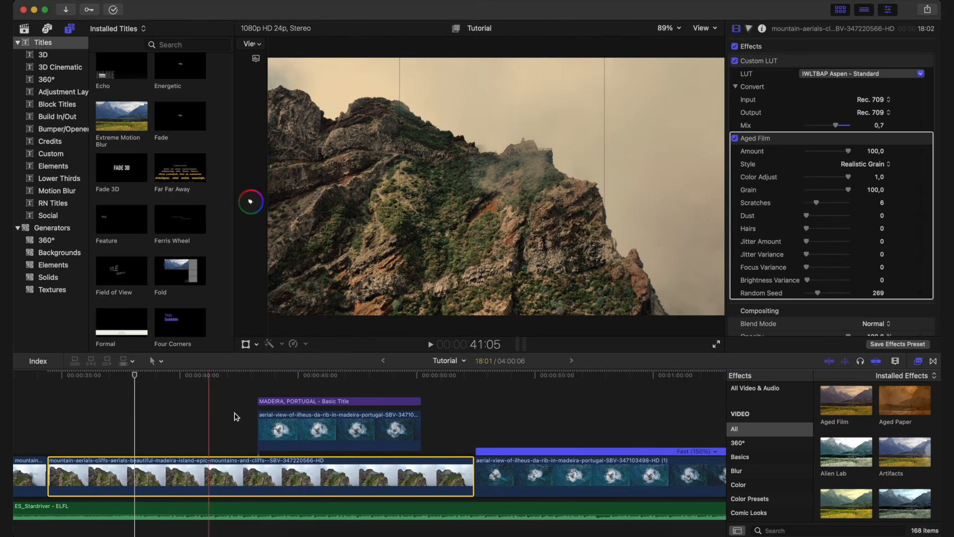
Delete the Aged Film effect from the mountain clip, and undo the deletion
{"action": "scroll", "coordinate": [800, 140], "scroll_direction": "down", "scroll_amount": 3}
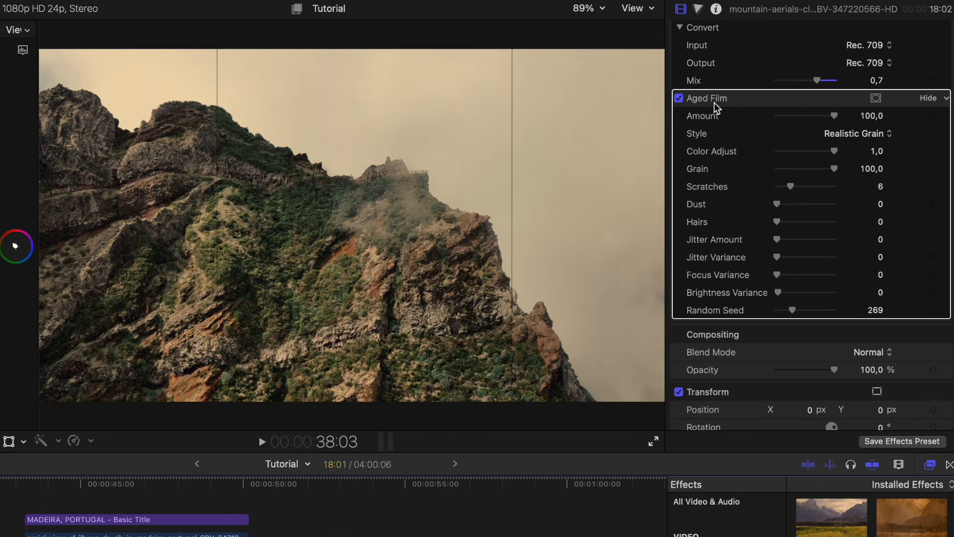
{"action": "left_click", "coordinate": [715, 105]}
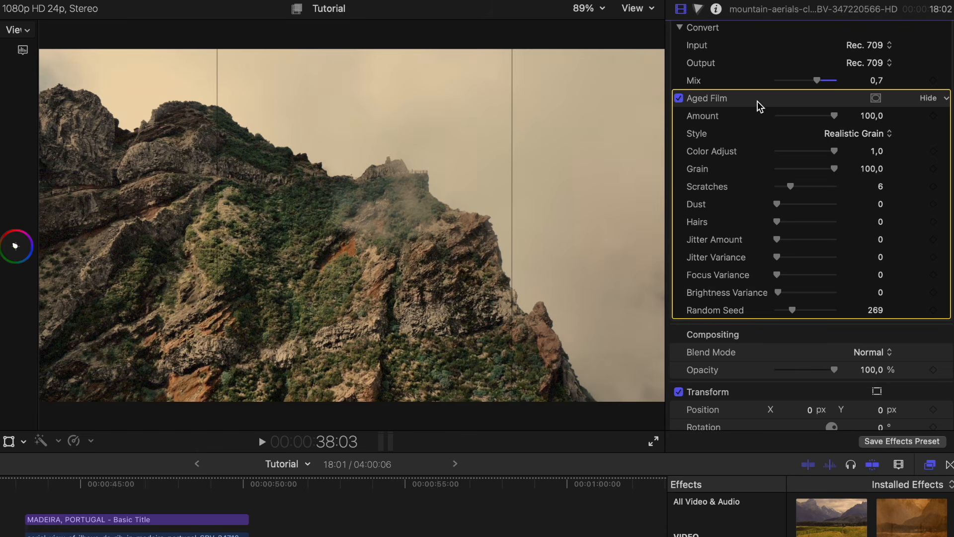
{"action": "key", "text": "Delete"}
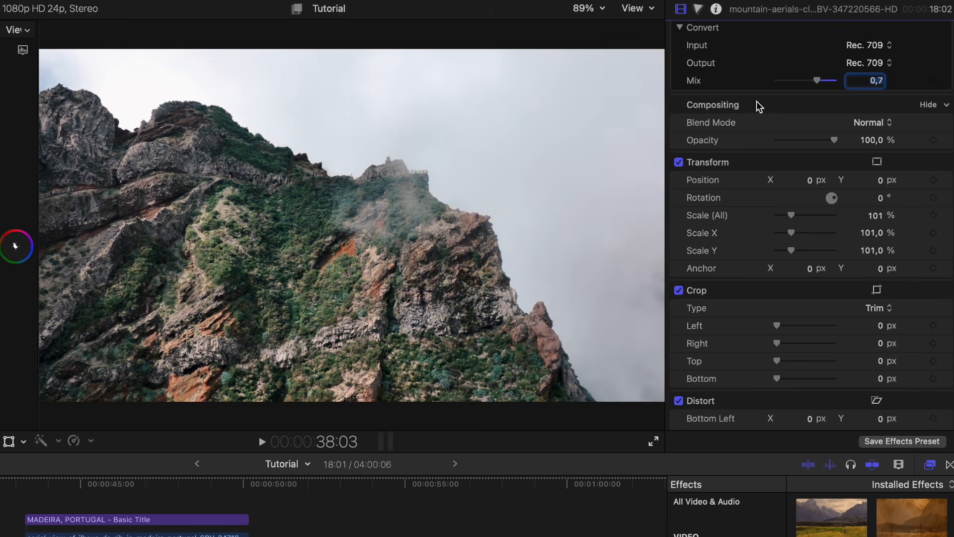
{"action": "key", "text": "super+z"}
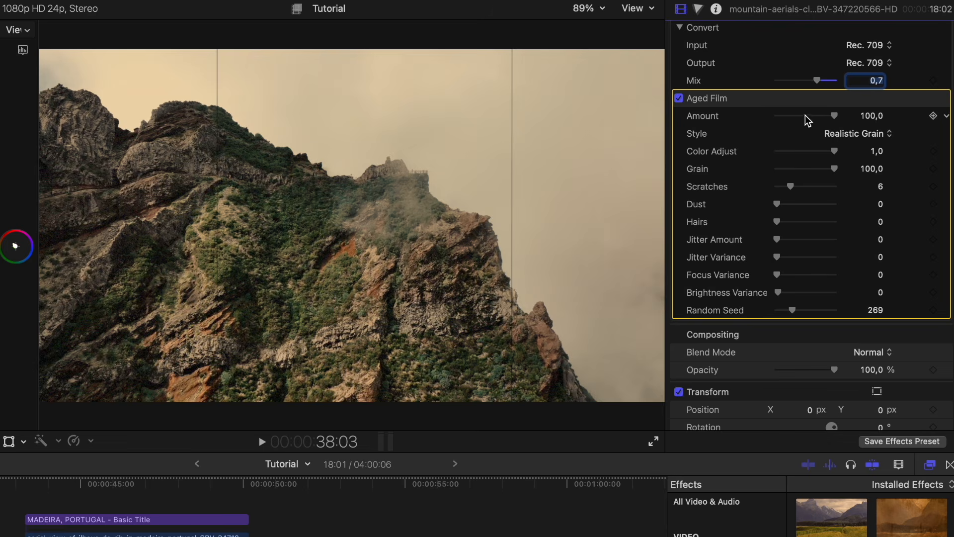
Lower Aged Film's amount to about 58 and its color adjust to 0.18, keeping the Realistic Grain style
{"action": "mouse_move", "coordinate": [806, 121]}
{"action": "left_mouse_down"}
{"action": "mouse_move", "coordinate": [788, 122]}
{"action": "mouse_move", "coordinate": [809, 121]}
{"action": "mouse_move", "coordinate": [800, 119]}
{"action": "left_mouse_up"}
{"action": "left_click", "coordinate": [840, 134]}
{"action": "left_click", "coordinate": [860, 170]}
{"action": "left_click_drag", "start_coordinate": [831, 158], "coordinate": [810, 161]}
{"action": "left_click_drag", "start_coordinate": [800, 118], "coordinate": [811, 121]}
{"action": "key", "text": "space"}
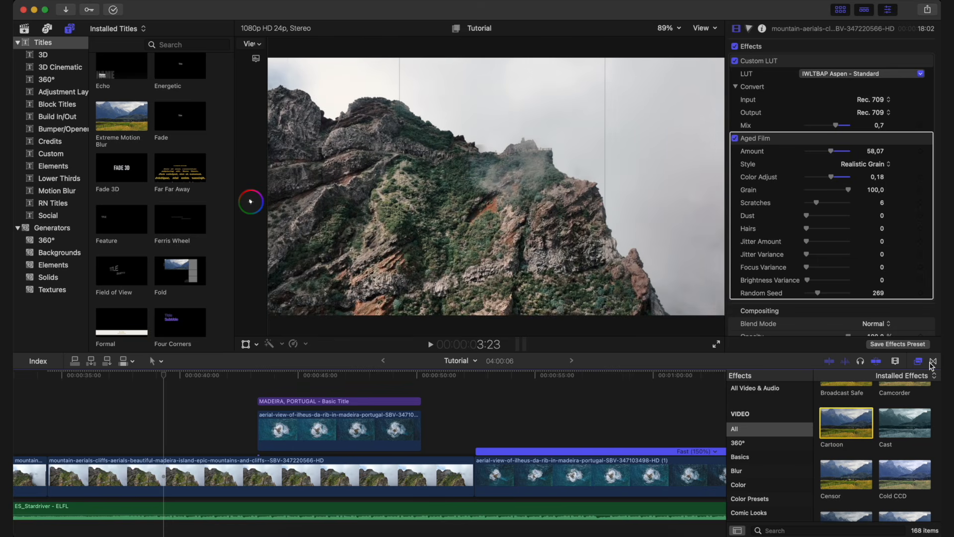
Add a Cross Dissolve at the cut between the mountain and ocean clips, overlapping their media to create it
{"action": "key", "text": "ctrl+super+5"}
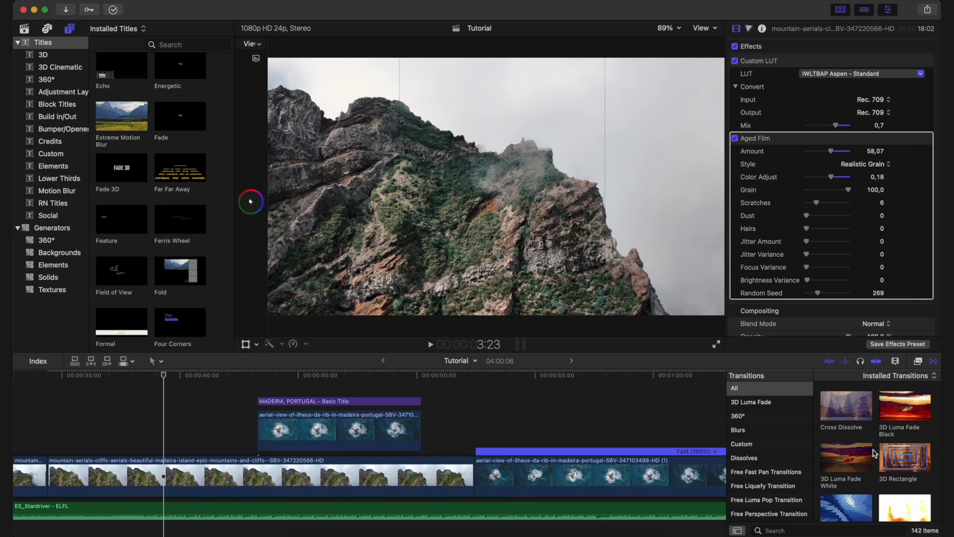
{"action": "left_click", "coordinate": [475, 422]}
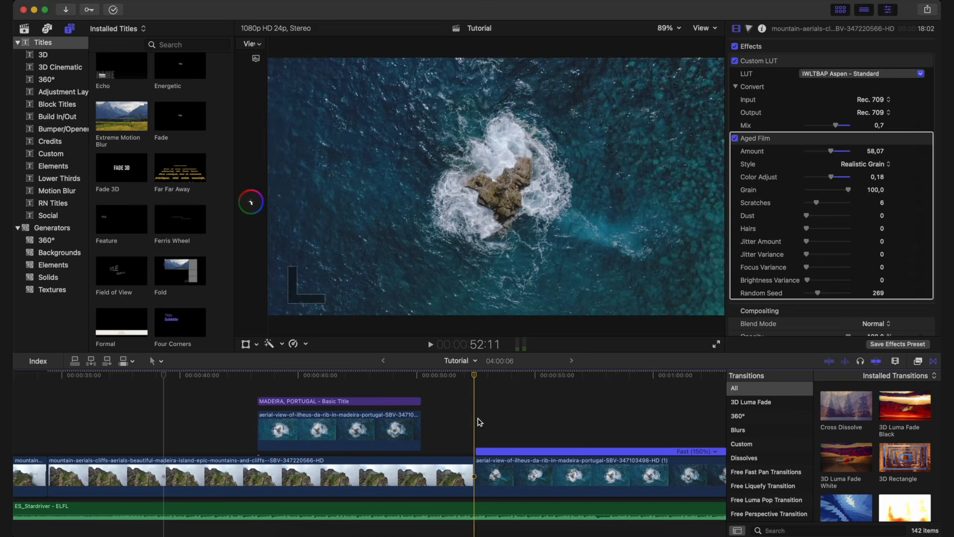
{"action": "key", "text": "super+equal"}
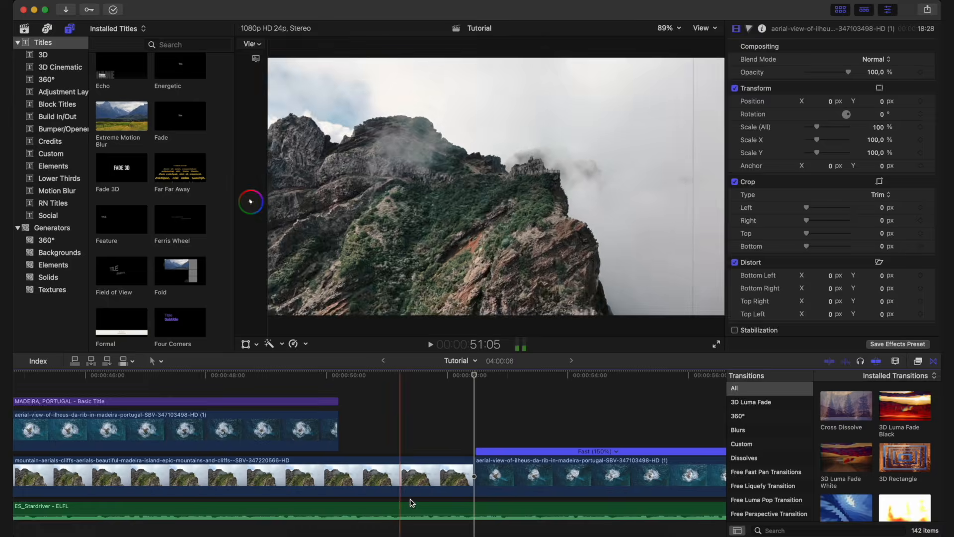
{"action": "key", "text": "space"}
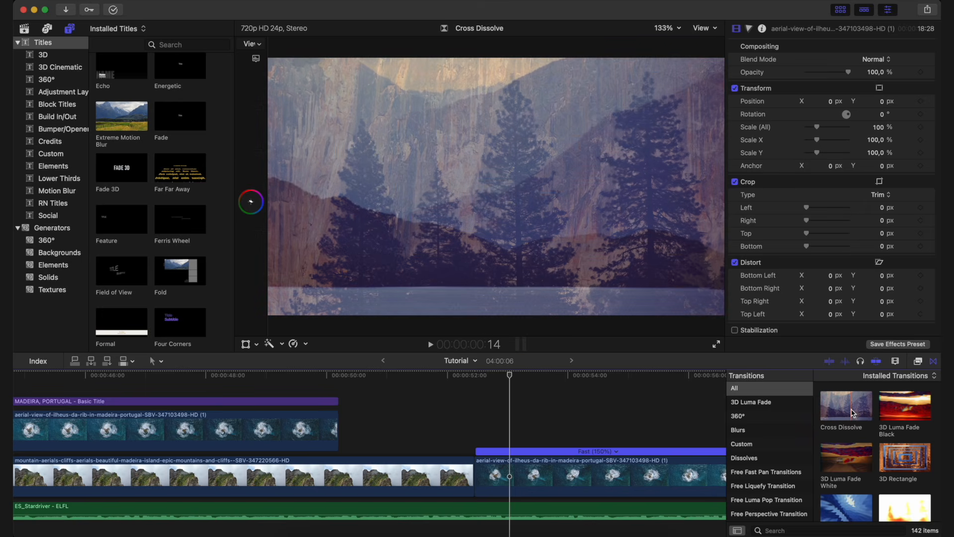
{"action": "left_click_drag", "start_coordinate": [851, 413], "coordinate": [482, 479]}
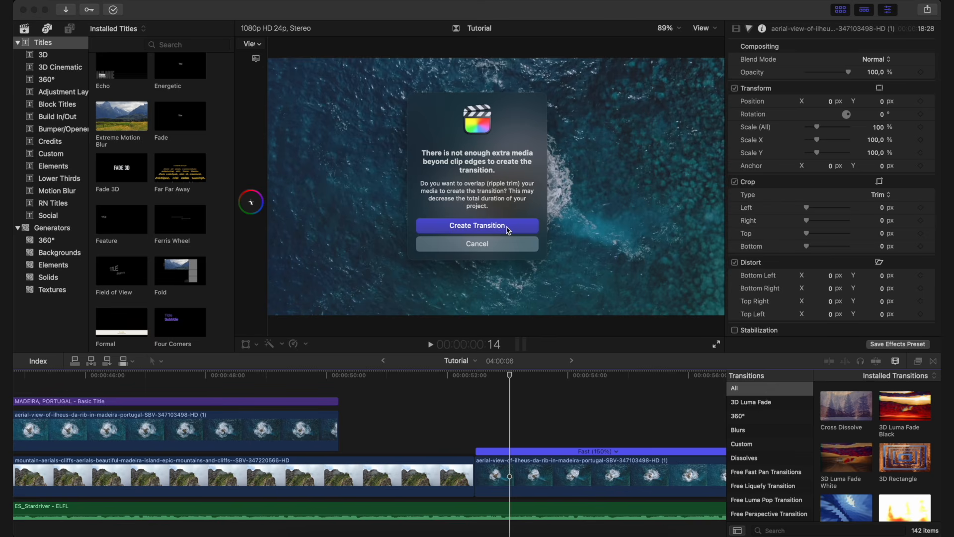
{"action": "left_click", "coordinate": [507, 226]}
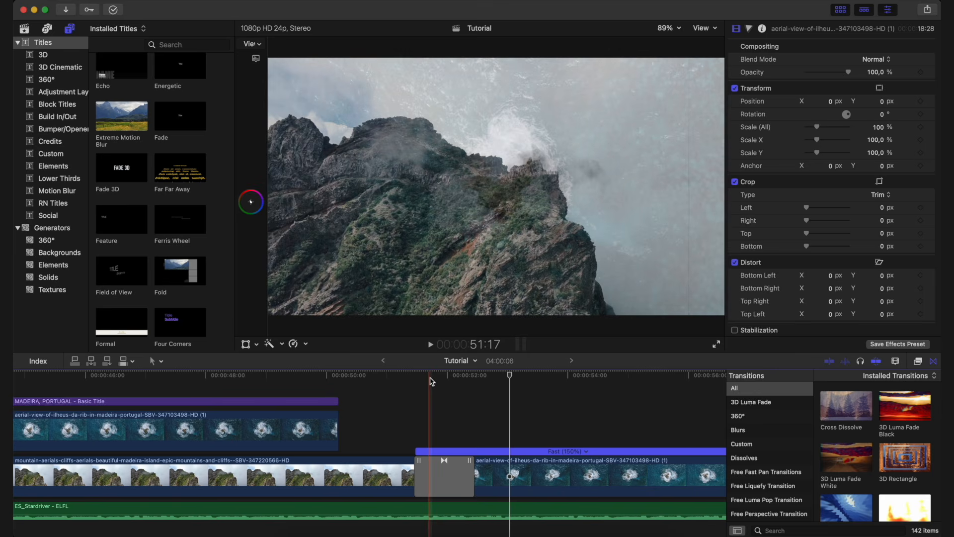
Play the timeline from 50:16 through the Cross Dissolve to review the blend
{"action": "left_click_drag", "start_coordinate": [377, 374], "coordinate": [368, 374]}
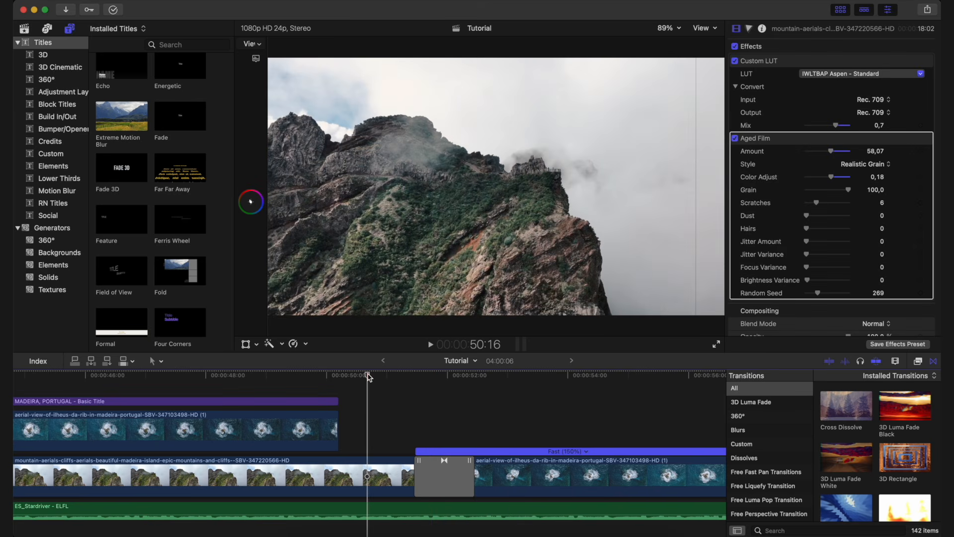
{"action": "key", "text": "space"}
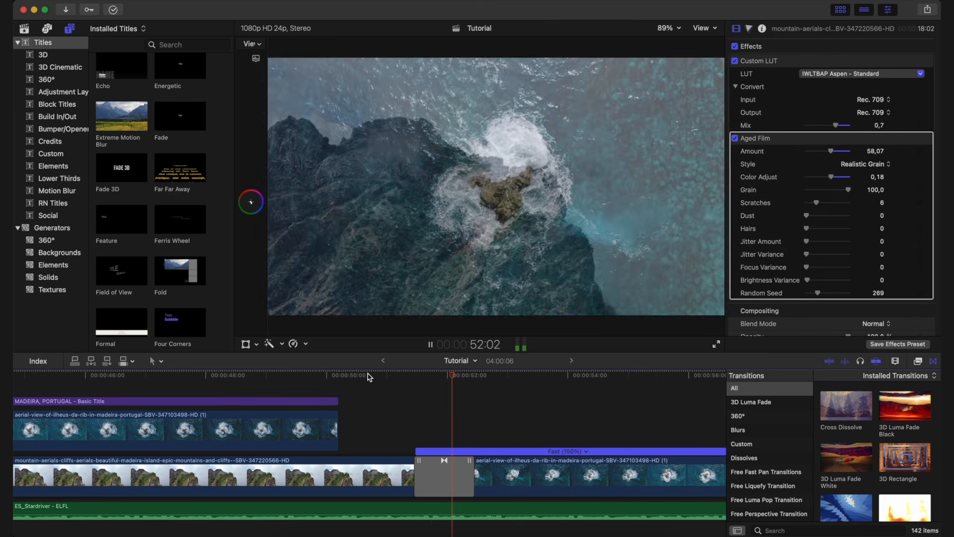
{"action": "key", "text": "space"}
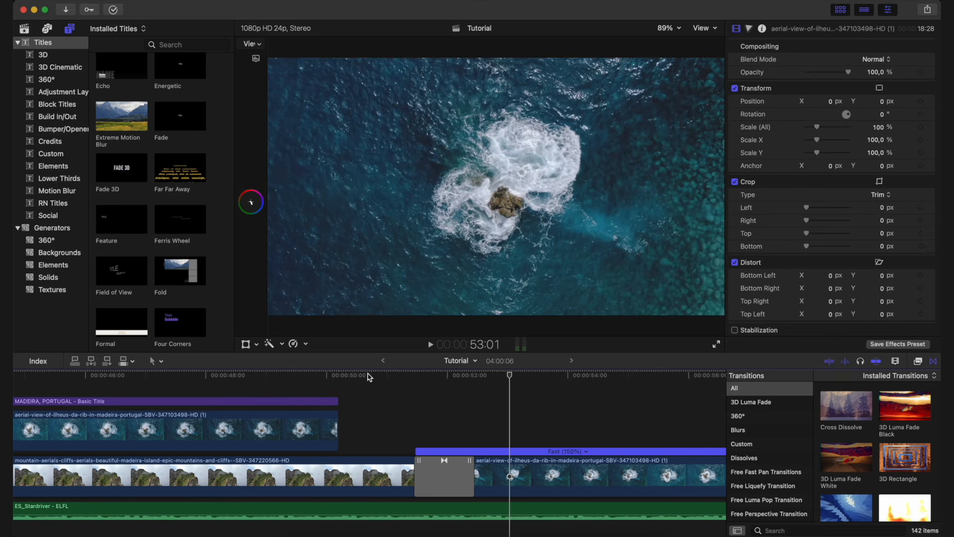
Select the Cross Dissolve and try to adjust its duration from its end edge
{"action": "left_click", "coordinate": [449, 471]}
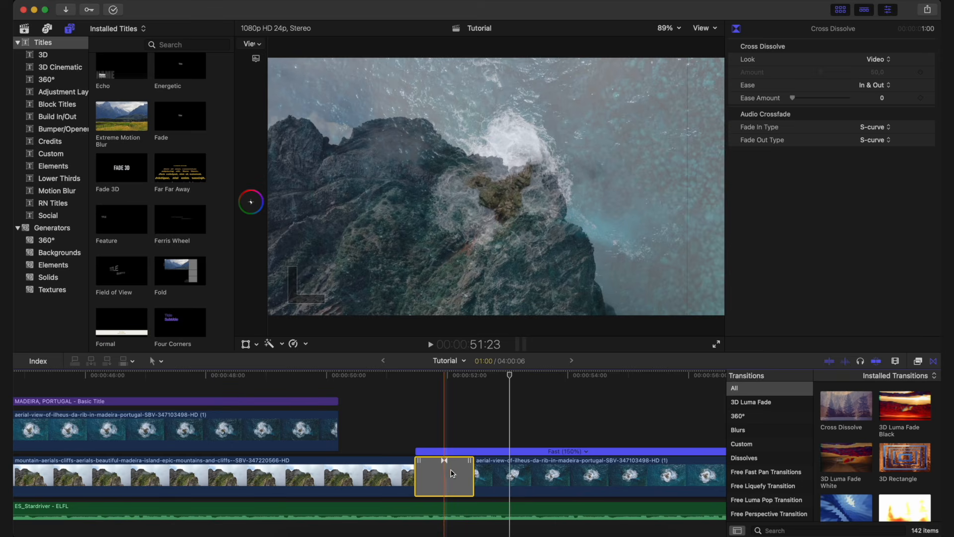
{"action": "mouse_move", "coordinate": [471, 472]}
{"action": "left_mouse_down"}
{"action": "mouse_move", "coordinate": [498, 474]}
{"action": "mouse_move", "coordinate": [444, 477]}
{"action": "mouse_move", "coordinate": [481, 481]}
{"action": "left_mouse_up"}
{"action": "left_click", "coordinate": [454, 469]}
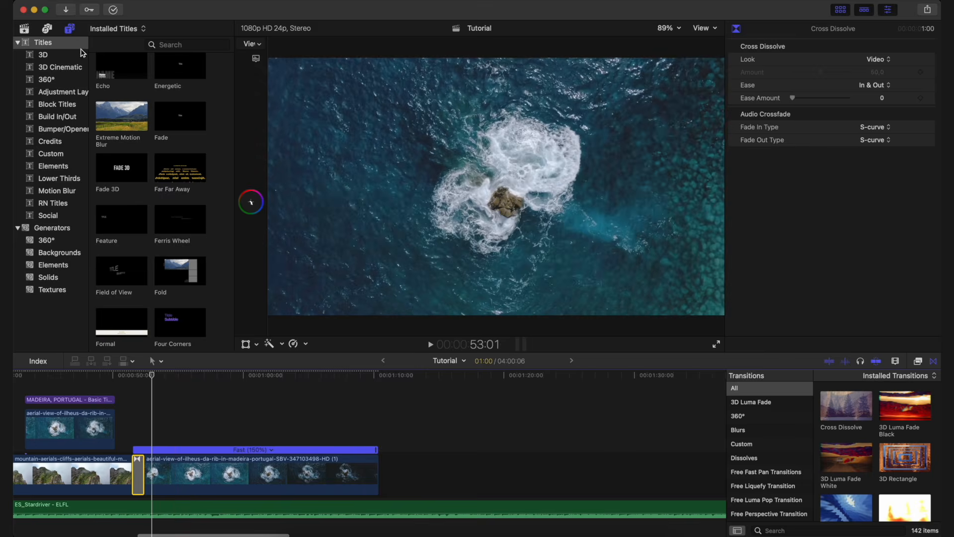
Append the crashing waves clip from the media library after the ocean clip on the main storyline
{"action": "left_click", "coordinate": [23, 28]}
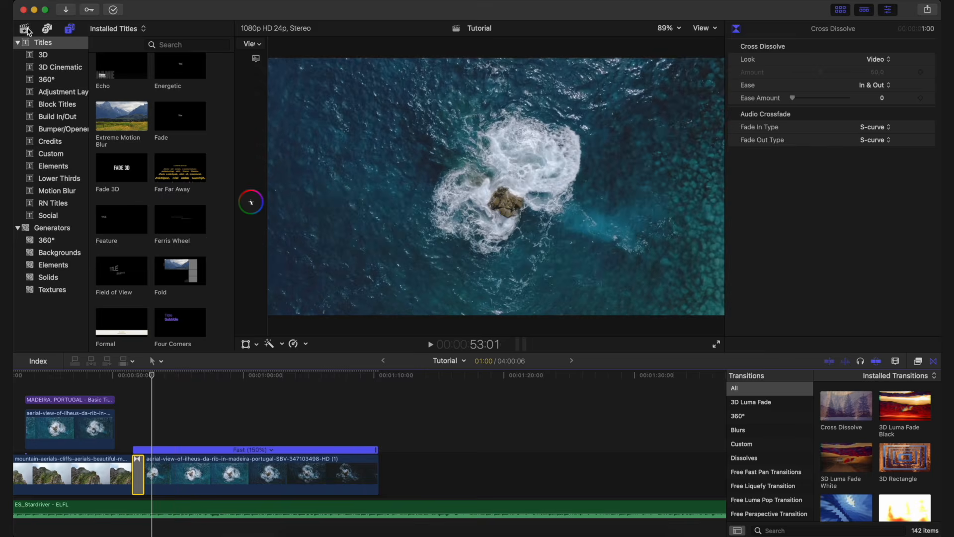
{"action": "left_click_drag", "start_coordinate": [147, 279], "coordinate": [392, 472]}
{"action": "key", "text": "super+equal"}
{"action": "key", "text": "super+equal"}
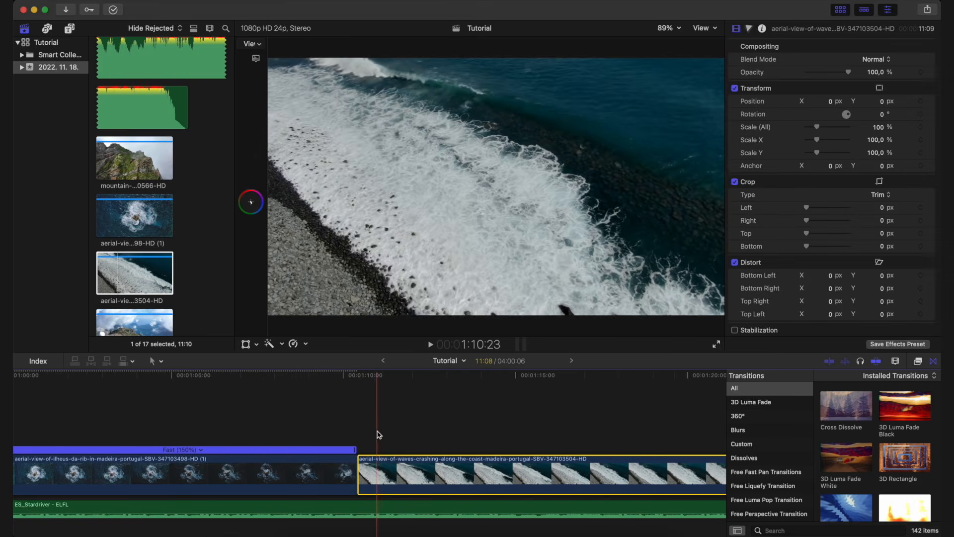
Add a Center transition between the ocean and waves clips, overlapping their media, and play across it
{"action": "left_click", "coordinate": [377, 432]}
{"action": "scroll", "coordinate": [828, 435], "scroll_direction": "down", "scroll_amount": 10}
{"action": "scroll", "coordinate": [828, 439], "scroll_direction": "up", "scroll_amount": 5}
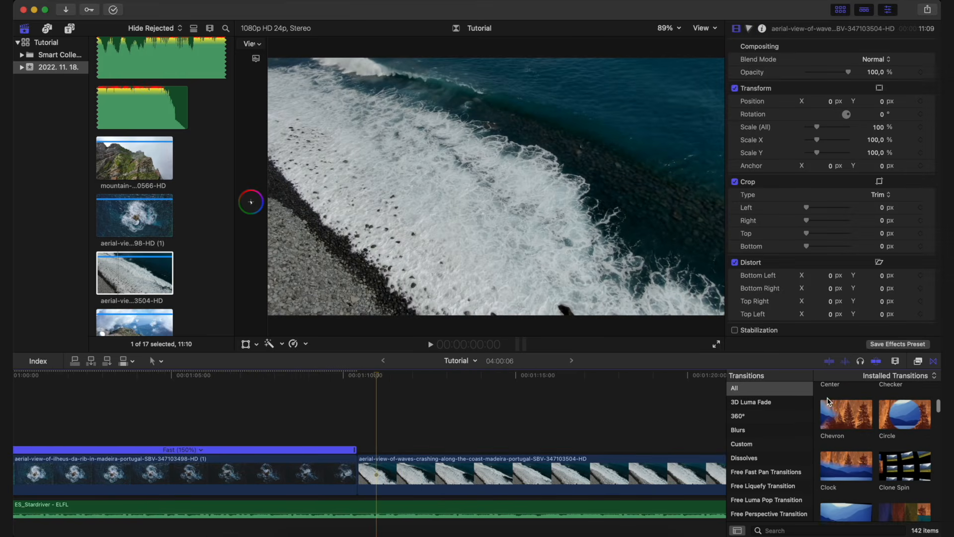
{"action": "scroll", "coordinate": [833, 462], "scroll_direction": "up", "scroll_amount": 2}
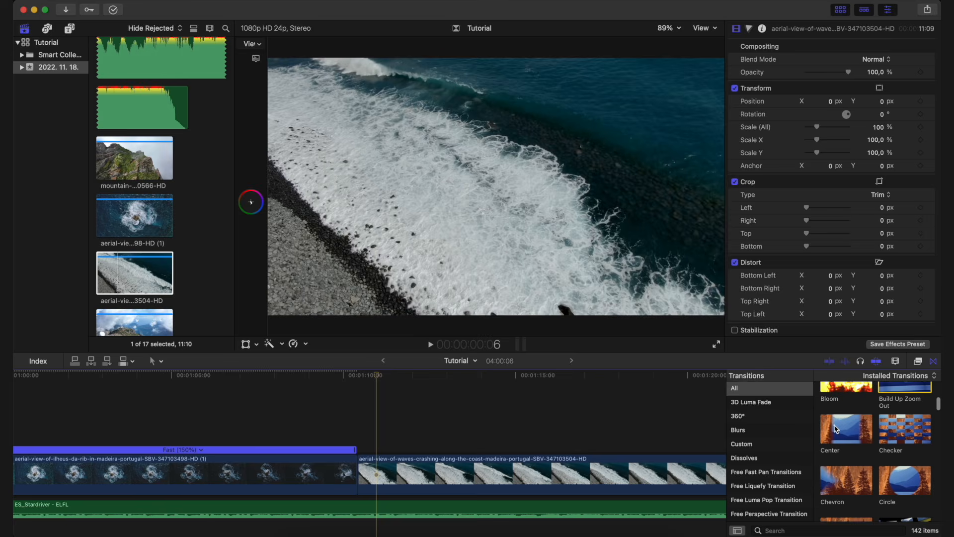
{"action": "left_click_drag", "start_coordinate": [838, 430], "coordinate": [363, 475]}
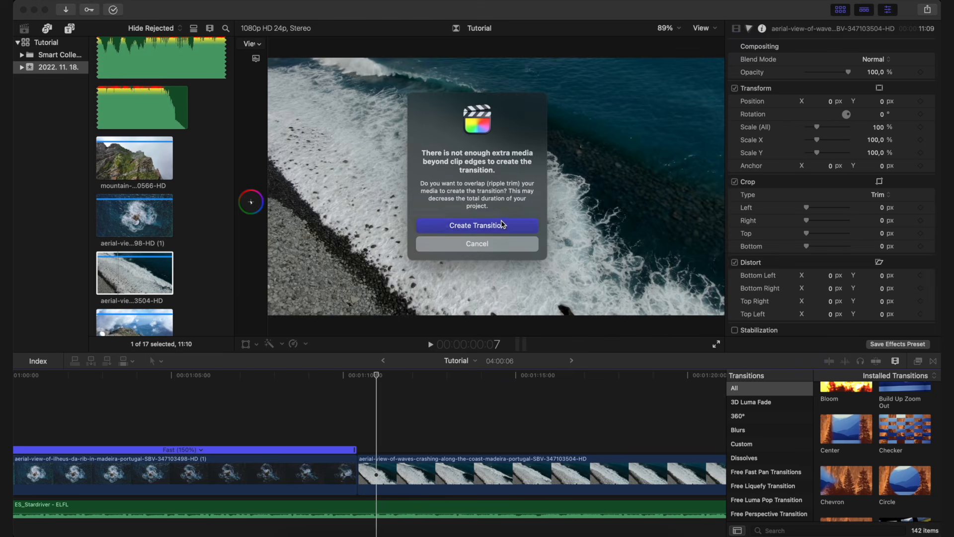
{"action": "left_click", "coordinate": [462, 225]}
{"action": "key", "text": "space"}
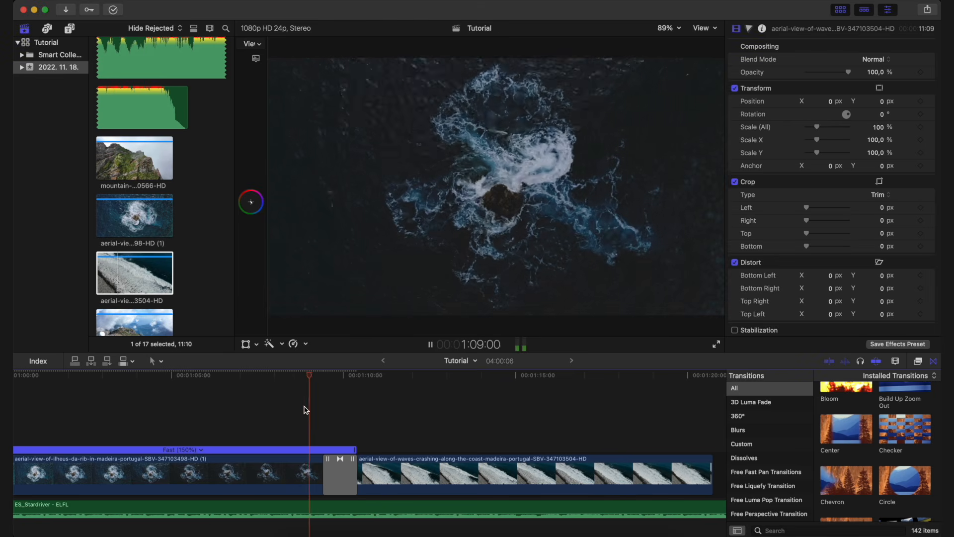
{"action": "key", "text": "space"}
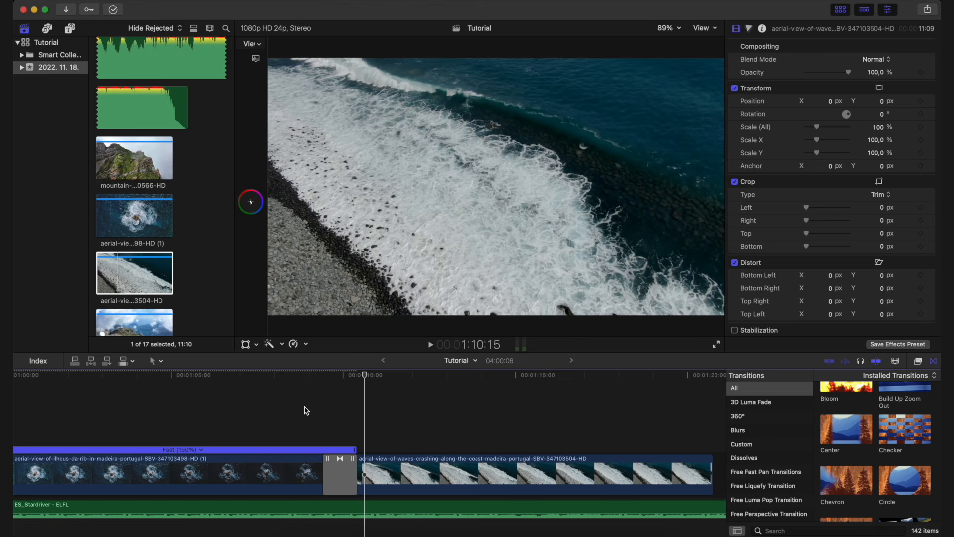